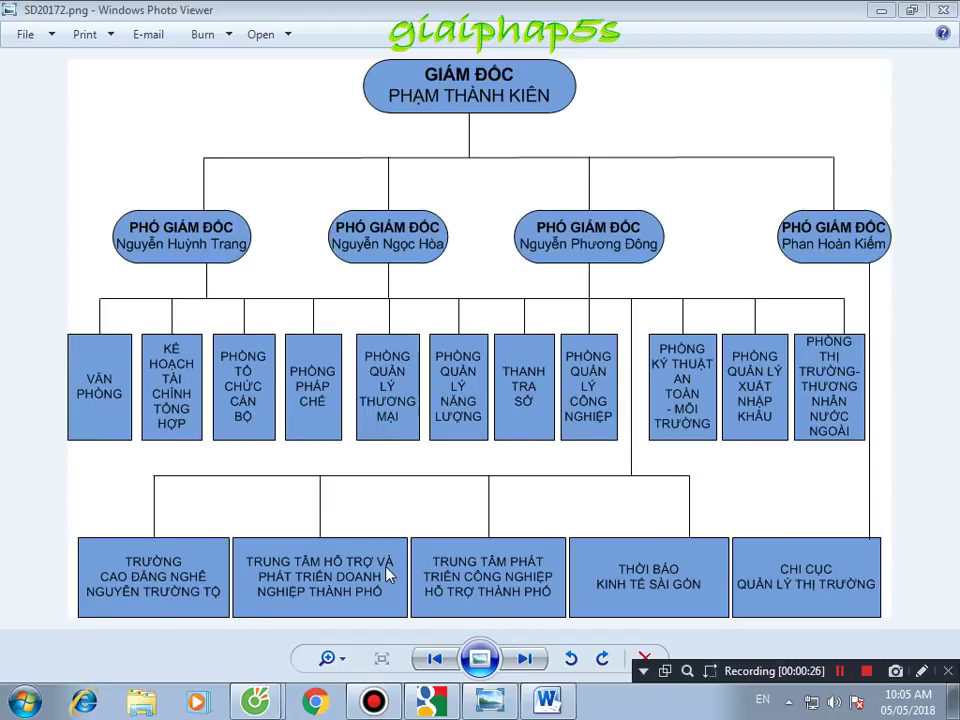
- Compare the SD20172.png org chart in Photo Viewer, then bring the blank Document1 forward
{"action": "left_click", "coordinate": [552, 704]}
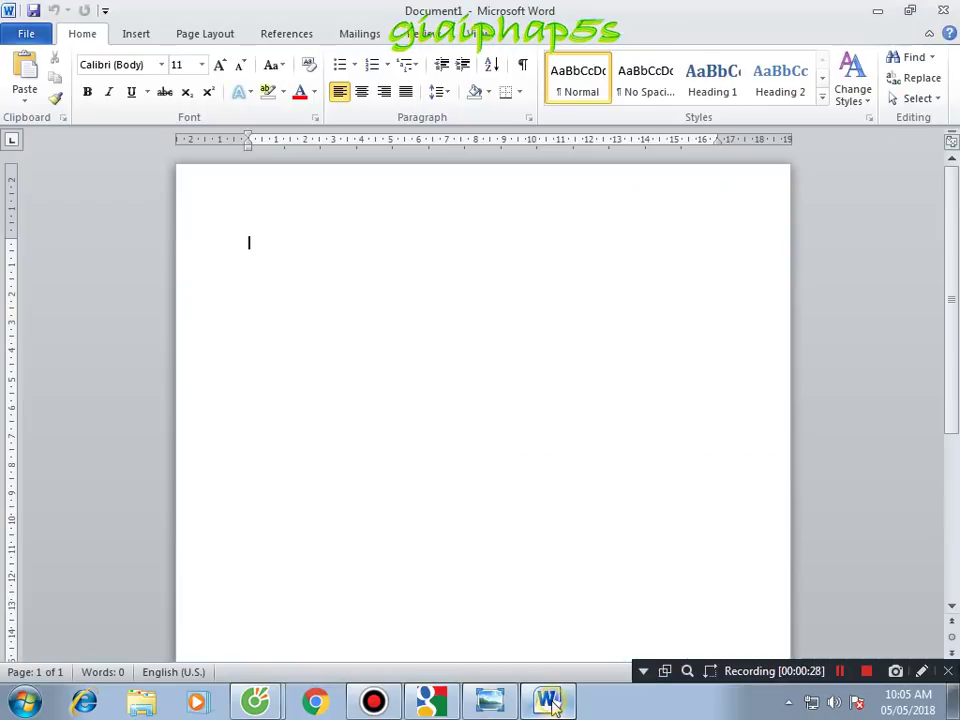
{"action": "left_click", "coordinate": [489, 700]}
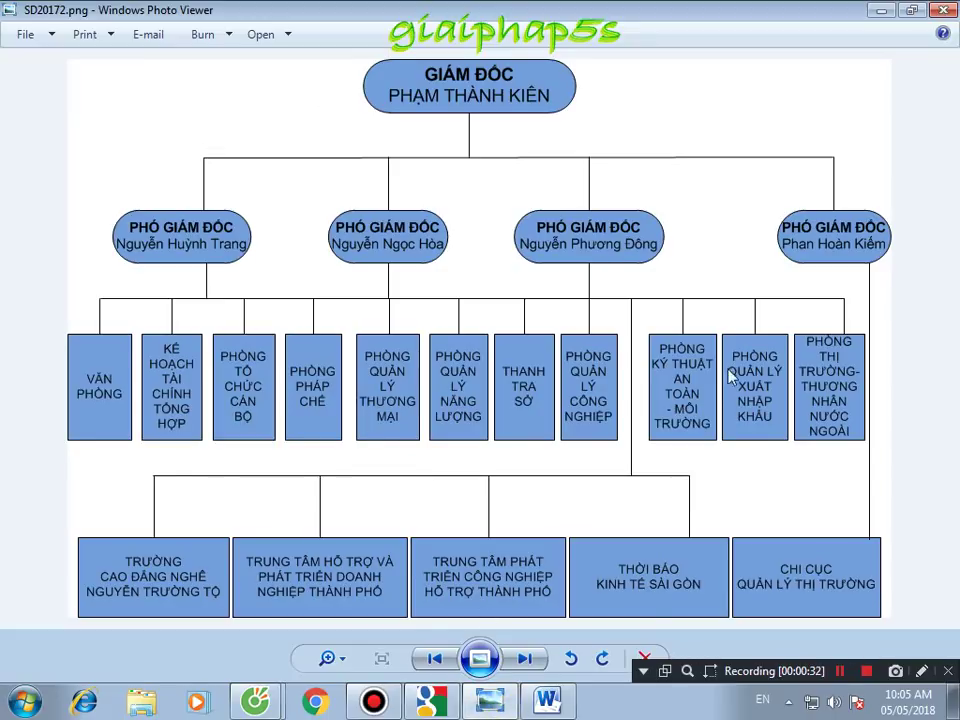
{"action": "left_click", "coordinate": [547, 700]}
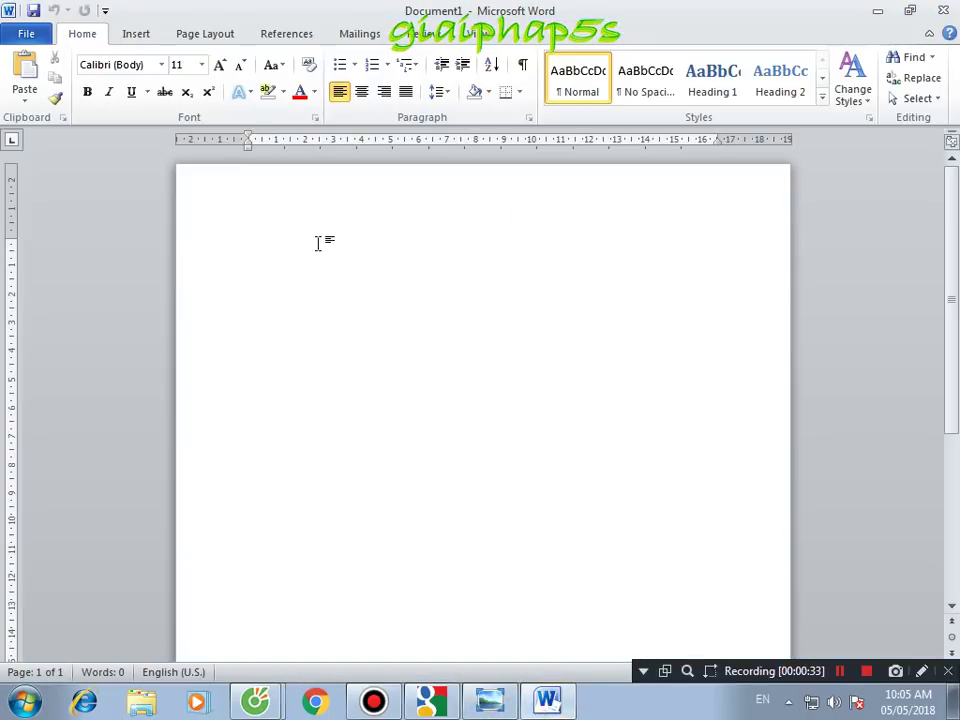
- Set the whole document to Landscape orientation through Page Setup
{"action": "left_click", "coordinate": [204, 35]}
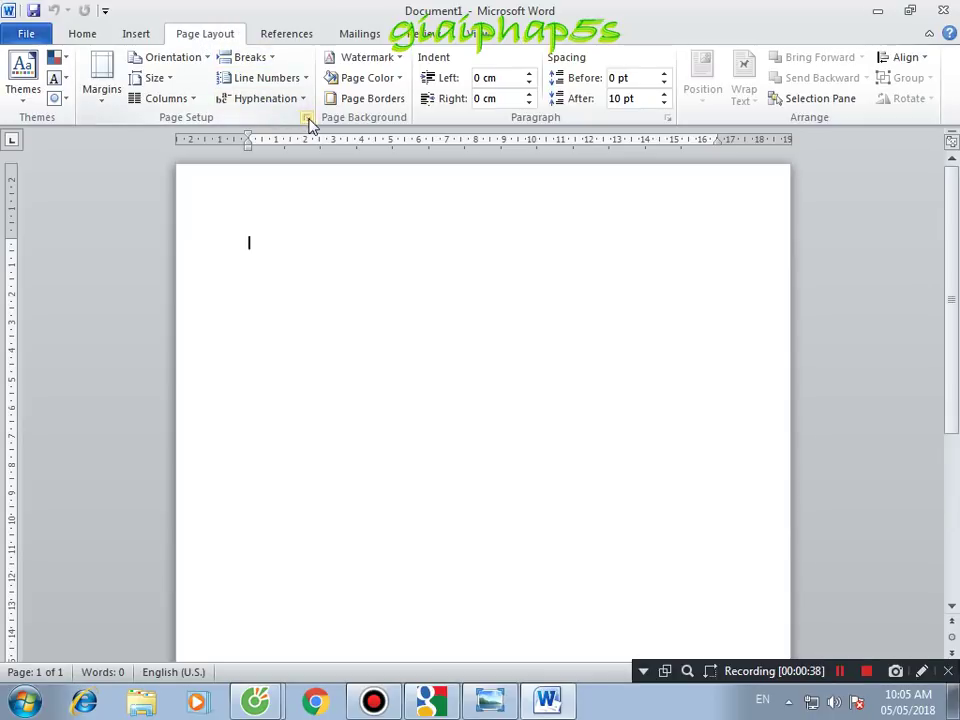
{"action": "left_click", "coordinate": [307, 118]}
{"action": "left_click", "coordinate": [420, 331]}
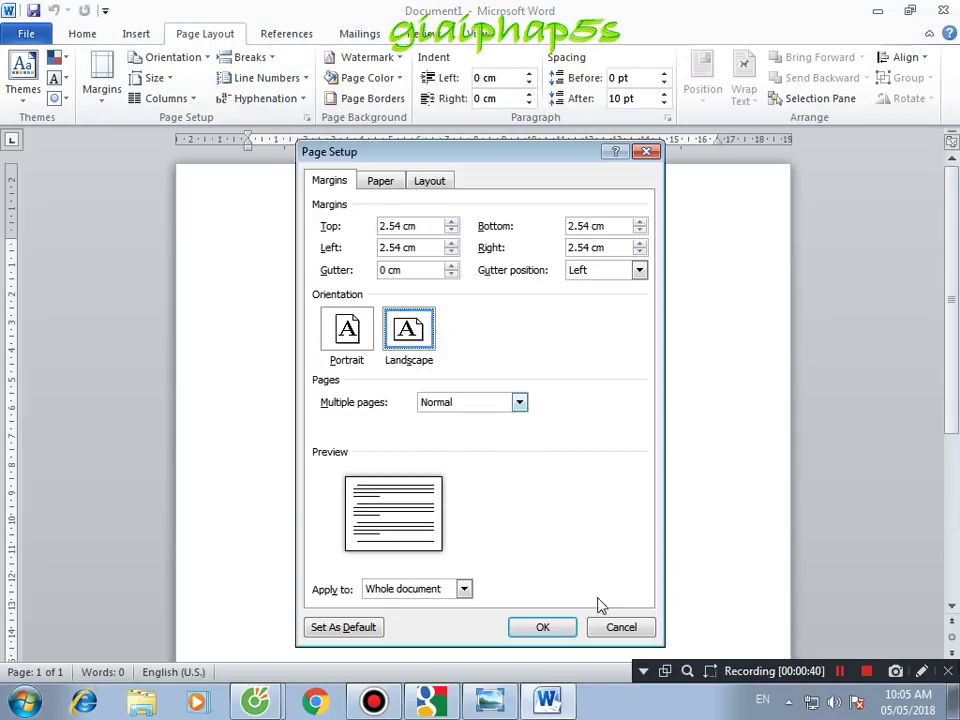
{"action": "left_click", "coordinate": [567, 627]}
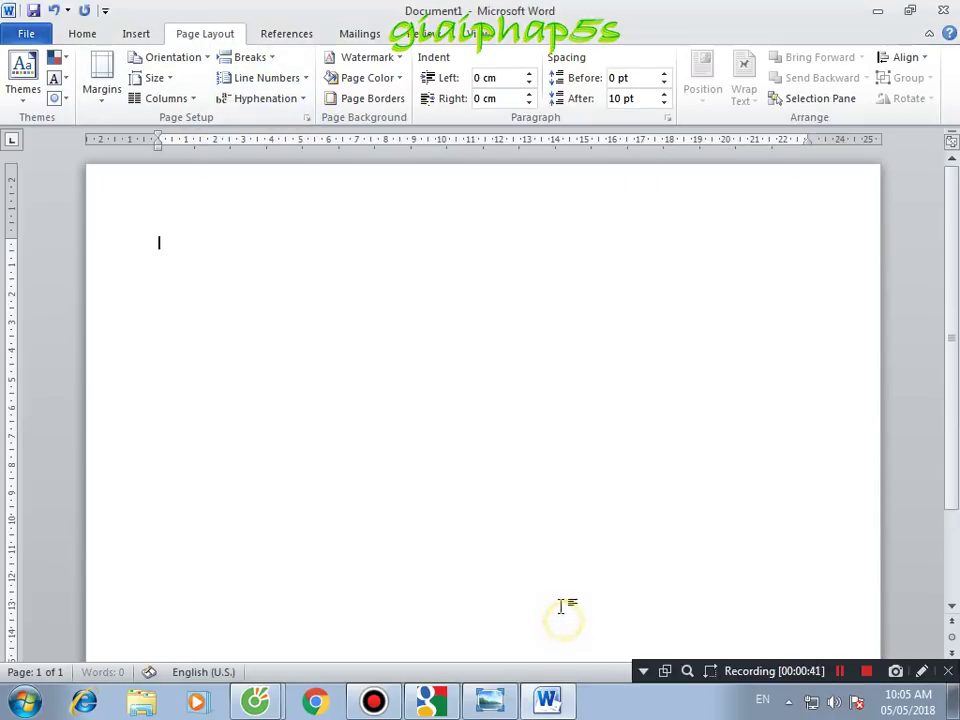
- Glance at the reference org chart again and return to the Word document
{"action": "left_click", "coordinate": [490, 700]}
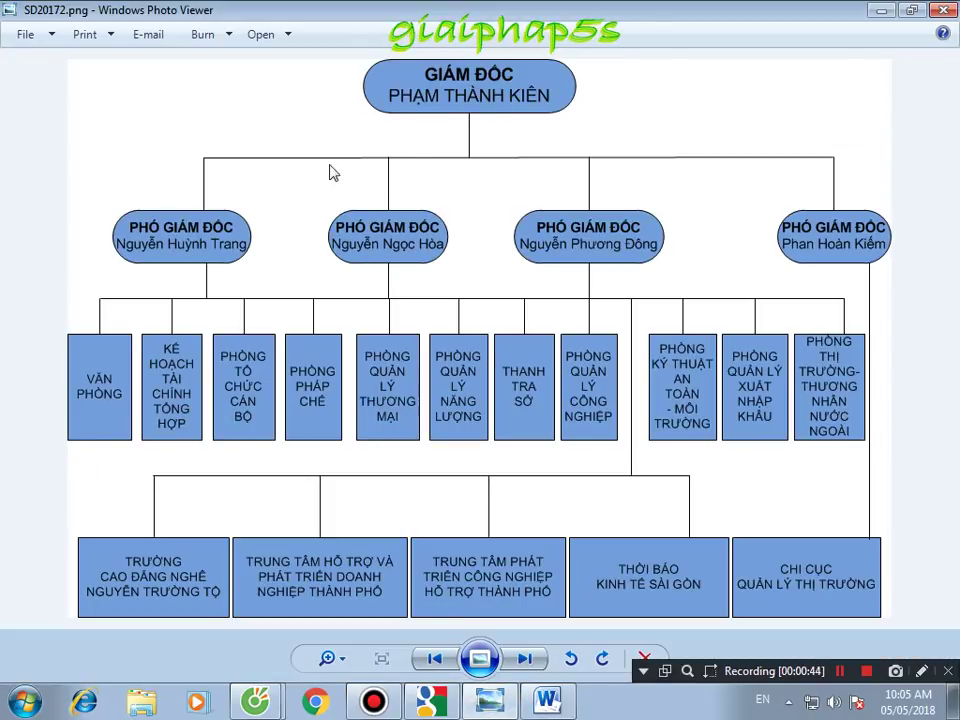
{"action": "left_click", "coordinate": [547, 705]}
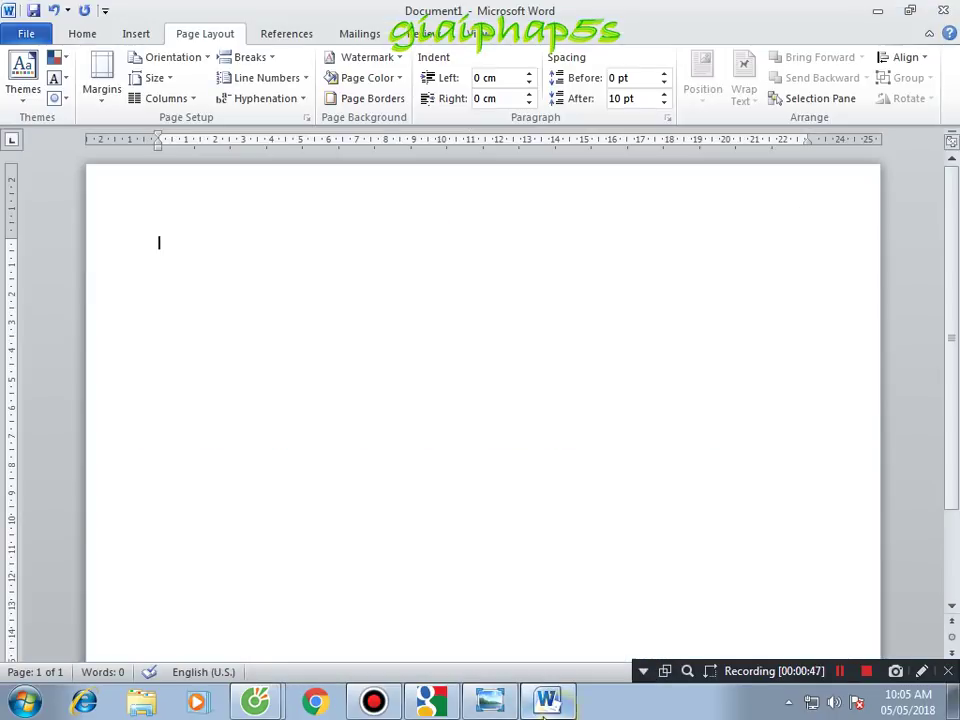
{"action": "left_click", "coordinate": [135, 34]}
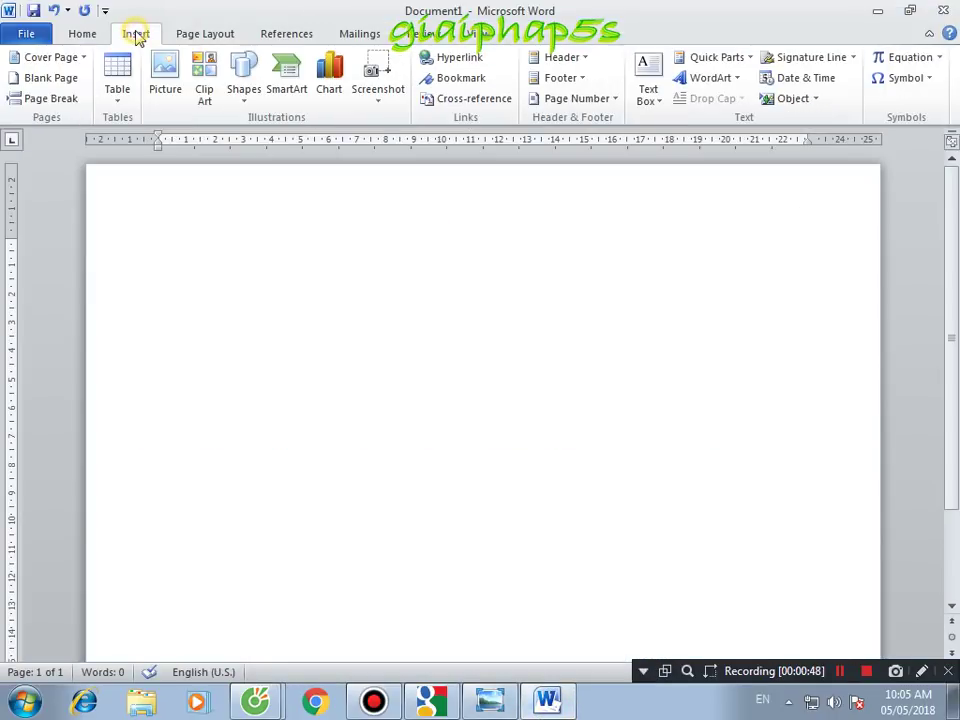
- Draw a rounded rectangle near the top centre of the page and make it ready for text
{"action": "left_click", "coordinate": [247, 92]}
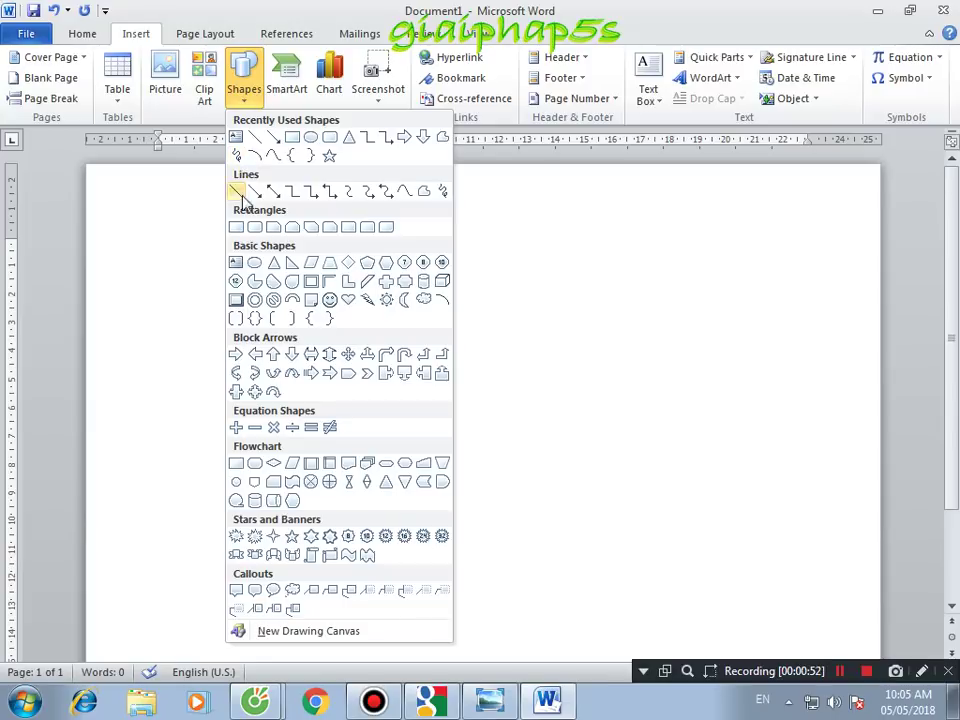
{"action": "left_click", "coordinate": [330, 140]}
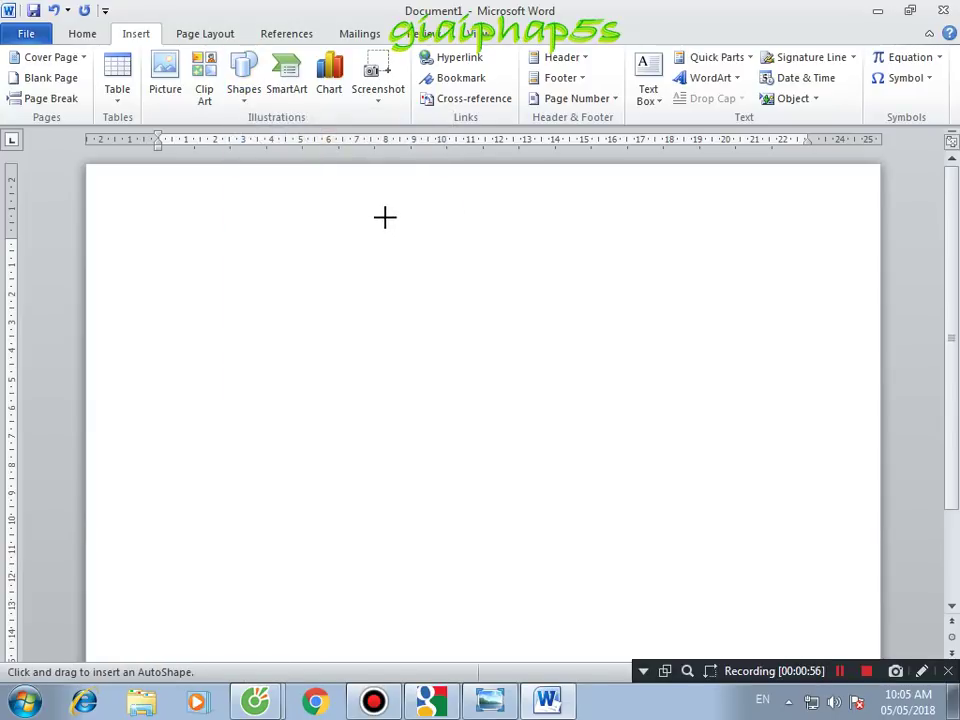
{"action": "left_click_drag", "start_coordinate": [390, 222], "coordinate": [556, 287]}
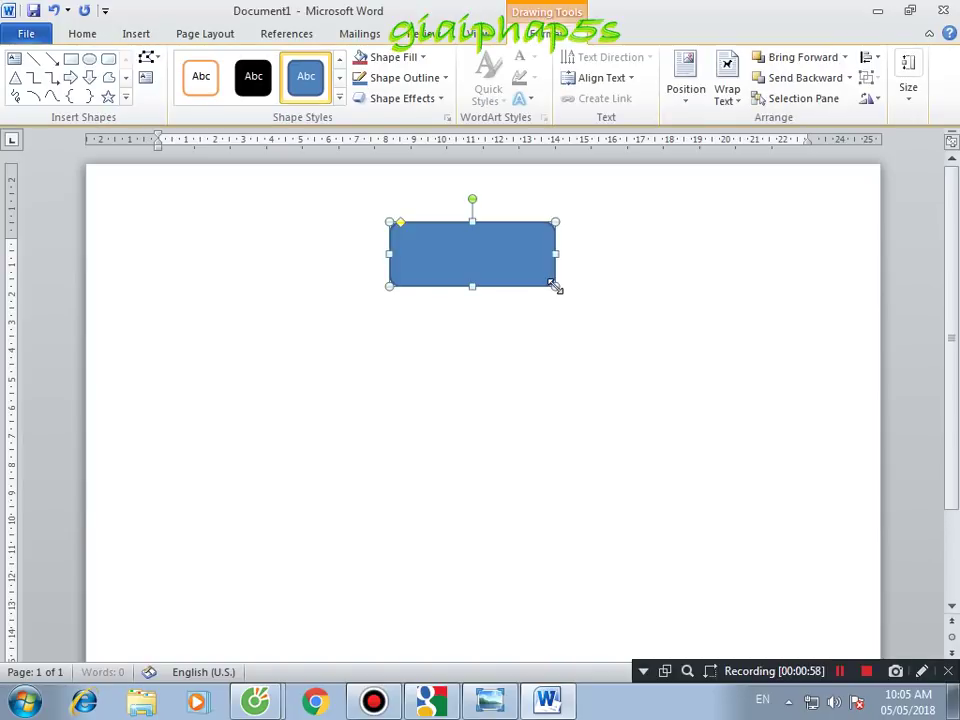
{"action": "left_click", "coordinate": [482, 258]}
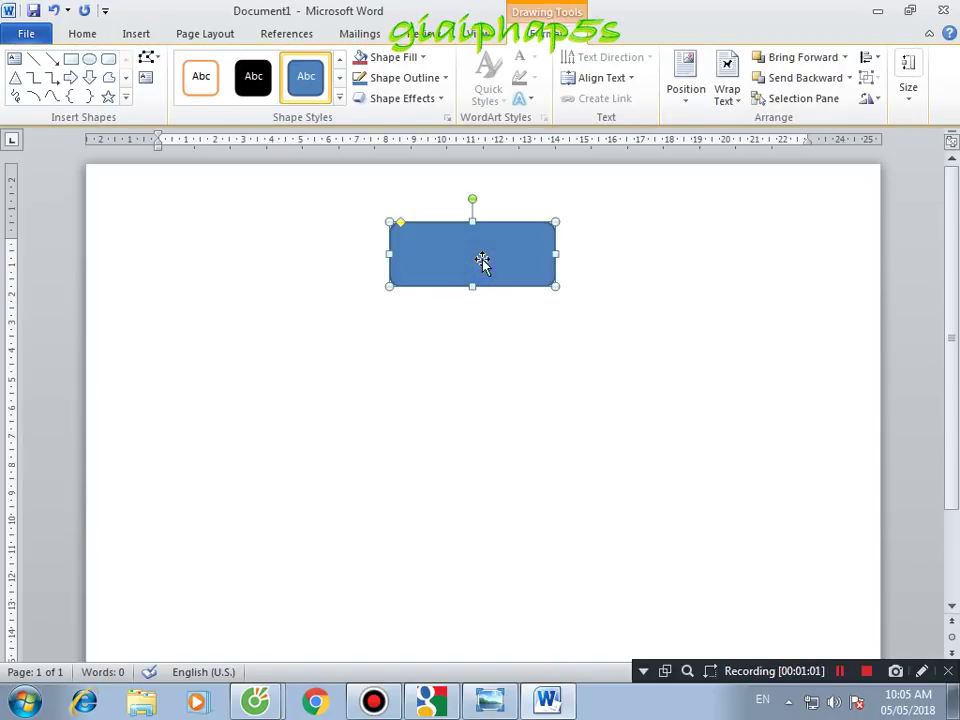
{"action": "left_click", "coordinate": [482, 259]}
{"action": "right_click", "coordinate": [482, 259]}
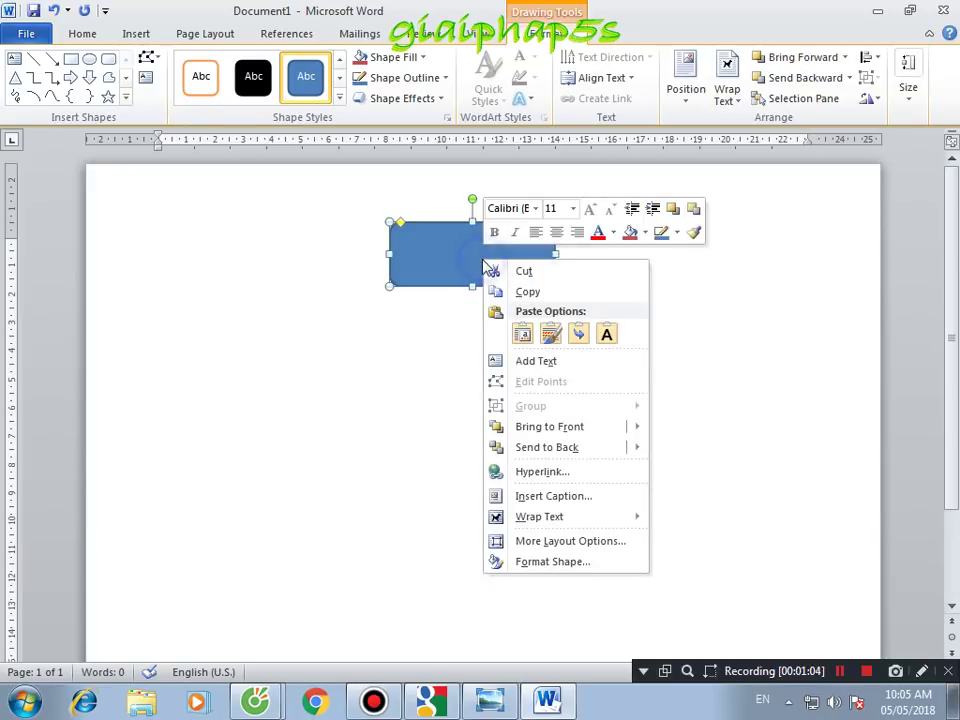
{"action": "left_click", "coordinate": [546, 366]}
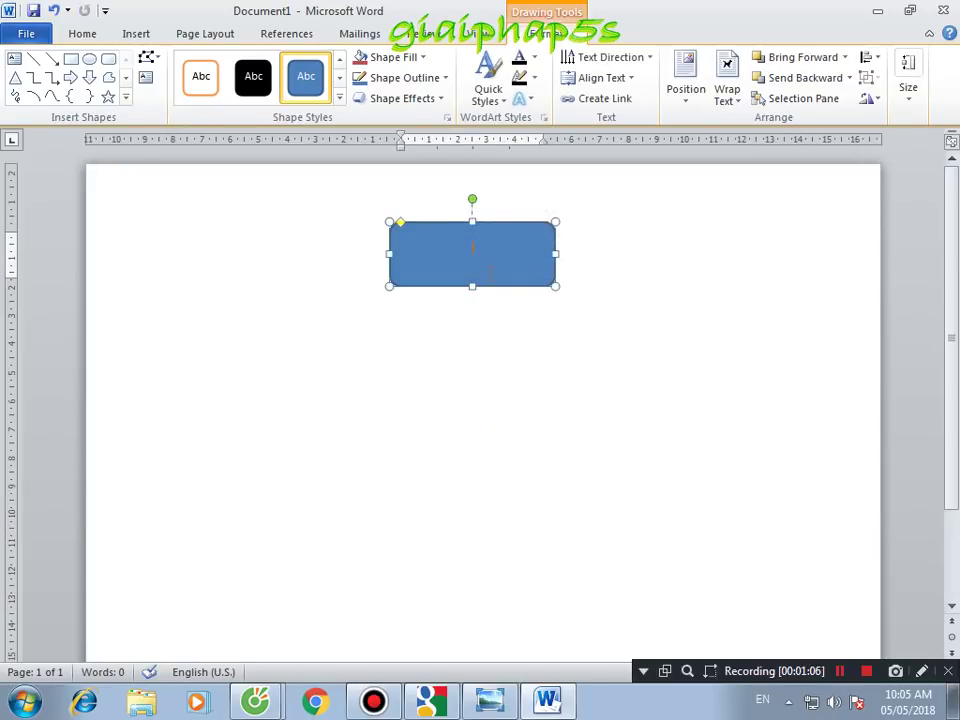
- Type 'GIÁM ĐỐC' and 'ABXCD' on two lines inside the box
{"action": "type", "text": "Gi"}
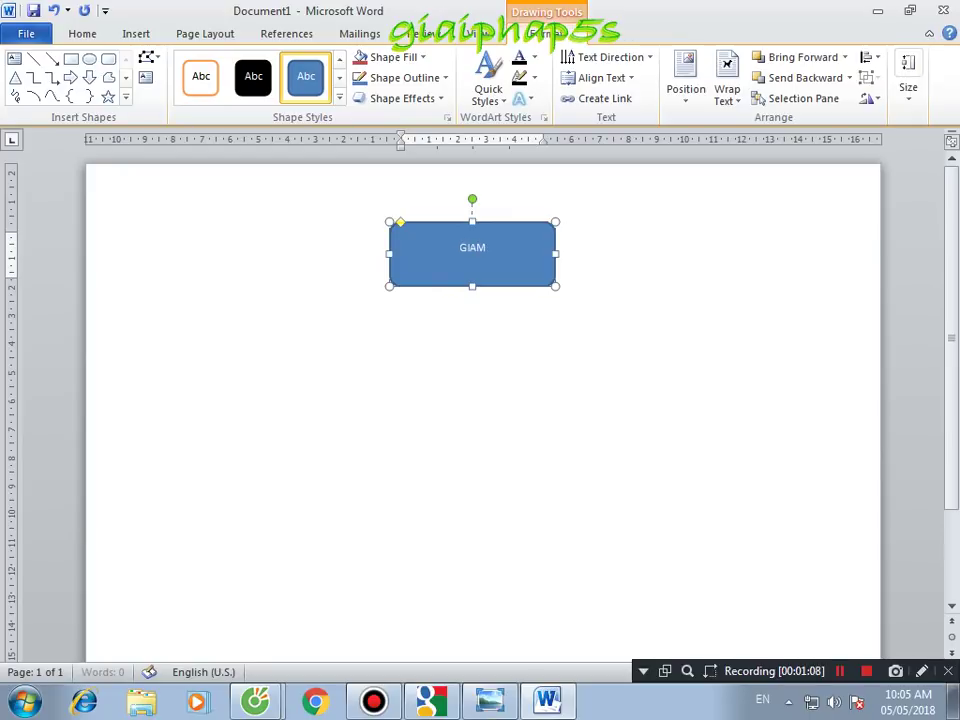
{"action": "type", "text": "s"}
{"action": "type", "text": " Đ"}
{"action": "type", "text": "ỐC"}
{"action": "key", "text": "Return"}
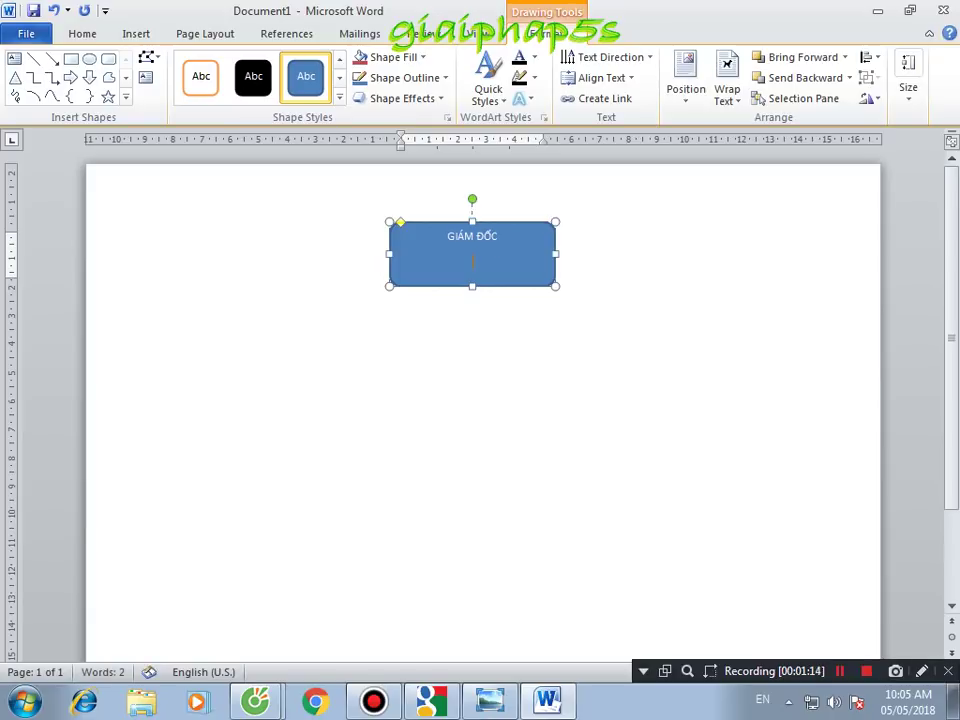
{"action": "type", "text": "DFD"}
{"action": "key", "text": "BackSpace"}
{"action": "type", "text": "ABXC"}
{"action": "type", "text": "D"}
- Format the director box text in bold Times New Roman
{"action": "left_click", "coordinate": [488, 222]}
{"action": "left_click", "coordinate": [85, 34]}
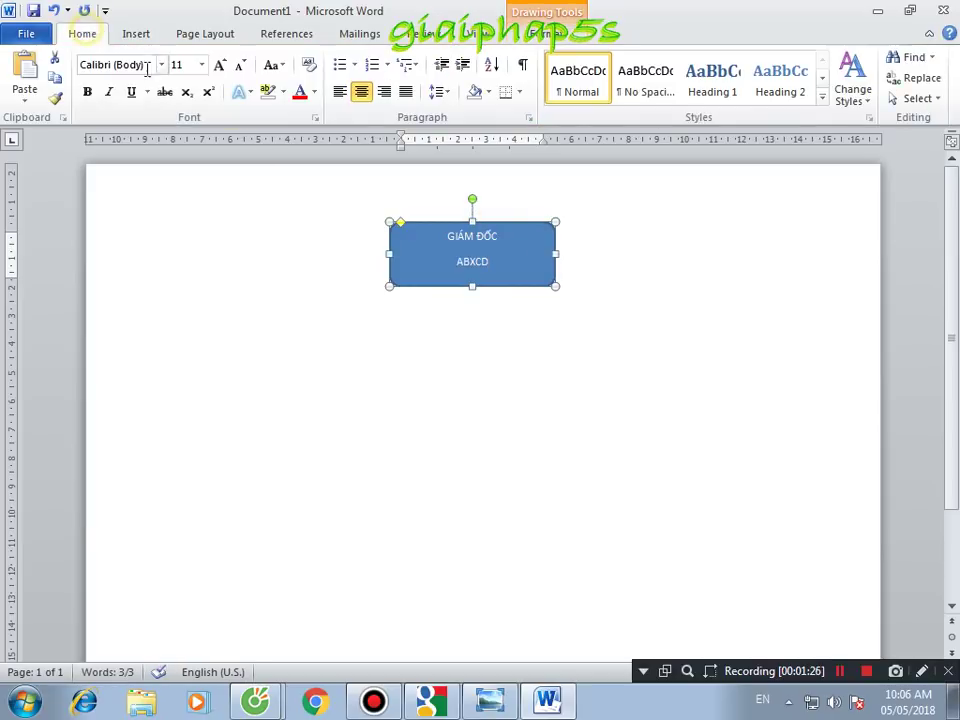
{"action": "left_click", "coordinate": [161, 65]}
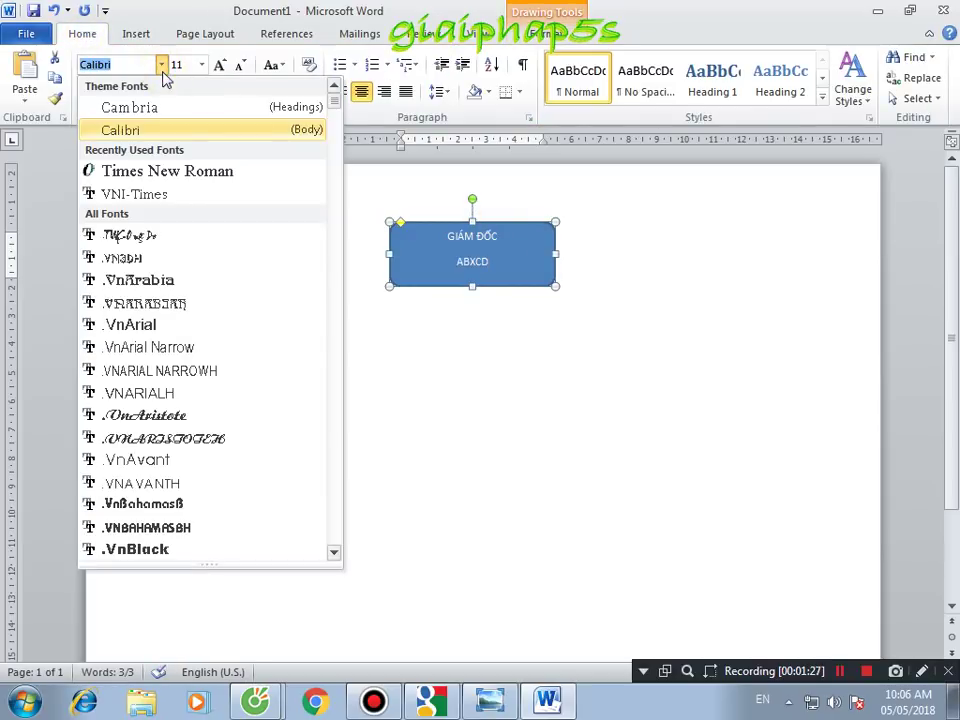
{"action": "left_click", "coordinate": [170, 174]}
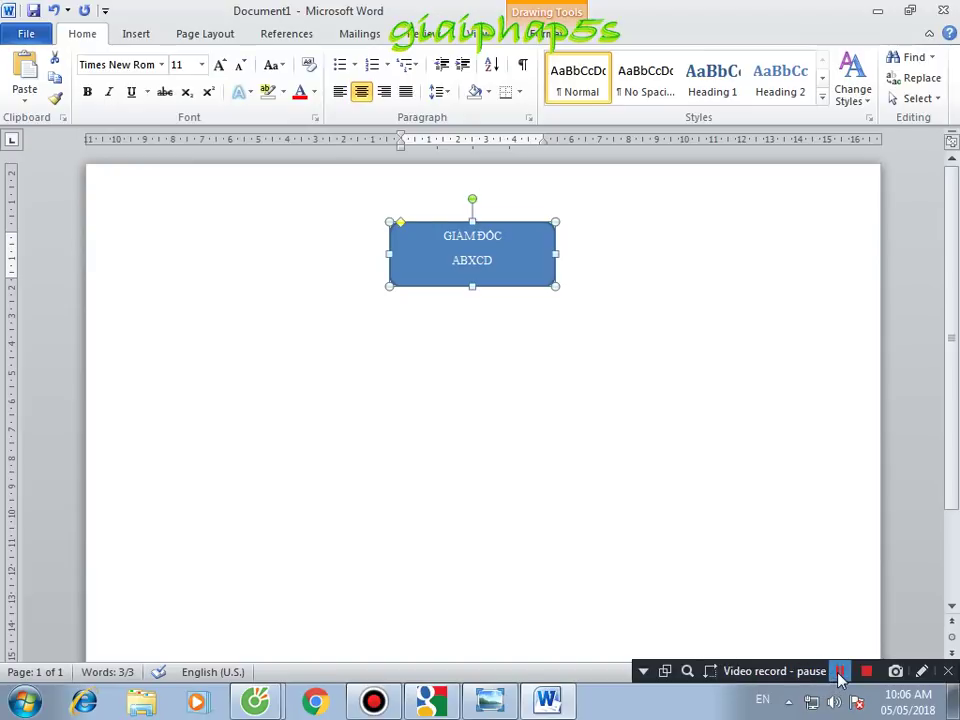
{"action": "left_click", "coordinate": [555, 433]}
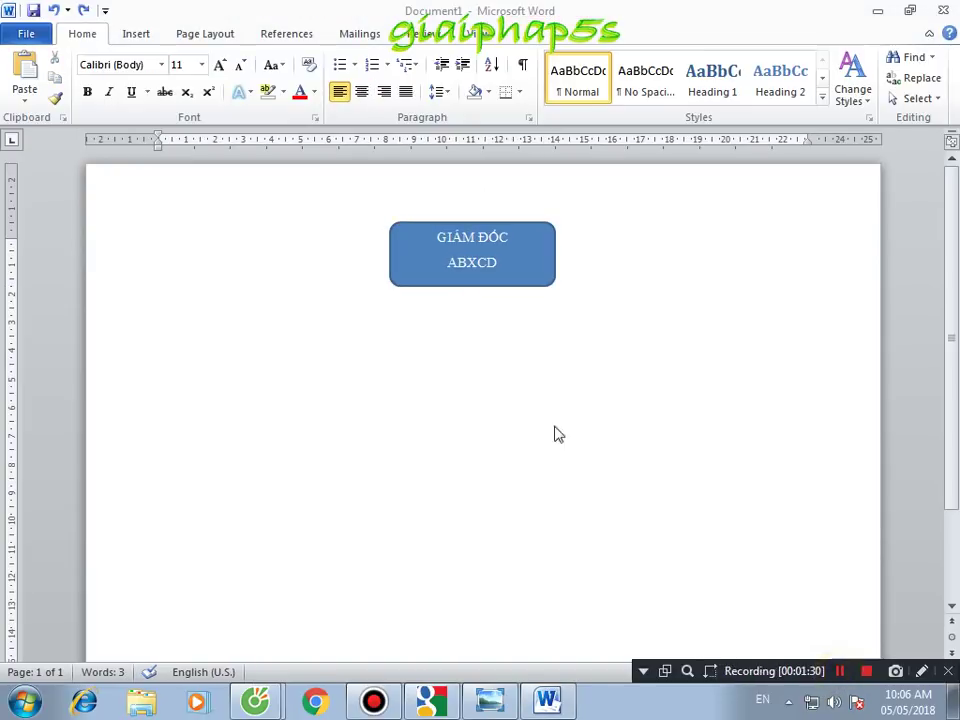
{"action": "left_click", "coordinate": [508, 283]}
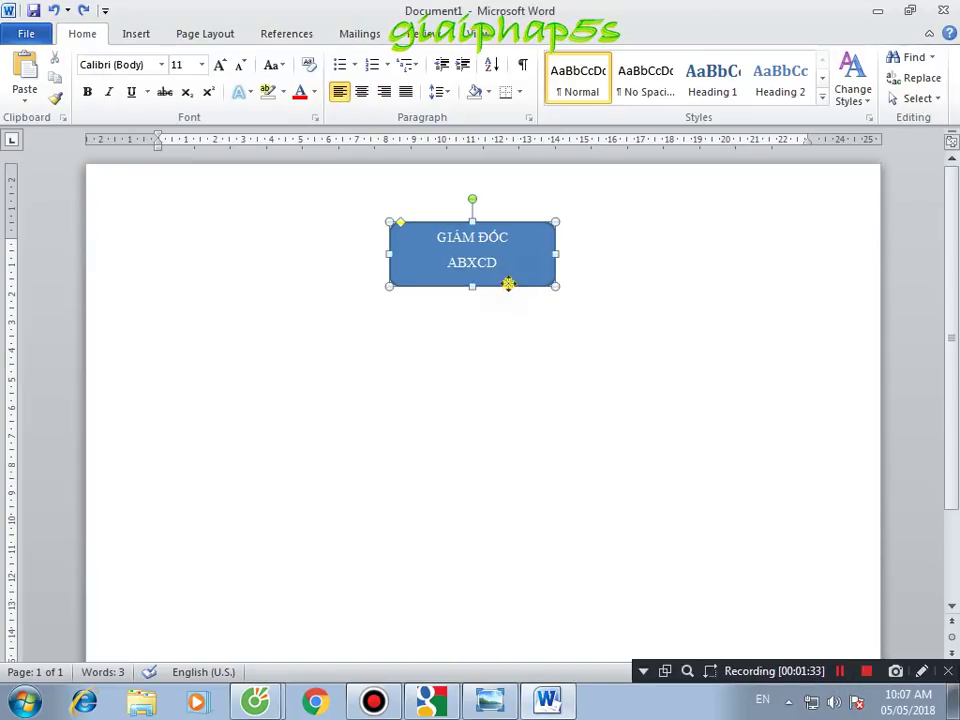
{"action": "left_click", "coordinate": [88, 92]}
{"action": "left_click", "coordinate": [466, 362]}
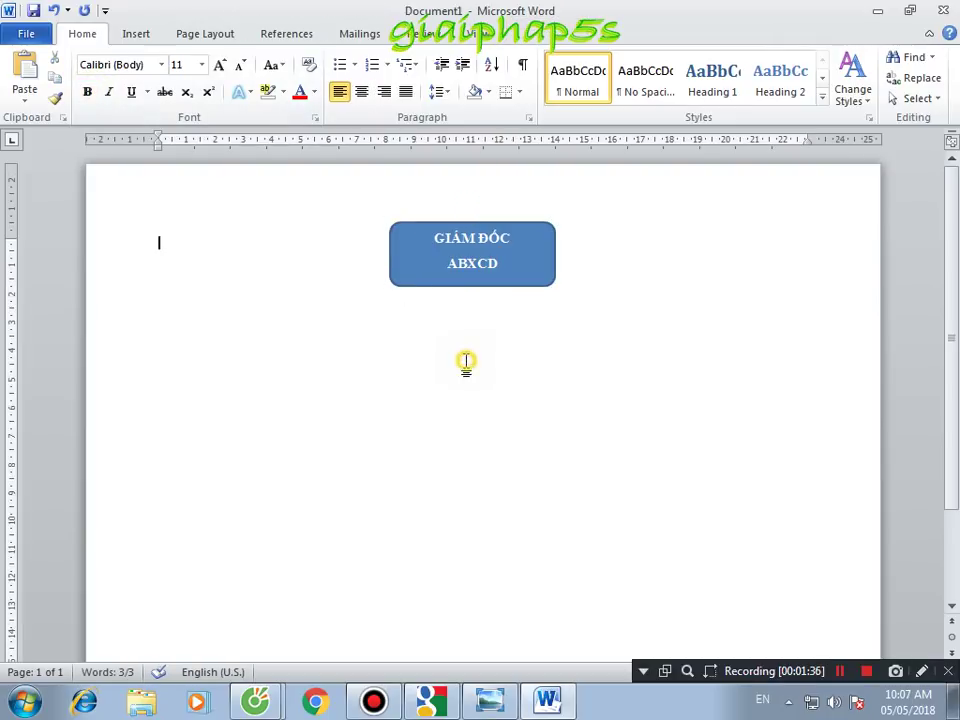
{"action": "left_click", "coordinate": [455, 286]}
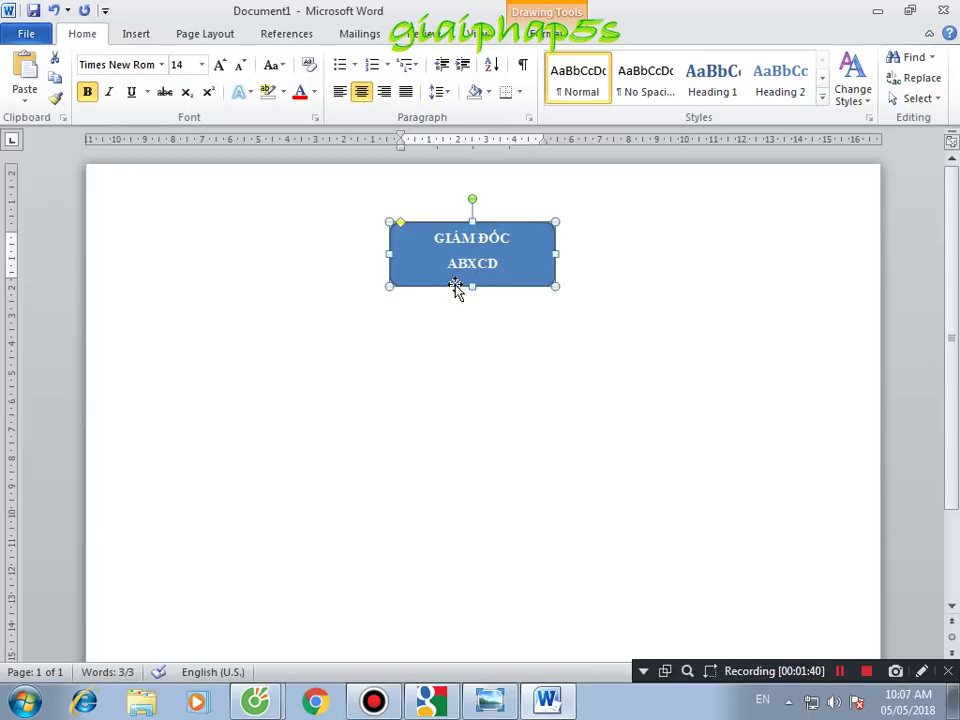
- Give the director box a 6 pt top bevel with a special 3-D lighting effect
{"action": "right_click", "coordinate": [456, 286]}
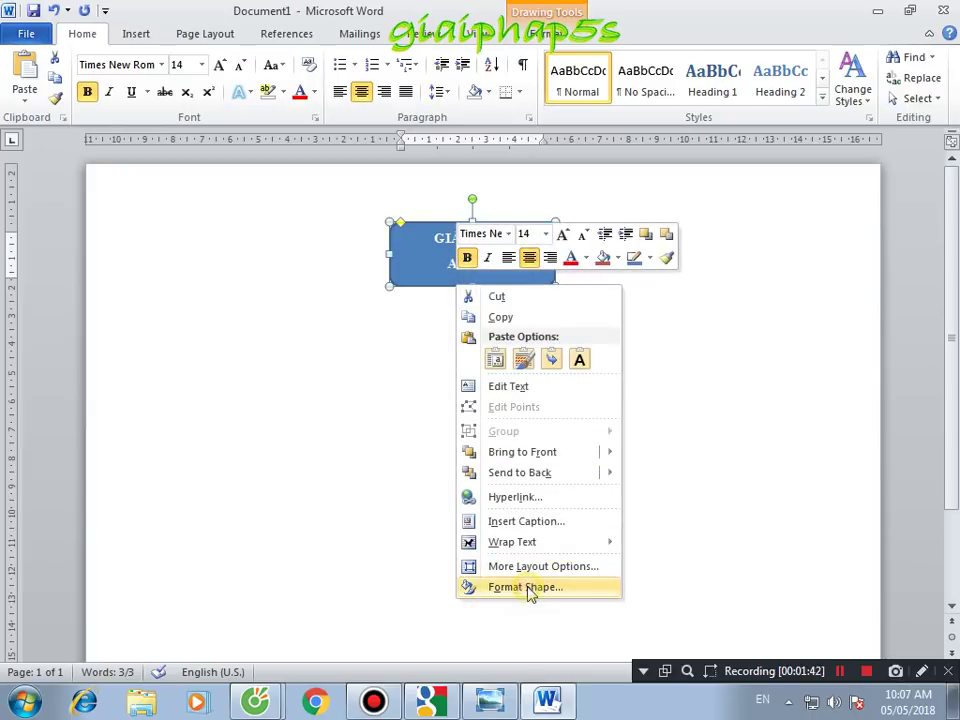
{"action": "left_click", "coordinate": [528, 588]}
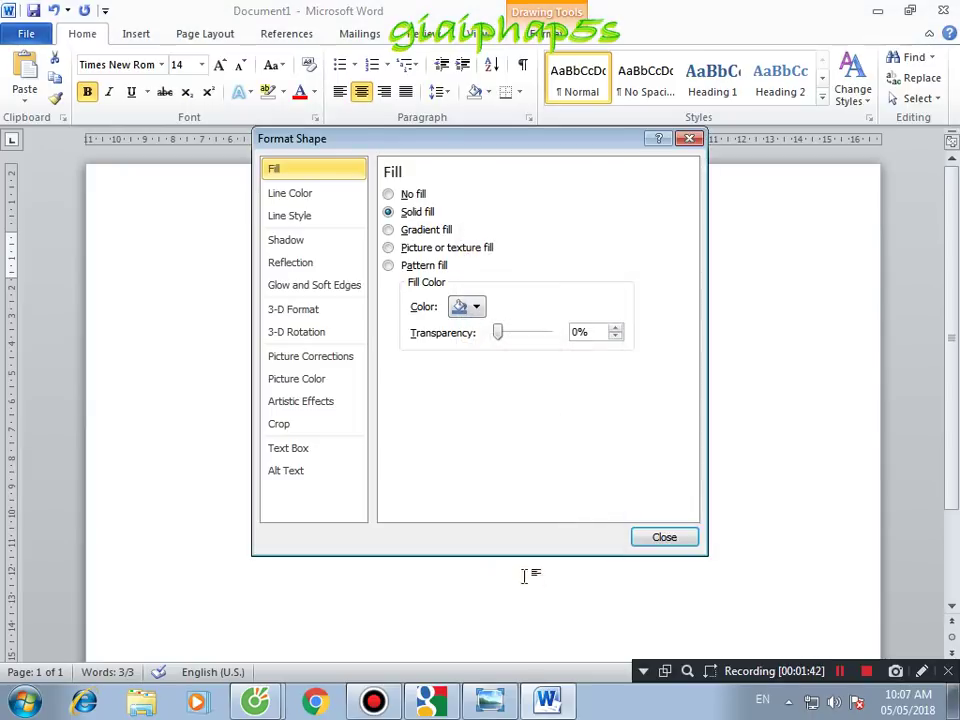
{"action": "left_click", "coordinate": [322, 322]}
{"action": "left_click", "coordinate": [467, 228]}
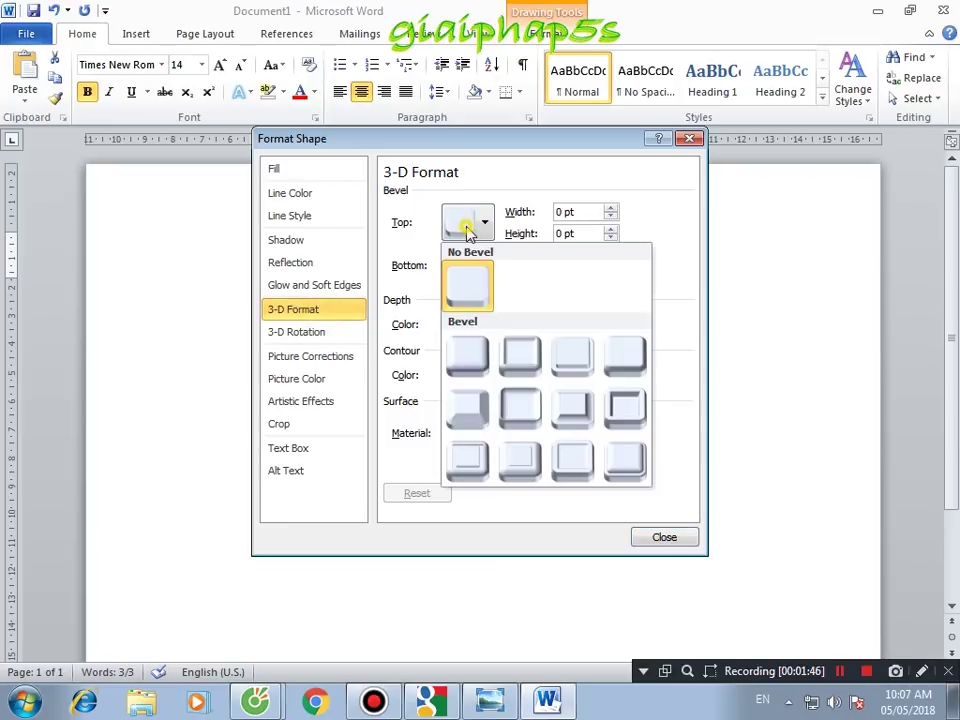
{"action": "left_click", "coordinate": [463, 356]}
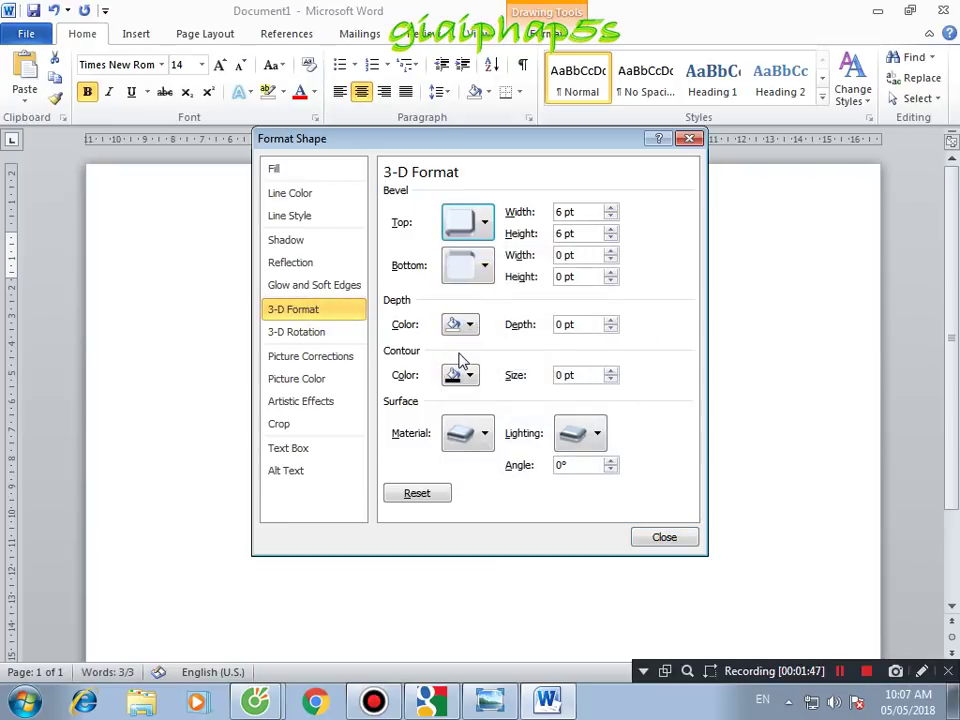
{"action": "left_click", "coordinate": [566, 436]}
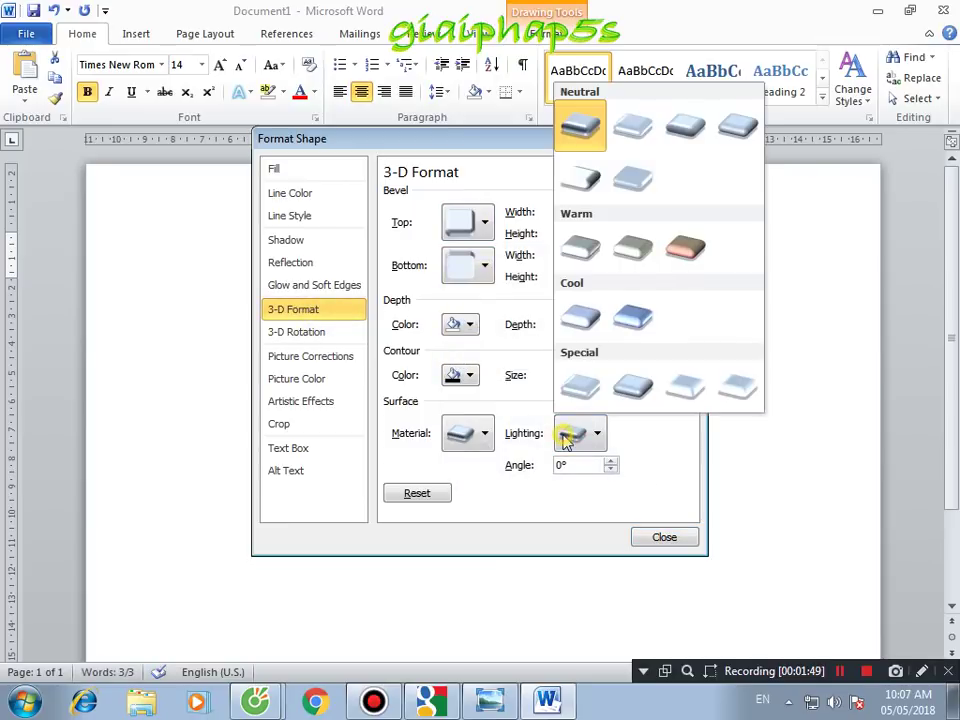
{"action": "left_click", "coordinate": [633, 386]}
{"action": "left_click", "coordinate": [664, 538]}
{"action": "left_click", "coordinate": [558, 485]}
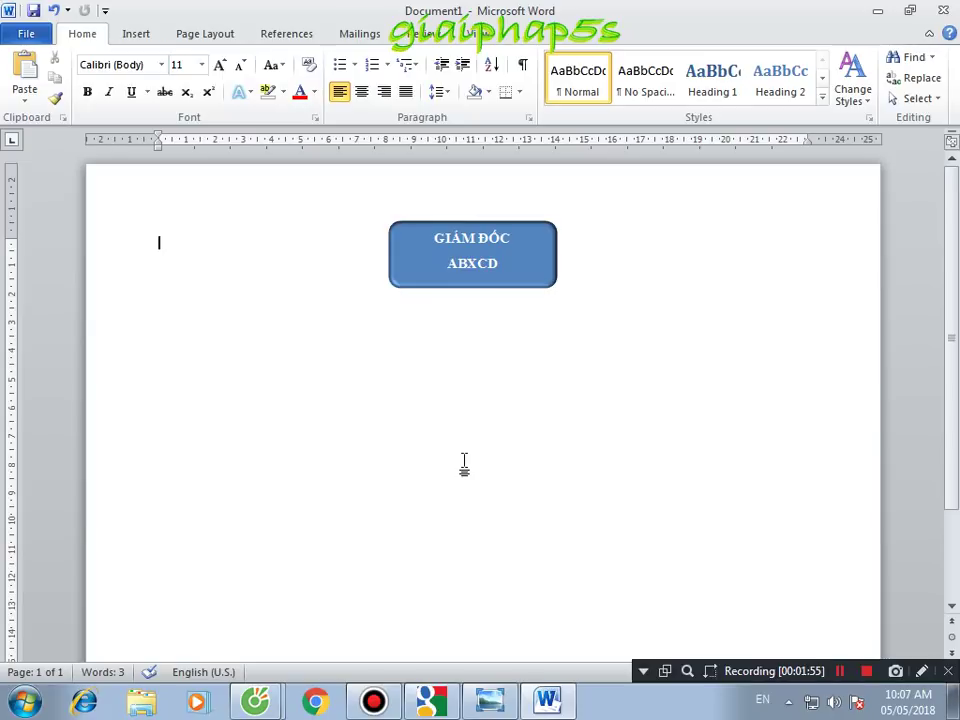
- Copy the director box to the lower left, prefix its text with 'P.', and narrow it slightly
{"action": "left_click", "coordinate": [507, 287]}
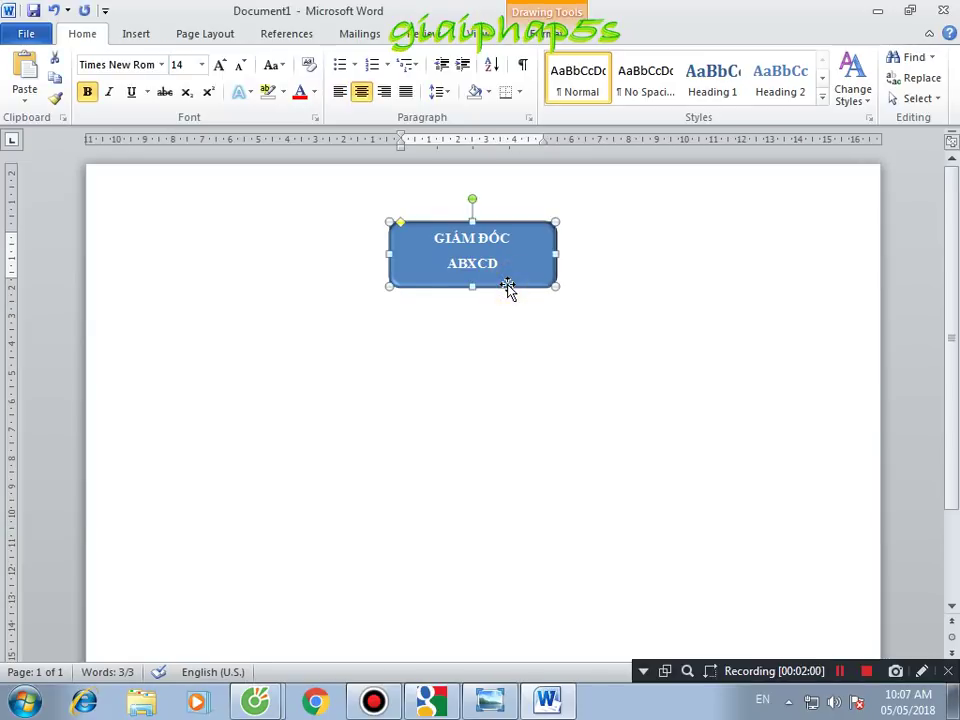
{"action": "left_click_drag", "start_coordinate": [510, 290], "coordinate": [258, 398]}
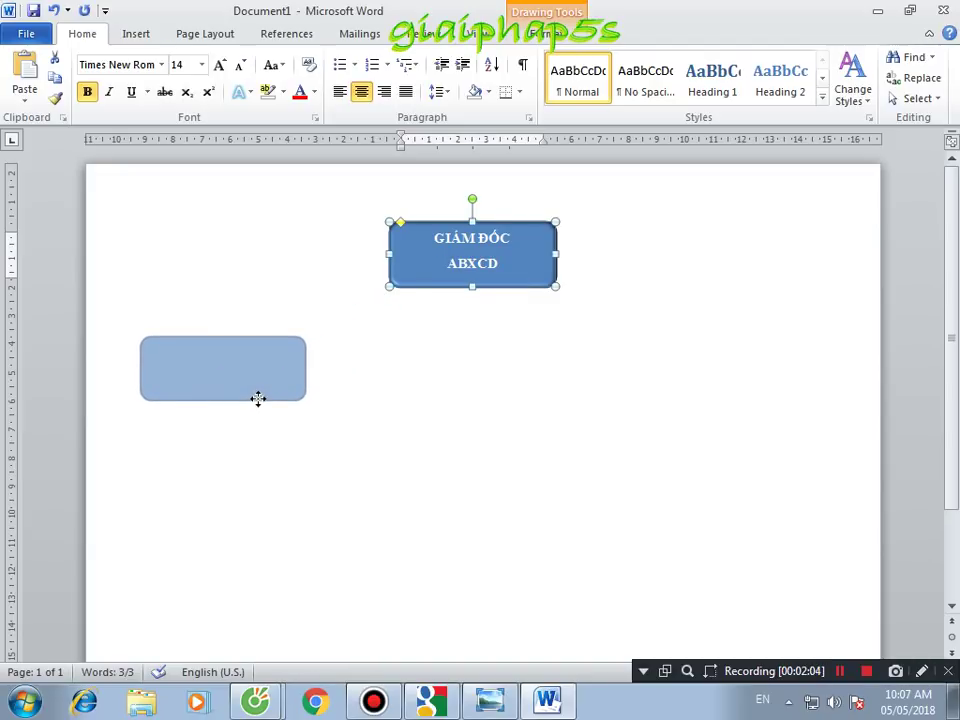
{"action": "left_click_drag", "start_coordinate": [258, 398], "coordinate": [258, 398]}
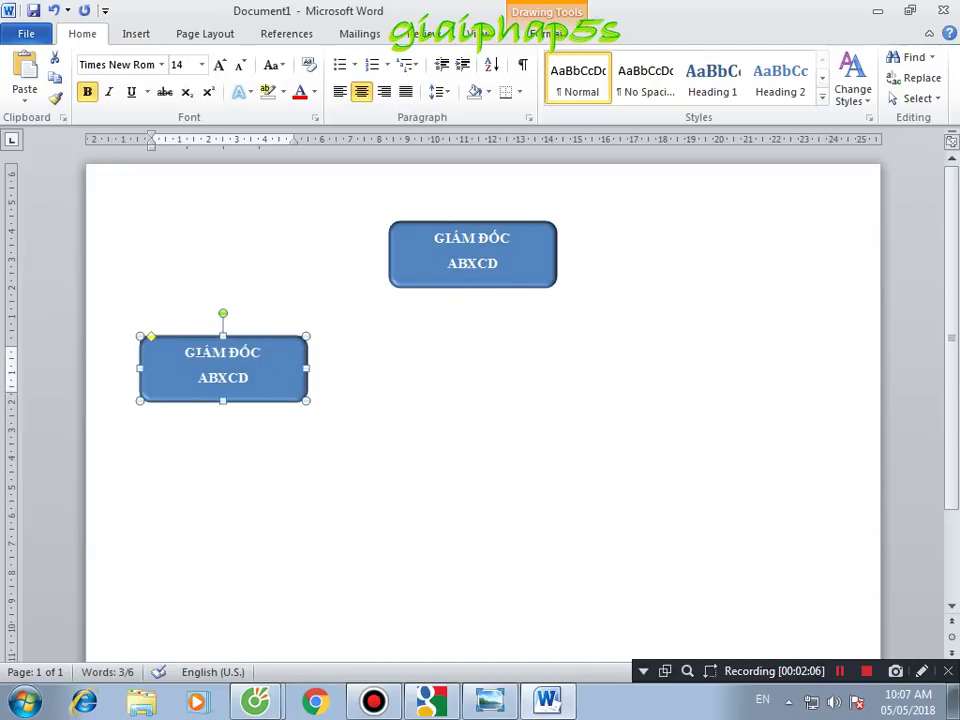
{"action": "triple_click", "coordinate": [176, 349]}
{"action": "left_click", "coordinate": [186, 356]}
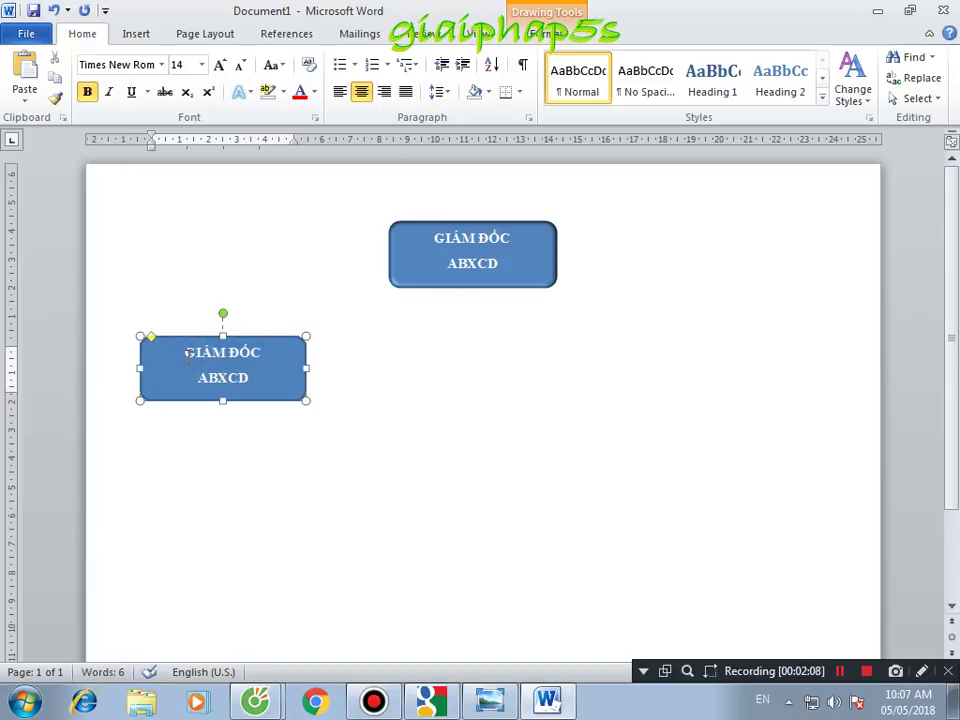
{"action": "type", "text": "P."}
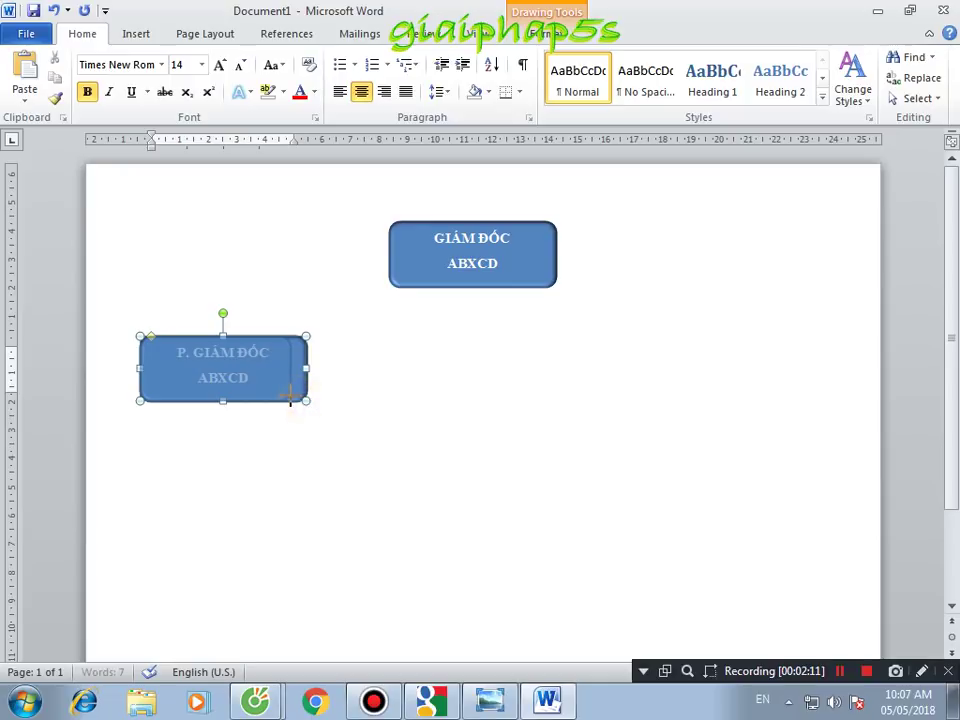
{"action": "left_click_drag", "start_coordinate": [305, 401], "coordinate": [290, 395]}
- Duplicate the 'P. GIÁM ĐỐC' box to the right to complete the row of four
{"action": "left_click", "coordinate": [342, 412]}
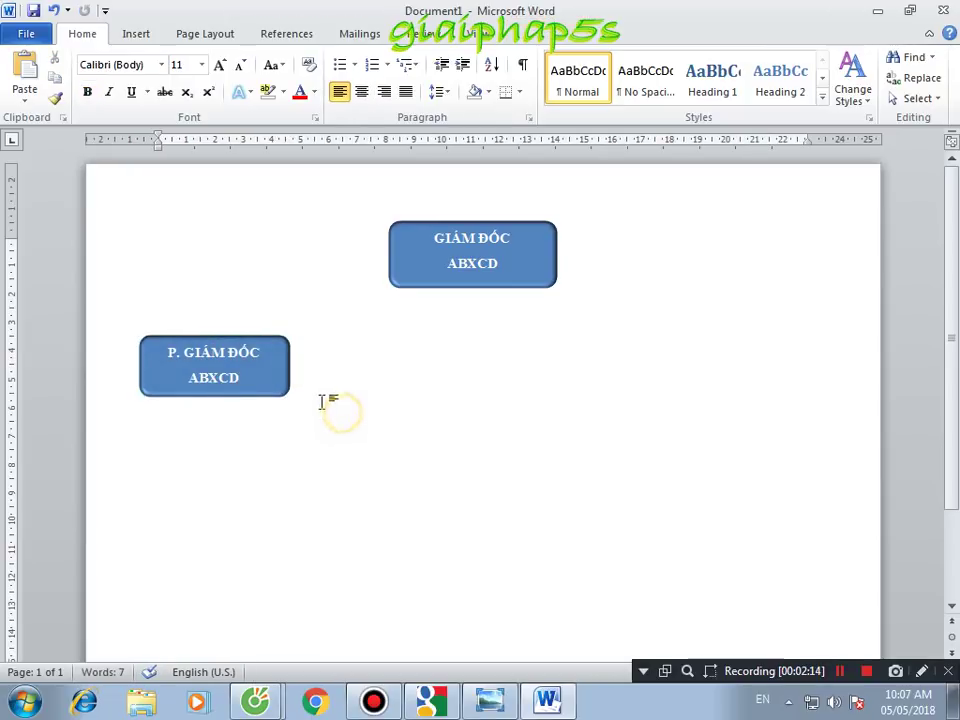
{"action": "left_click", "coordinate": [286, 392]}
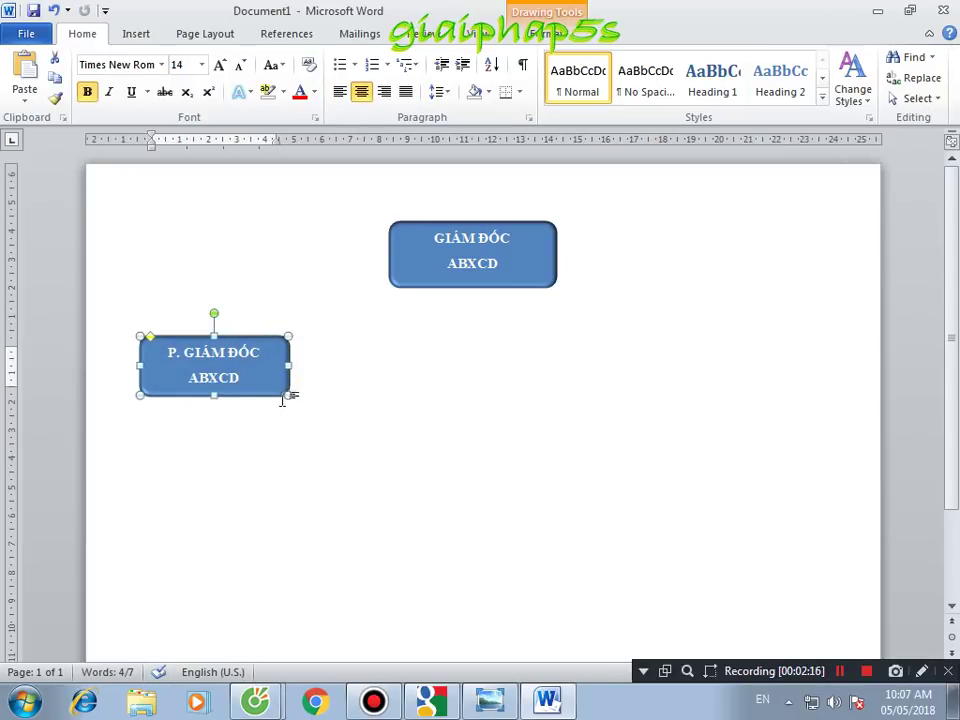
{"action": "mouse_move", "coordinate": [287, 395]}
{"action": "left_mouse_down"}
{"action": "mouse_move", "coordinate": [455, 385]}
{"action": "mouse_move", "coordinate": [826, 392]}
{"action": "left_mouse_up"}
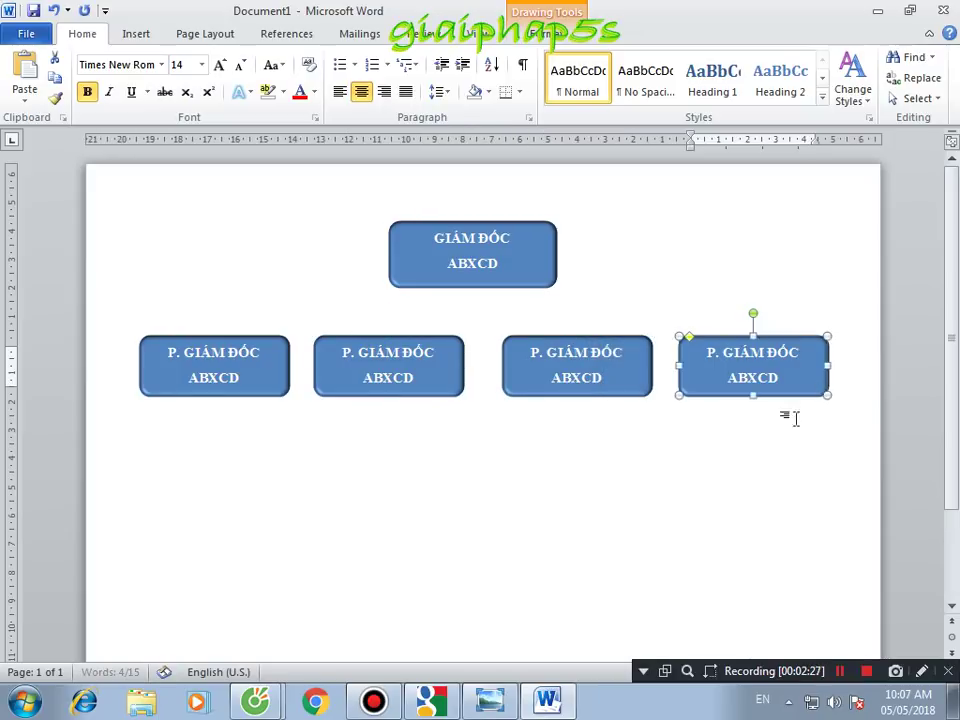
{"action": "left_click", "coordinate": [683, 484]}
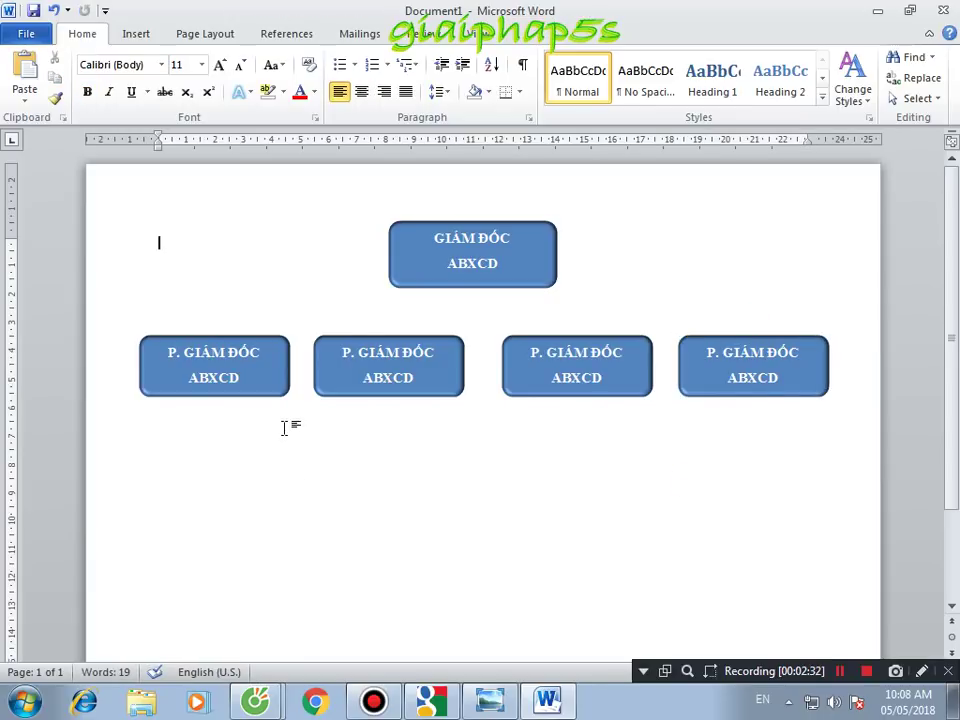
- Fill the first deputy box dark navy
{"action": "left_click", "coordinate": [257, 344]}
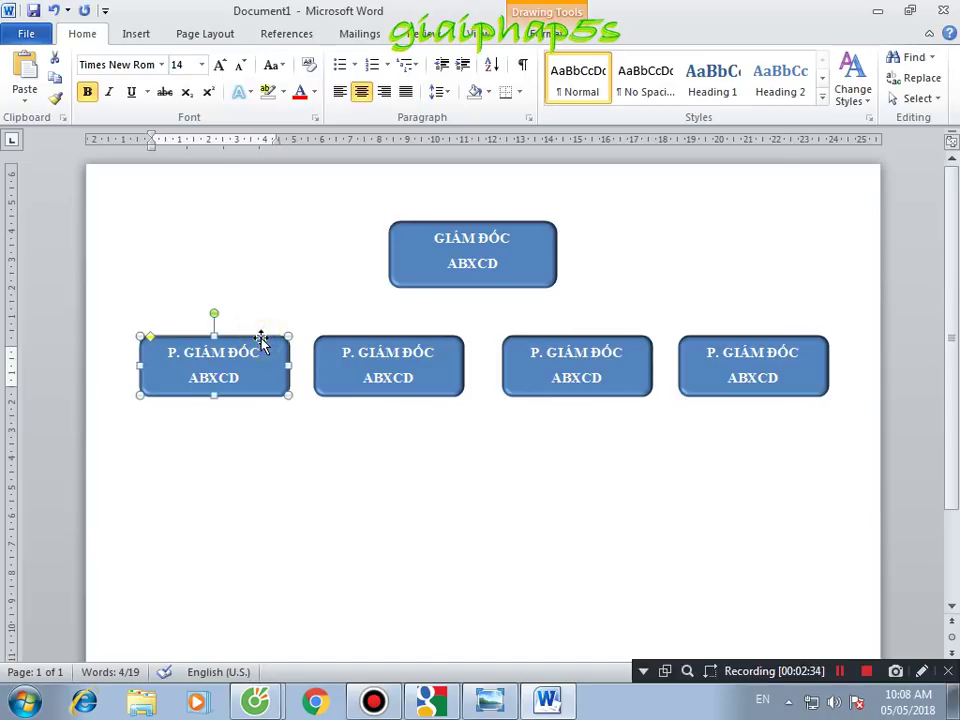
{"action": "right_click", "coordinate": [260, 340]}
{"action": "left_click", "coordinate": [340, 660]}
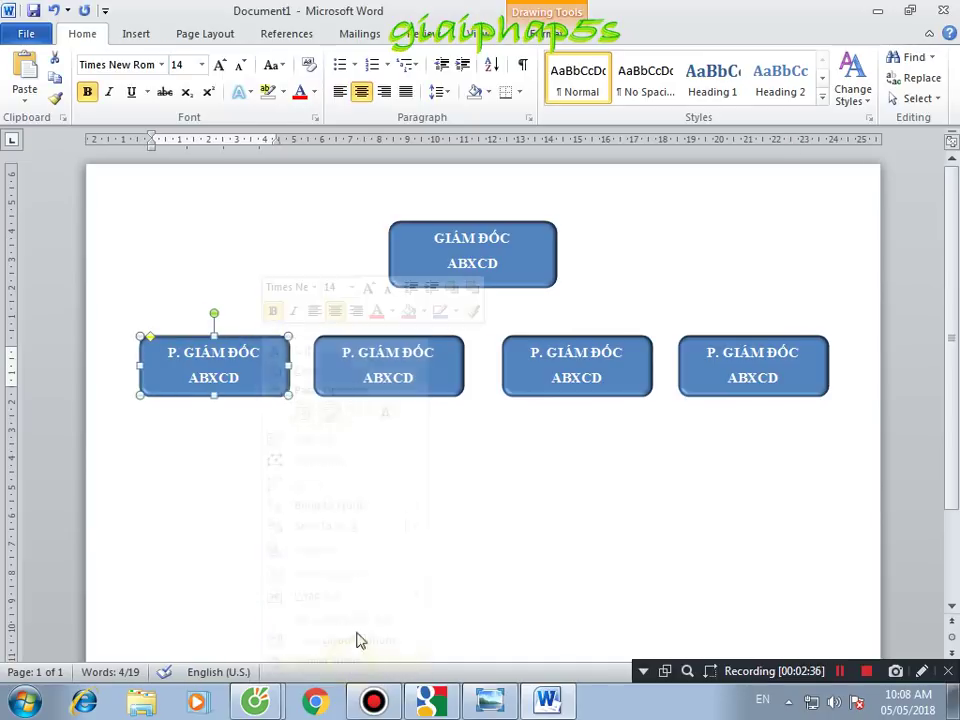
{"action": "left_click", "coordinate": [477, 308]}
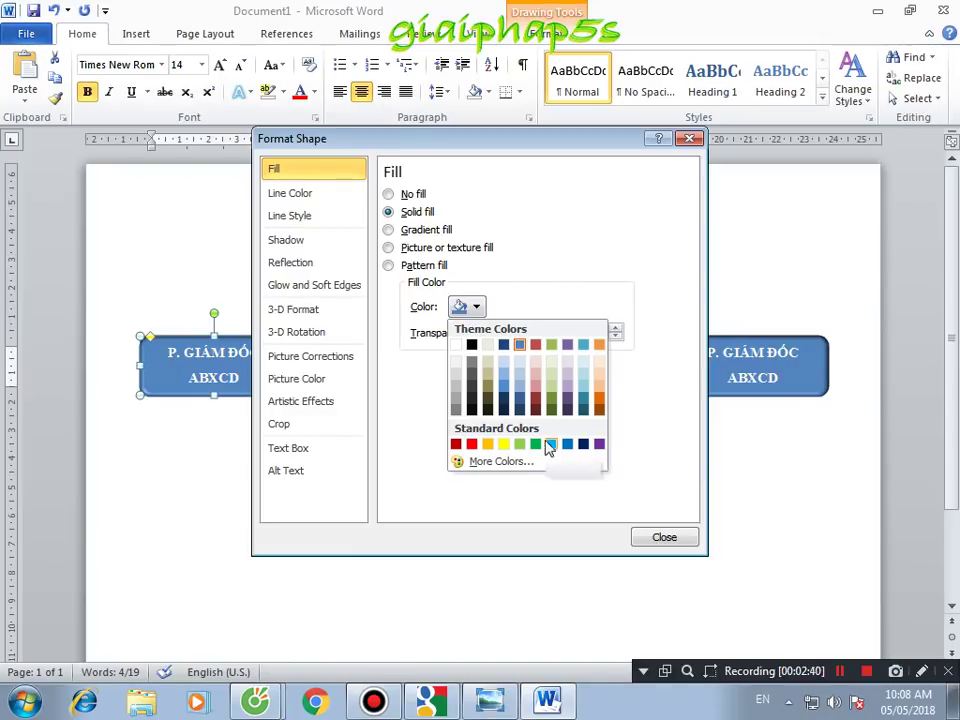
{"action": "left_click", "coordinate": [506, 364]}
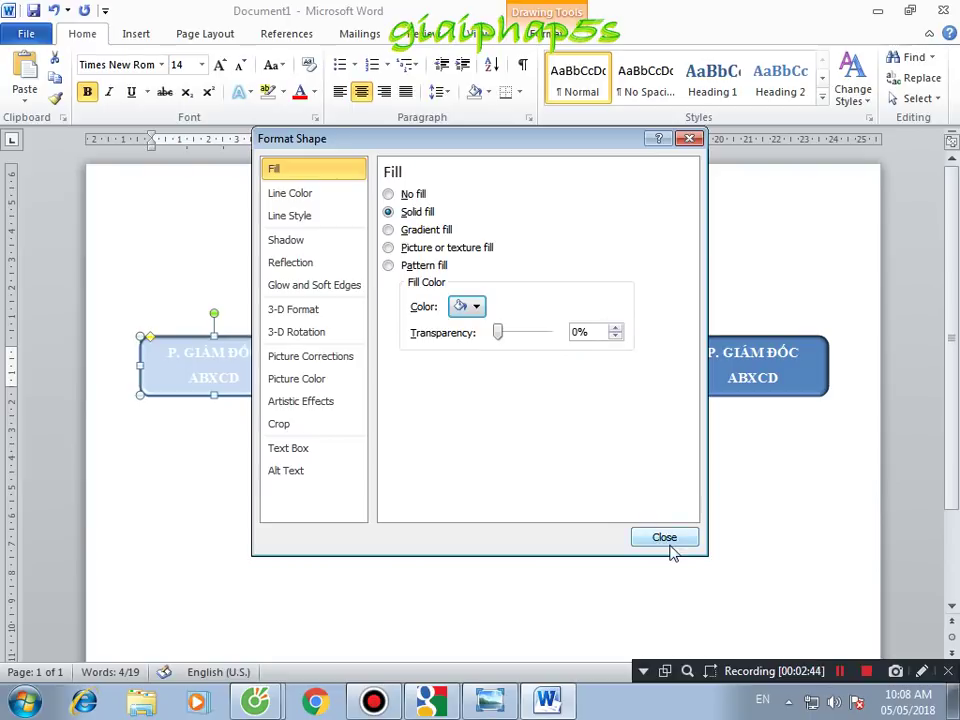
{"action": "left_click", "coordinate": [467, 306]}
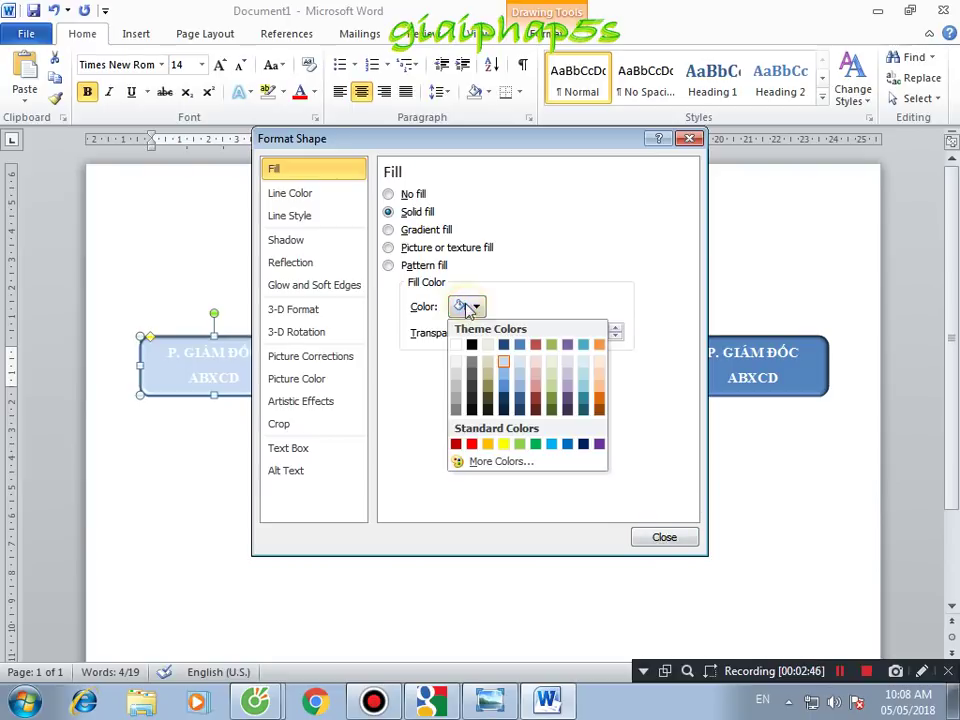
{"action": "left_click", "coordinate": [504, 409]}
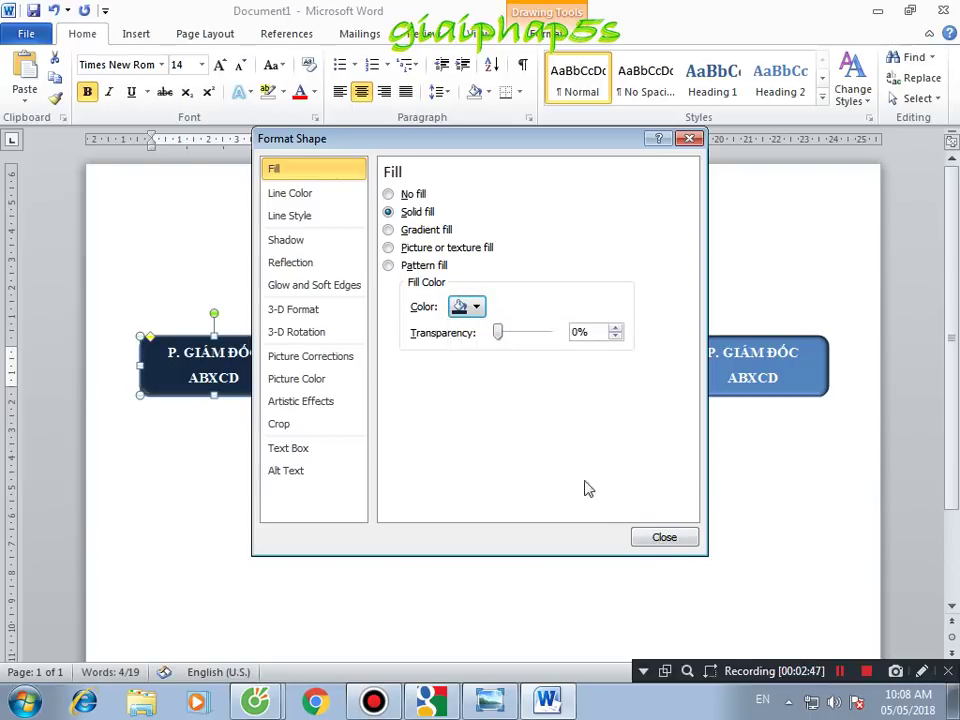
{"action": "left_click", "coordinate": [656, 545]}
- Fill the second deputy box dark blue
{"action": "left_click", "coordinate": [379, 390]}
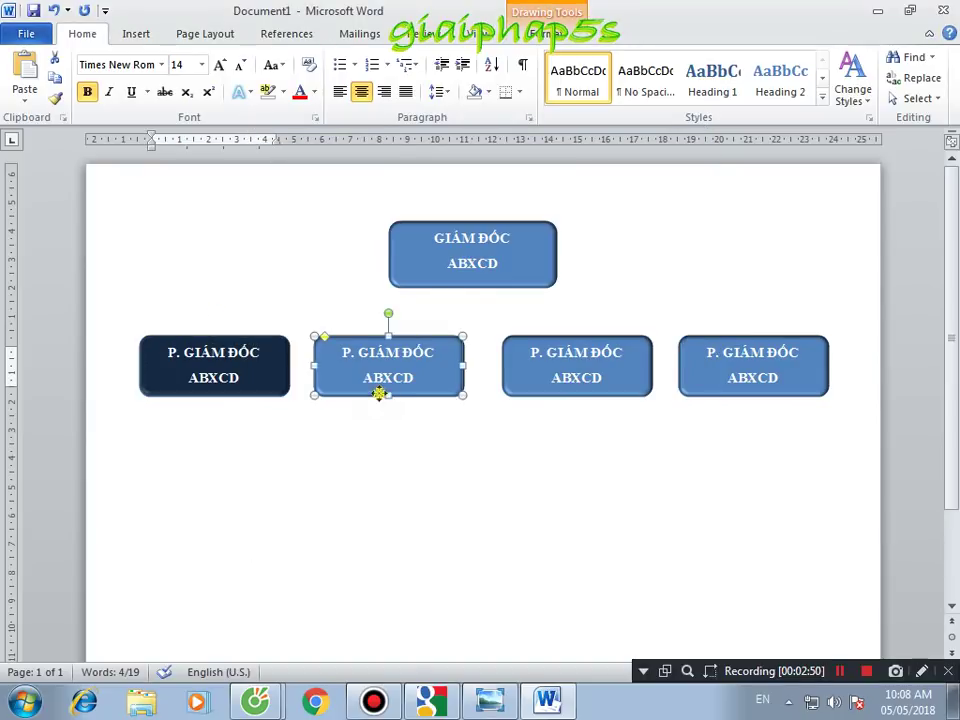
{"action": "right_click", "coordinate": [379, 391]}
{"action": "left_click", "coordinate": [428, 386]}
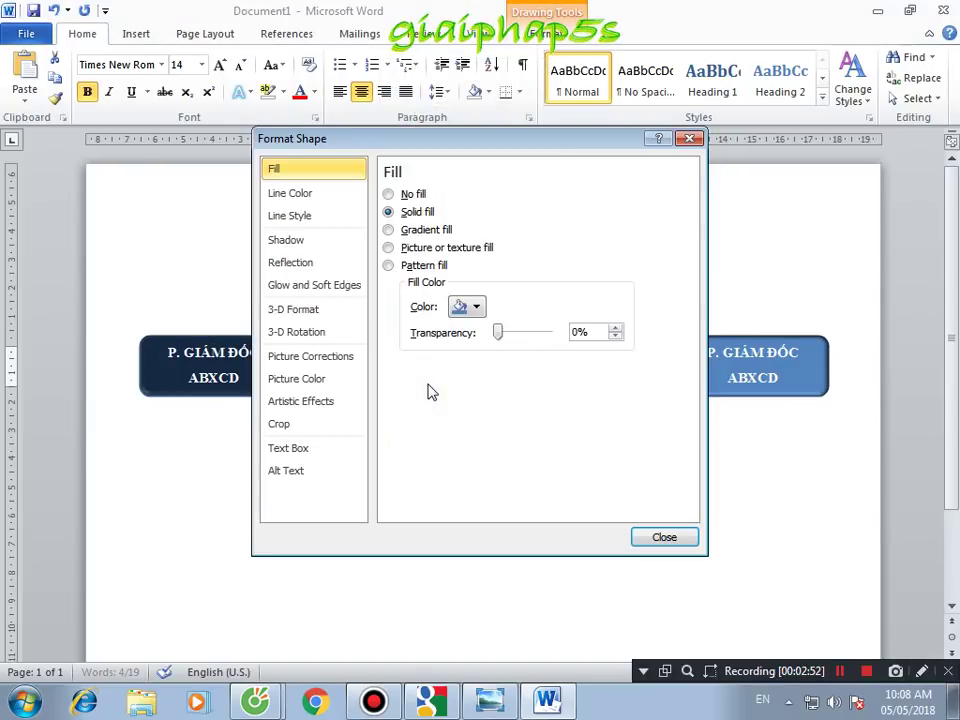
{"action": "left_click", "coordinate": [471, 311]}
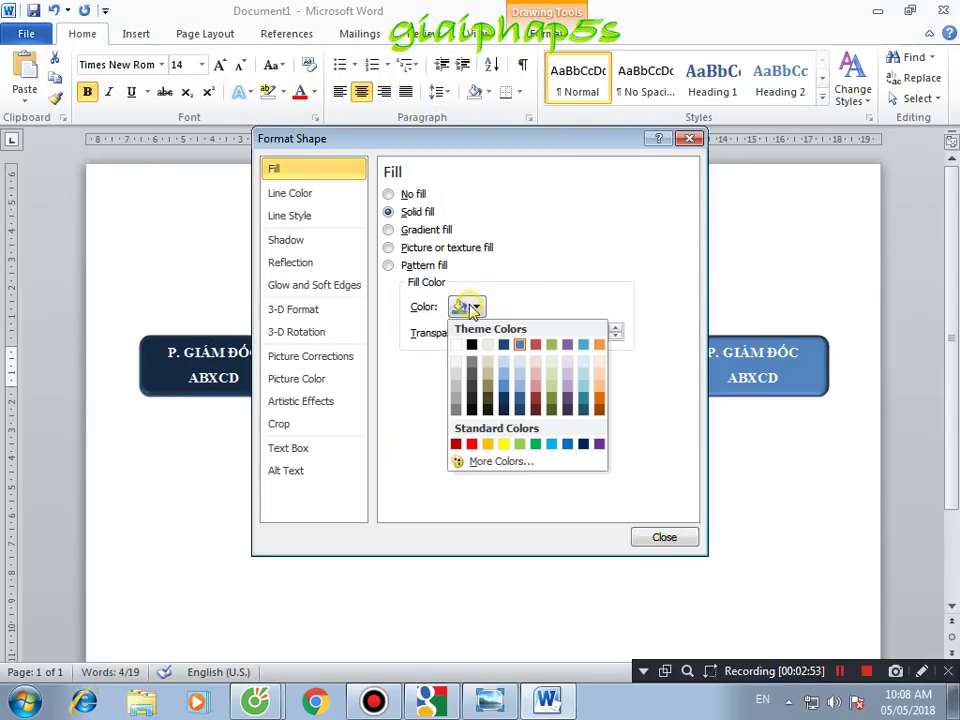
{"action": "left_click", "coordinate": [525, 413]}
{"action": "left_click", "coordinate": [662, 537]}
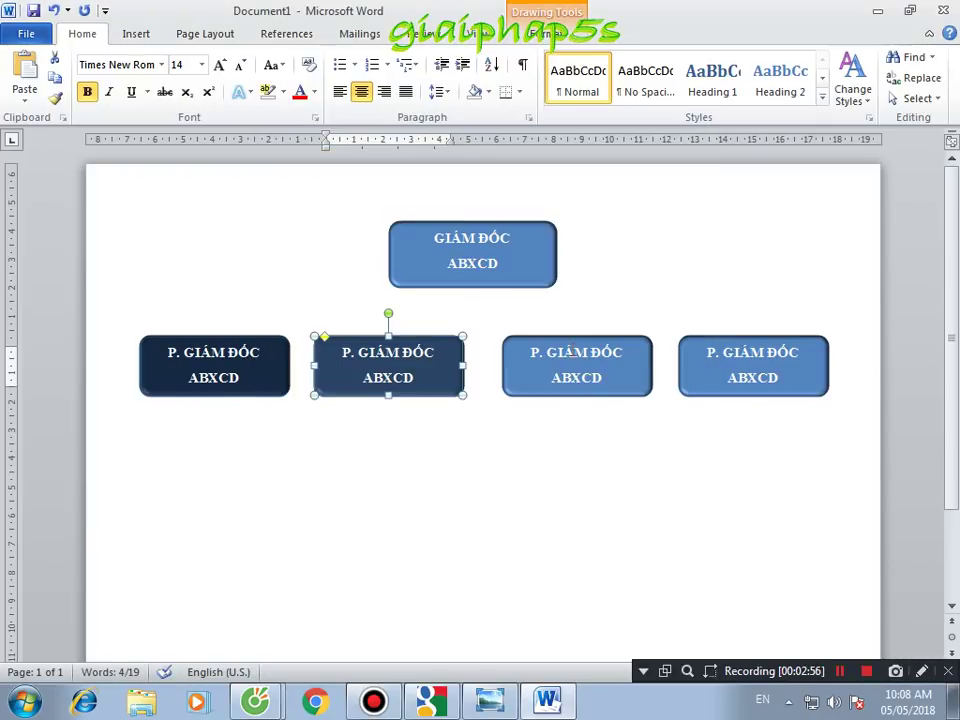
- Fill the third deputy box dark red
{"action": "left_click", "coordinate": [577, 365]}
{"action": "right_click", "coordinate": [578, 338]}
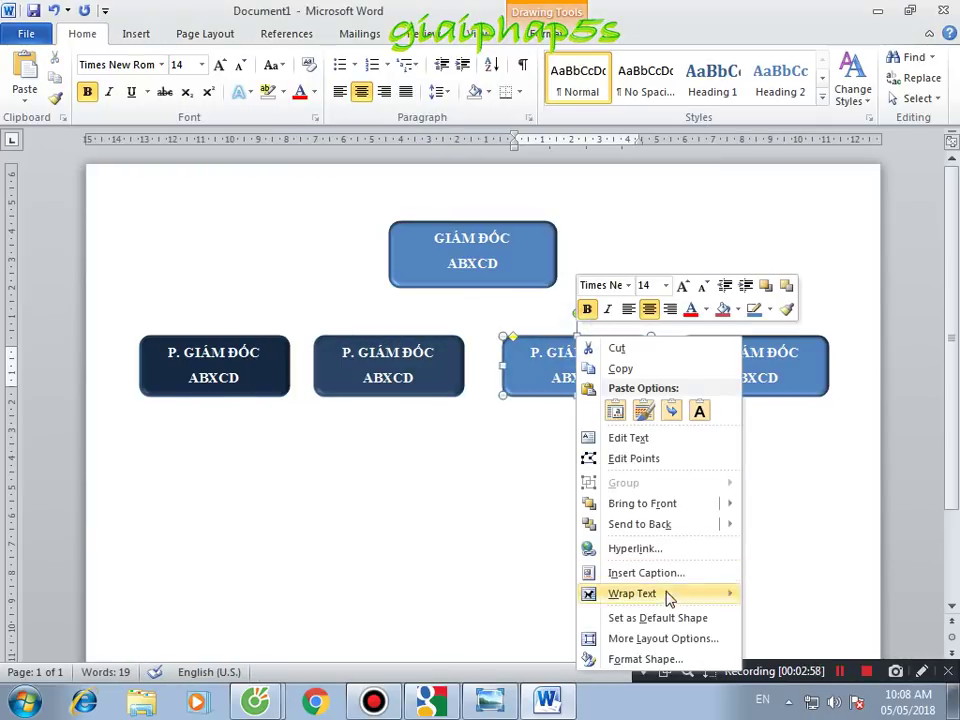
{"action": "left_click", "coordinate": [608, 659]}
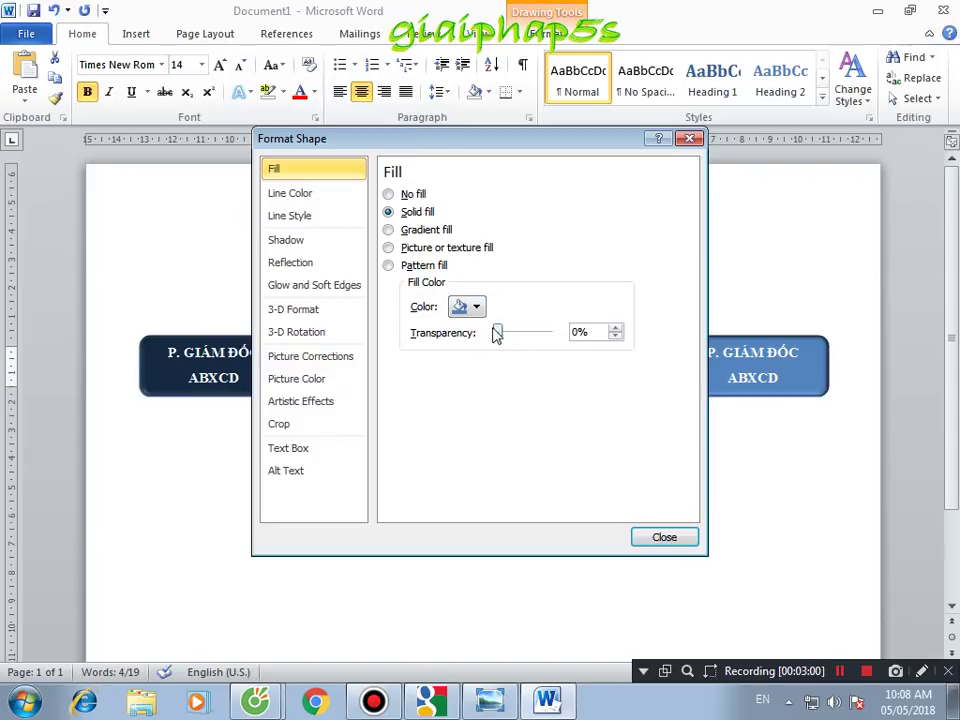
{"action": "left_click", "coordinate": [467, 307]}
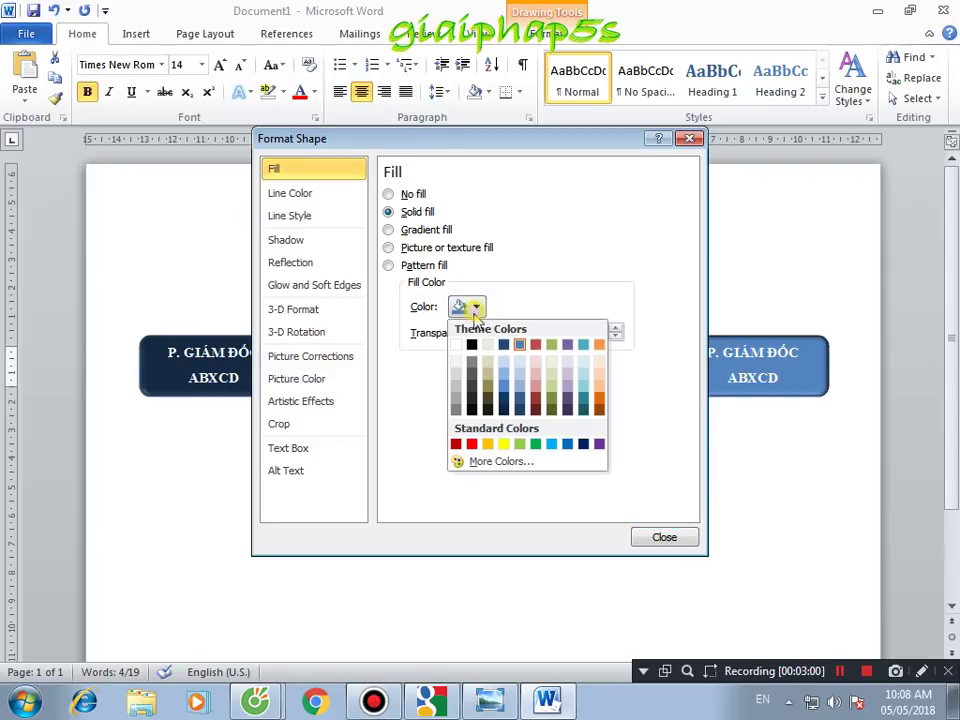
{"action": "left_click", "coordinate": [537, 410]}
{"action": "left_click", "coordinate": [662, 539]}
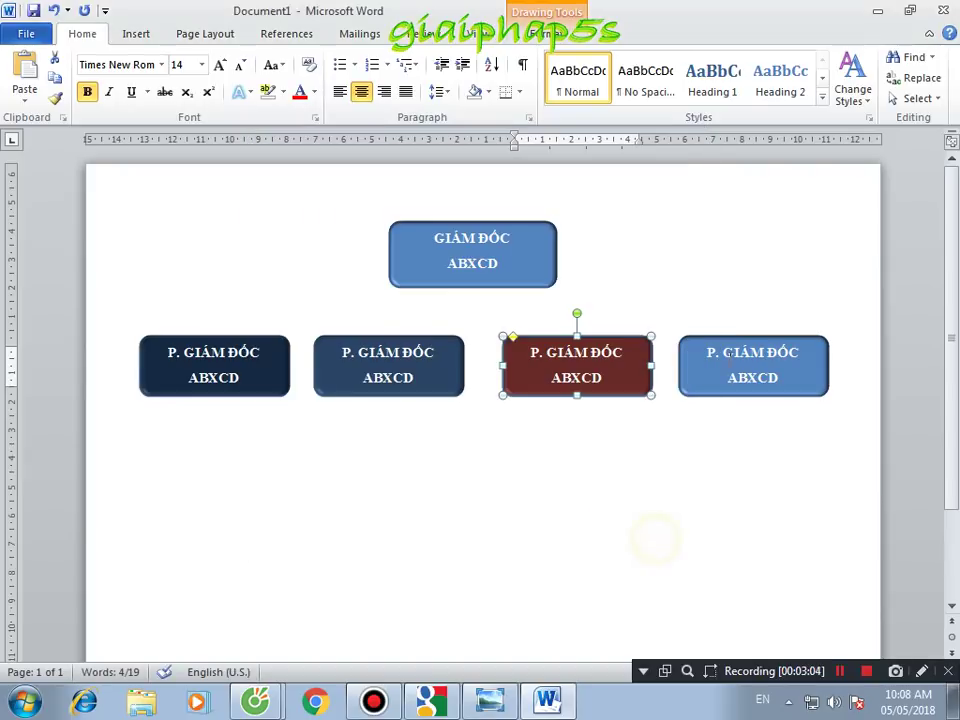
- Fill the fourth deputy box dark olive green, then check the reference org chart
{"action": "left_click", "coordinate": [729, 343]}
{"action": "right_click", "coordinate": [730, 341]}
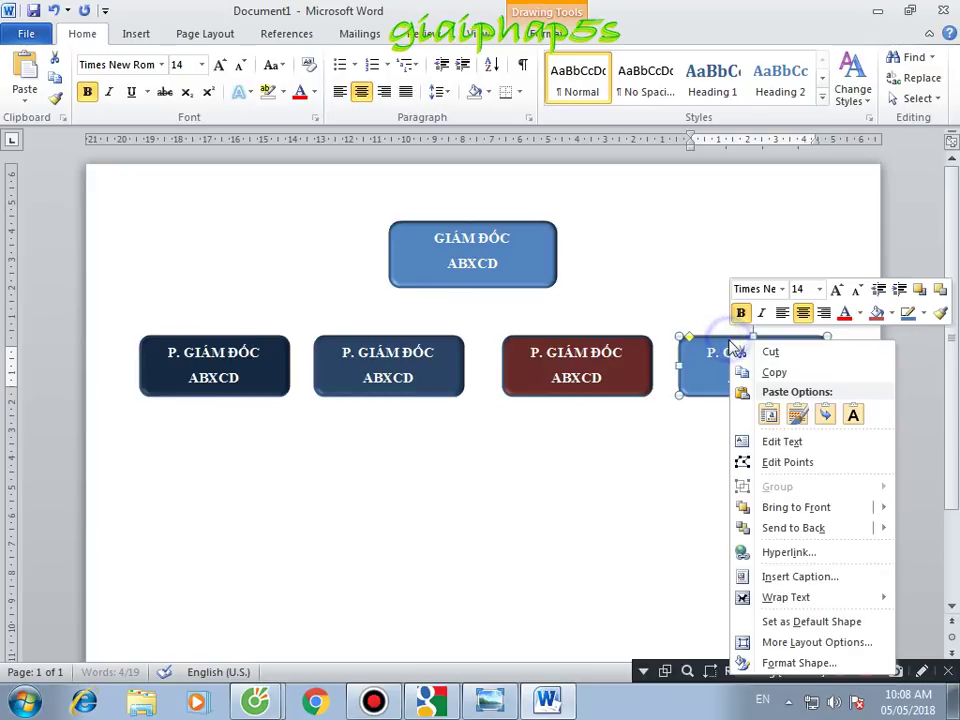
{"action": "left_click", "coordinate": [795, 663]}
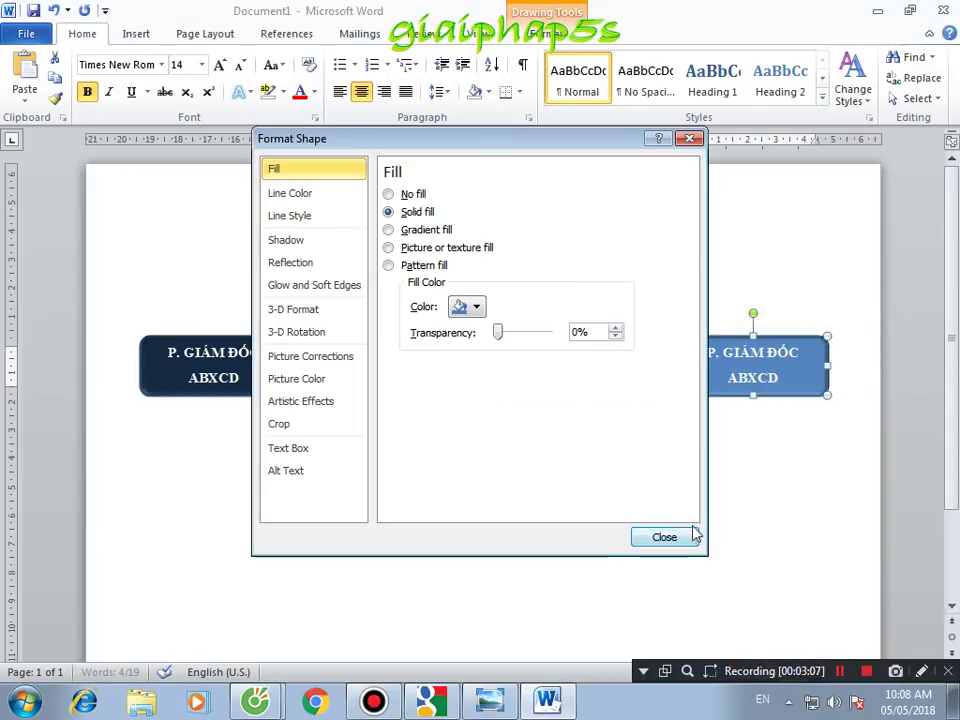
{"action": "left_click", "coordinate": [476, 308]}
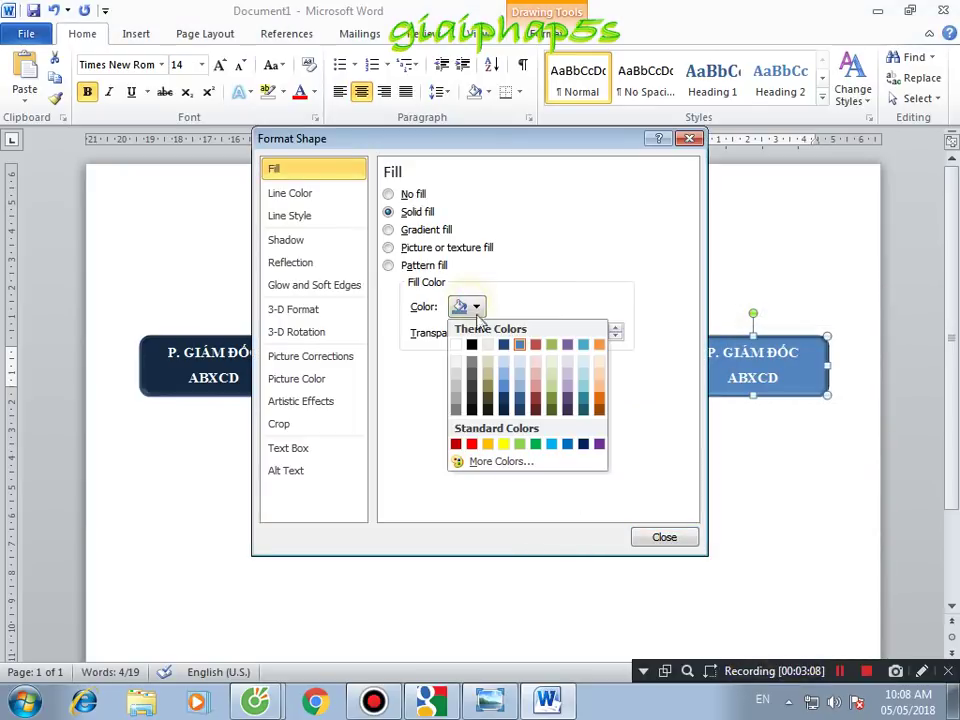
{"action": "left_click", "coordinate": [551, 408]}
{"action": "left_click", "coordinate": [658, 538]}
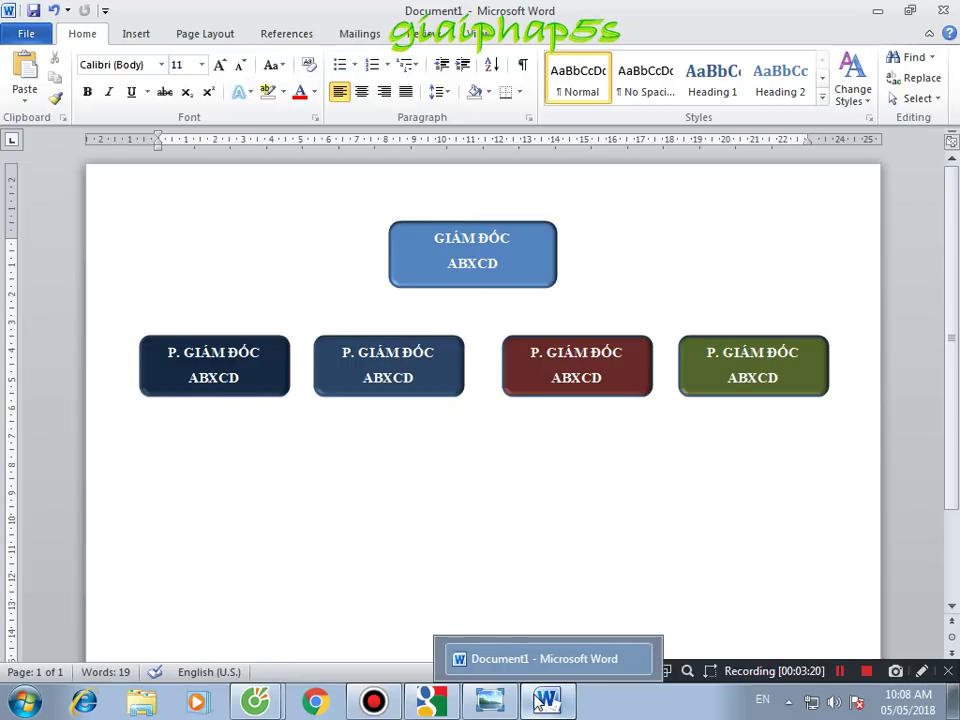
{"action": "left_click", "coordinate": [489, 701]}
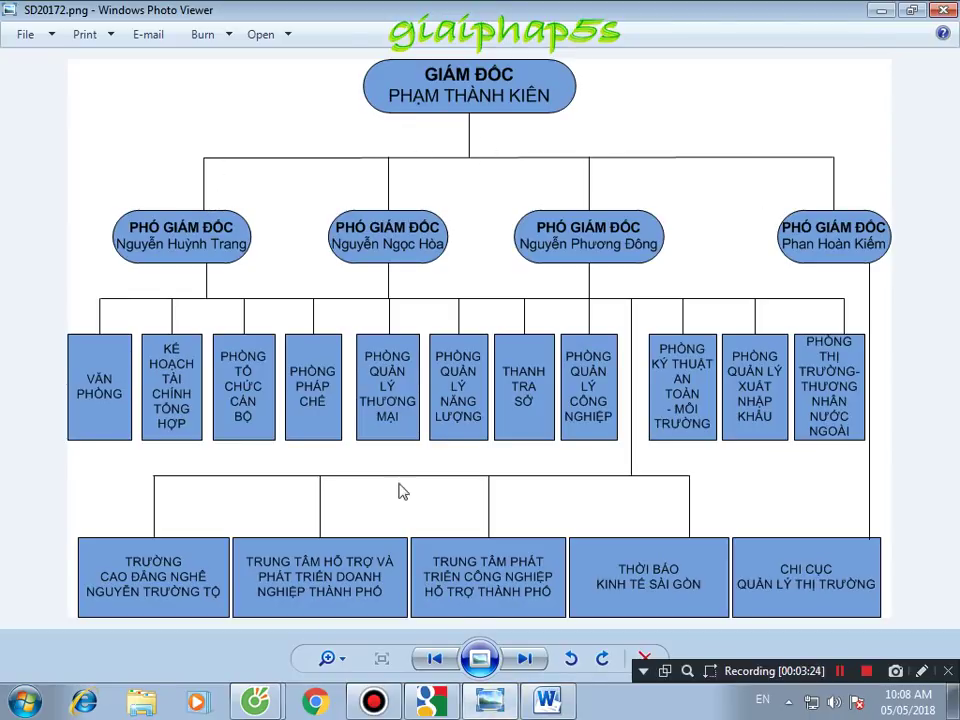
{"action": "left_click", "coordinate": [547, 701]}
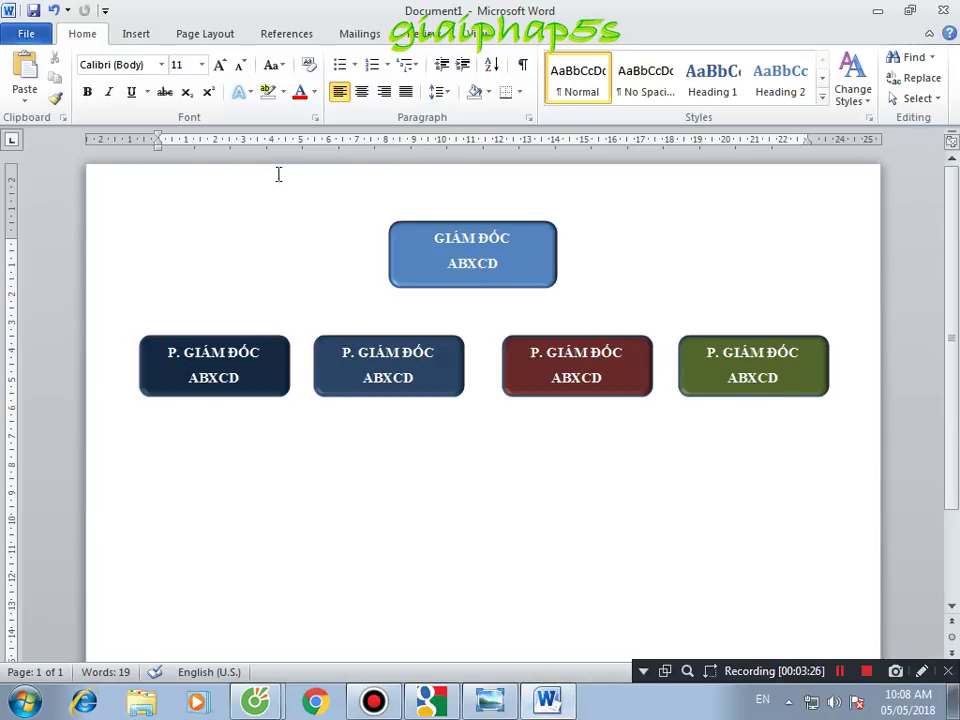
- Draw an arrow line from the director box to the olive-green deputy box
{"action": "left_click", "coordinate": [125, 33]}
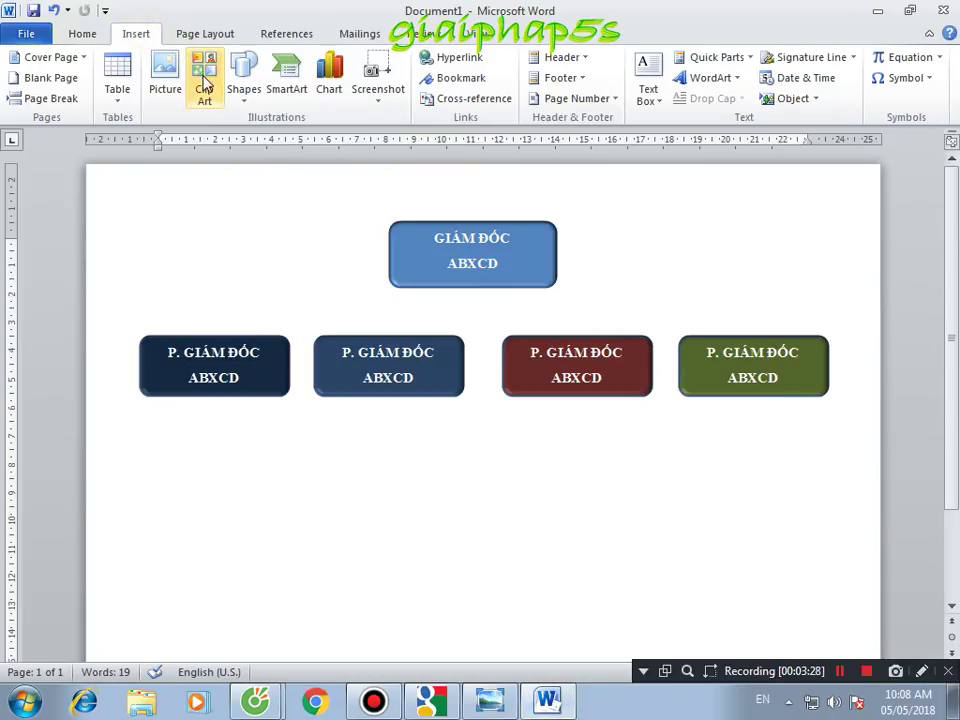
{"action": "left_click", "coordinate": [250, 108]}
{"action": "left_click", "coordinate": [270, 135]}
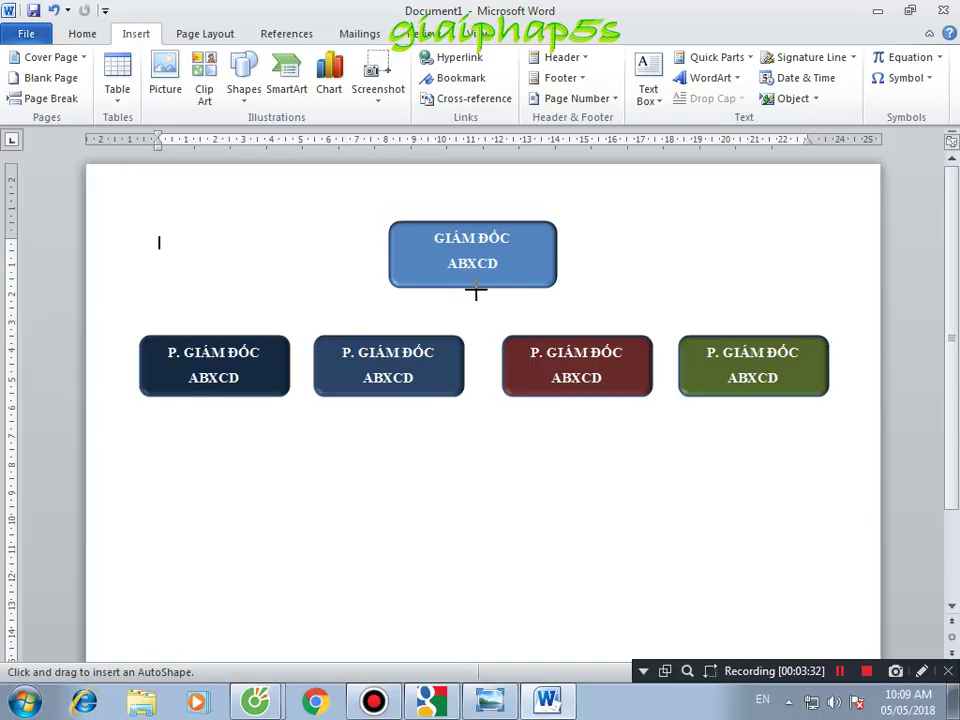
{"action": "left_click_drag", "start_coordinate": [476, 290], "coordinate": [736, 332]}
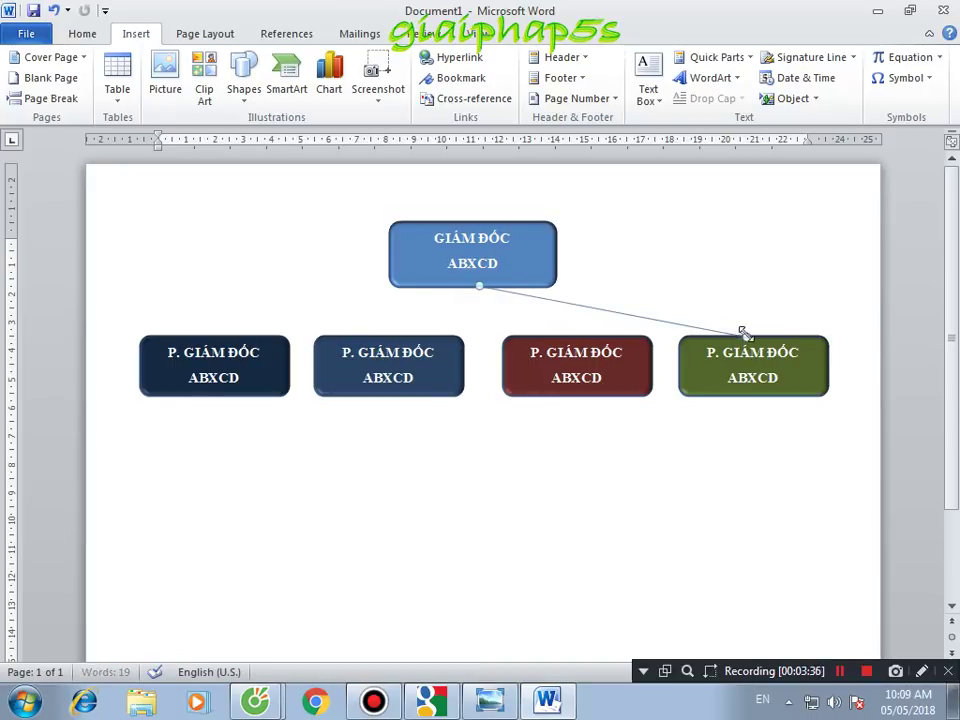
{"action": "left_click", "coordinate": [713, 331]}
- Thicken the arrow connector line to 2 pt
{"action": "right_click", "coordinate": [711, 327]}
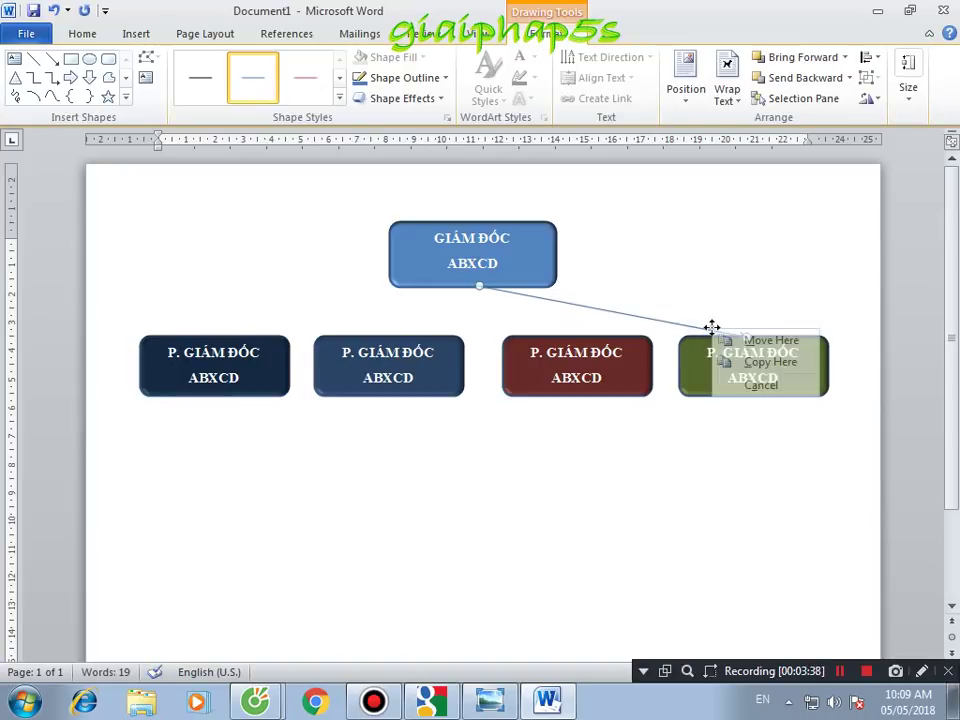
{"action": "left_click", "coordinate": [654, 322]}
{"action": "right_click", "coordinate": [654, 322]}
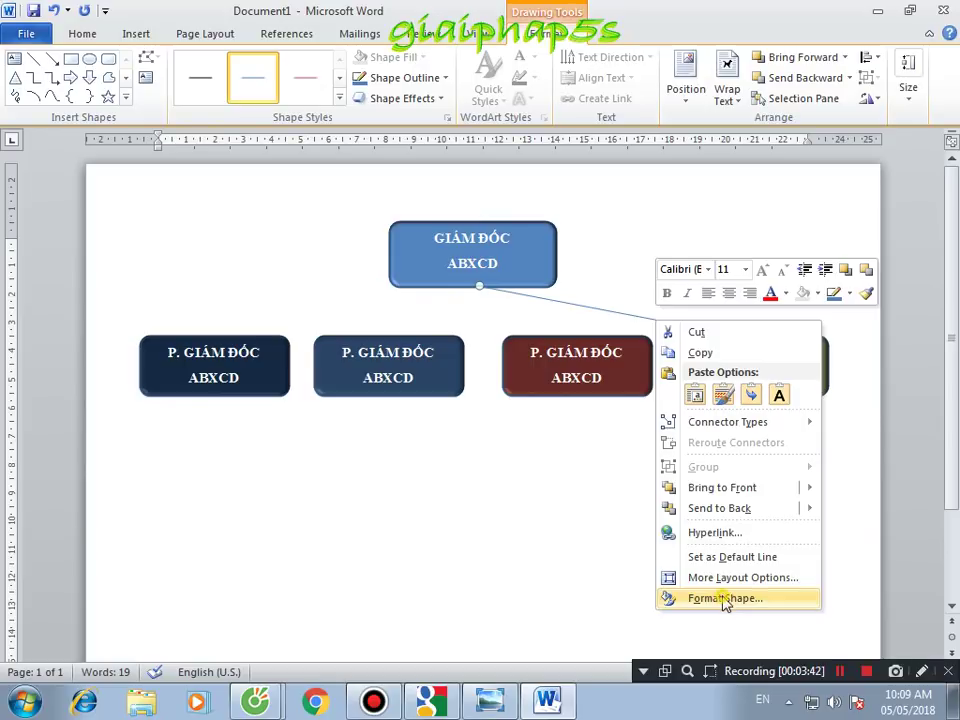
{"action": "left_click", "coordinate": [725, 600]}
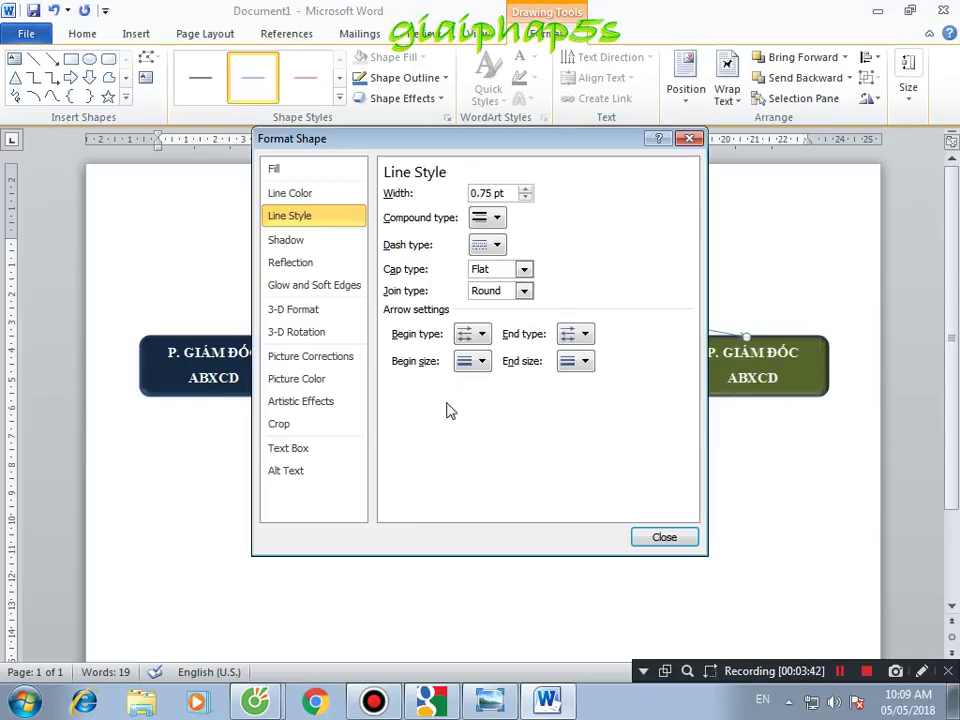
{"action": "left_click", "coordinate": [525, 191]}
{"action": "left_click", "coordinate": [525, 191]}
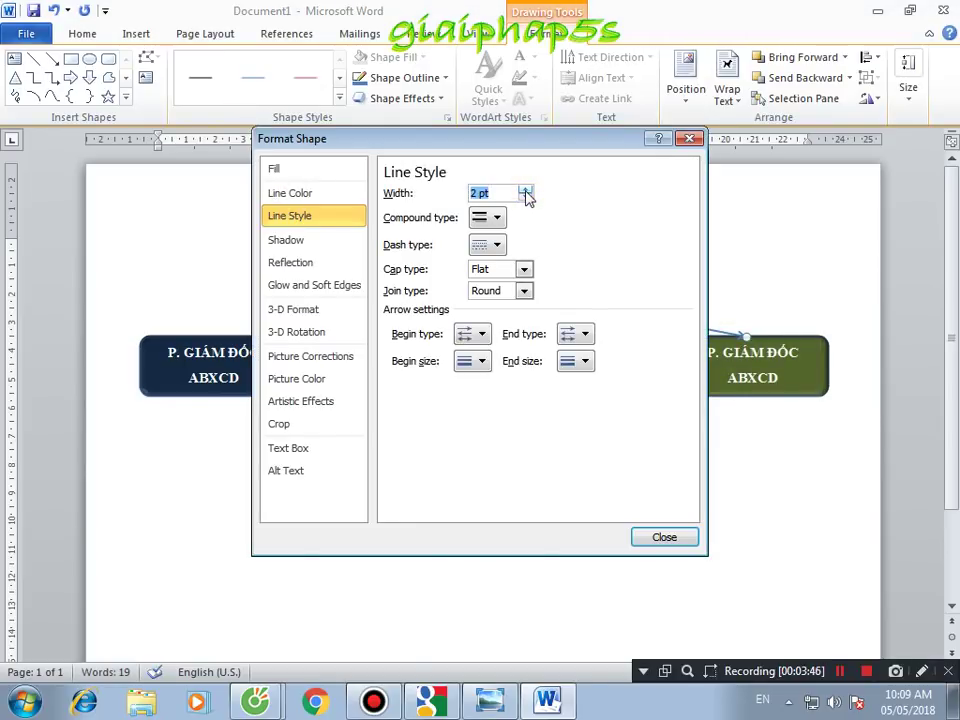
{"action": "left_click", "coordinate": [660, 537]}
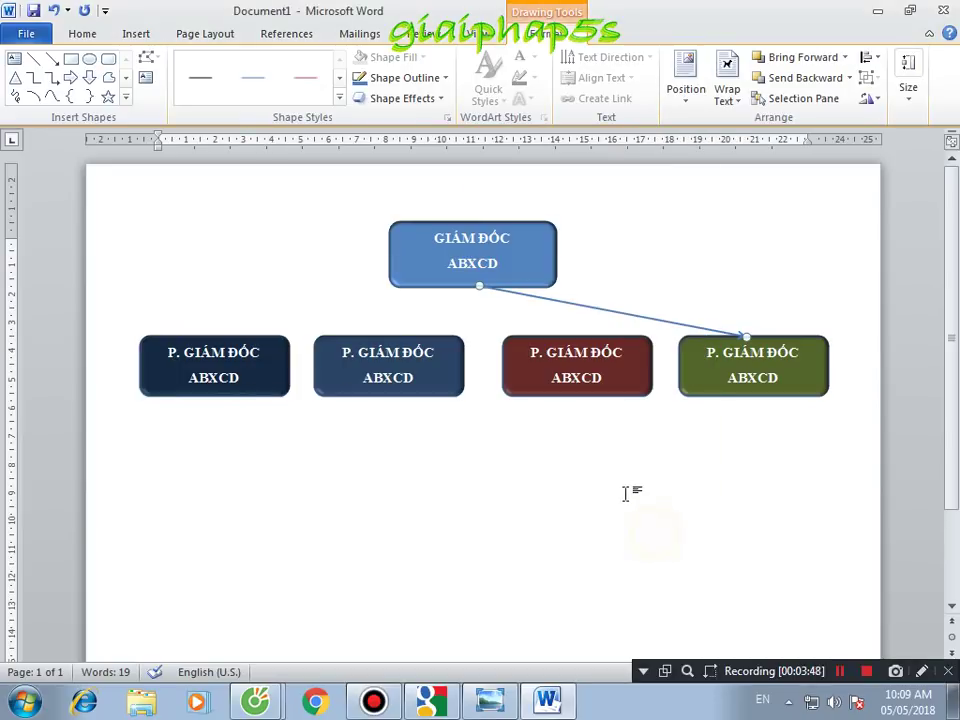
{"action": "left_click", "coordinate": [625, 493]}
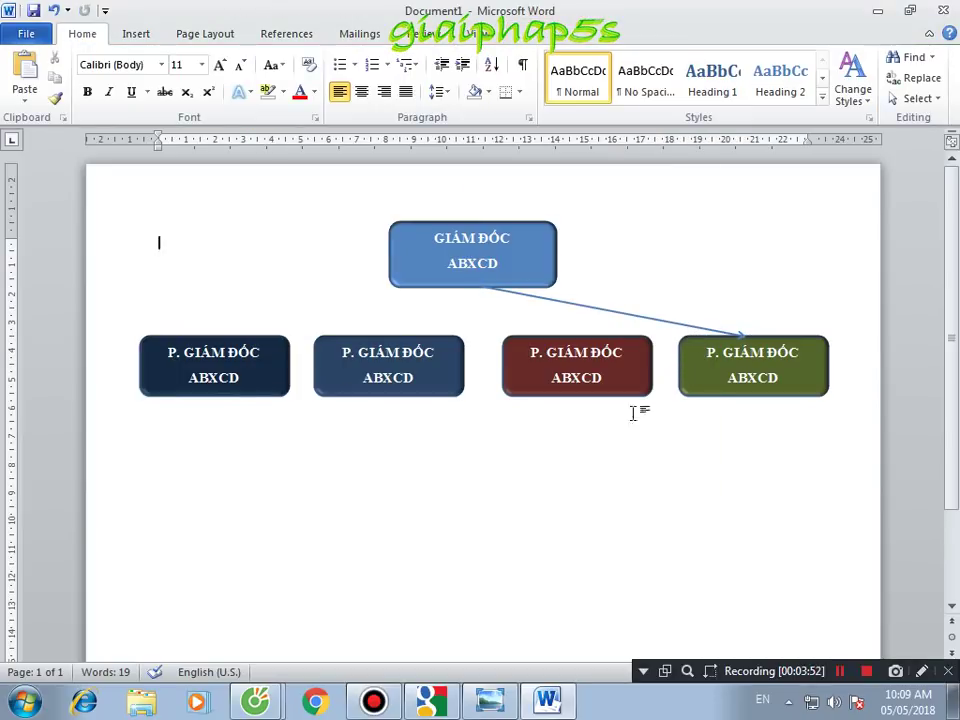
- Copy the arrow connector onto the dark left deputy box and nudge it into place
{"action": "left_click_drag", "start_coordinate": [646, 318], "coordinate": [627, 323]}
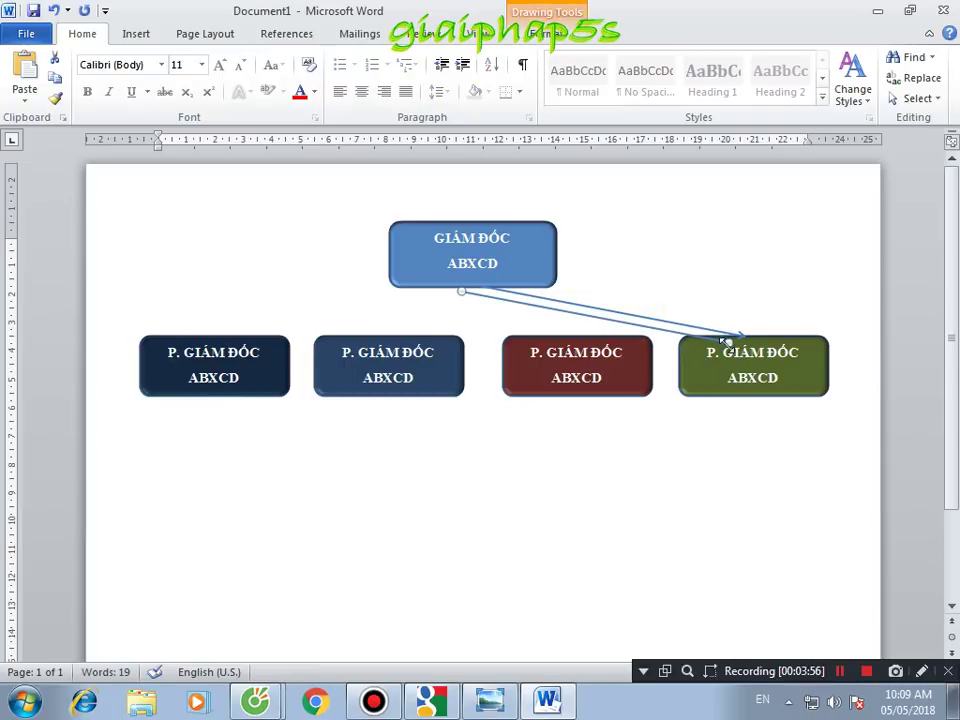
{"action": "left_click_drag", "start_coordinate": [727, 342], "coordinate": [183, 344]}
{"action": "left_click_drag", "start_coordinate": [183, 344], "coordinate": [184, 343]}
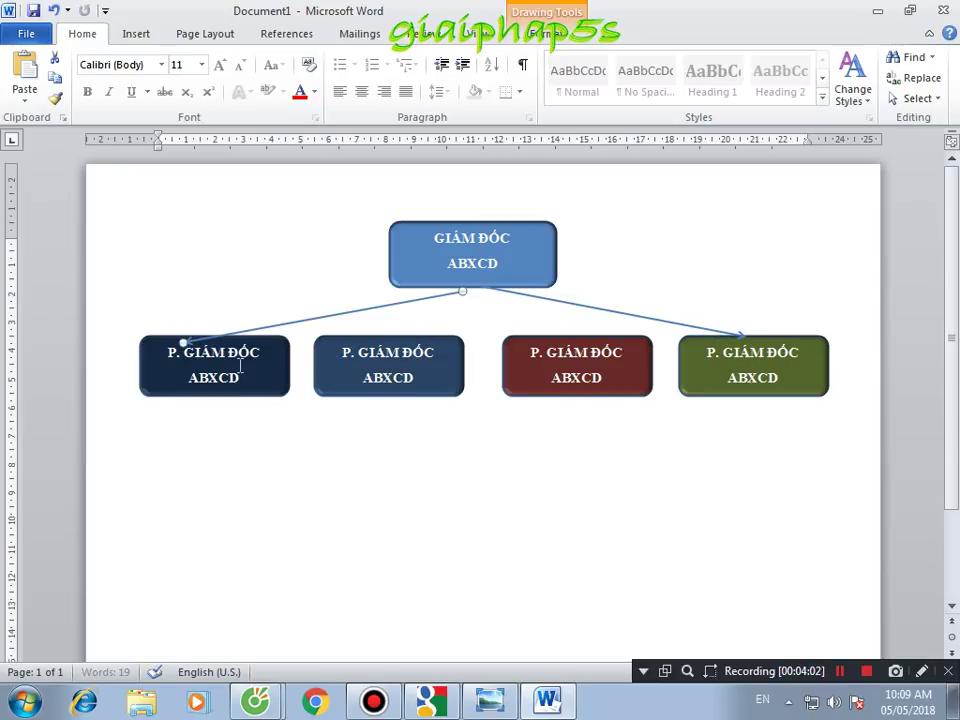
{"action": "key", "text": "Right"}
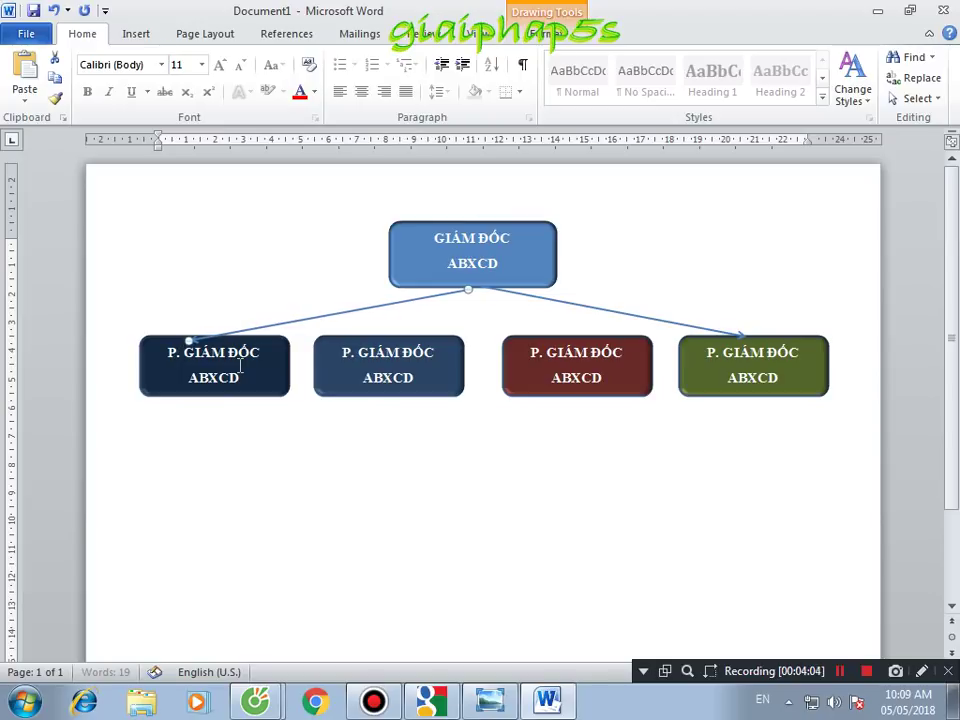
{"action": "key", "text": "Right"}
{"action": "key", "text": "Left"}
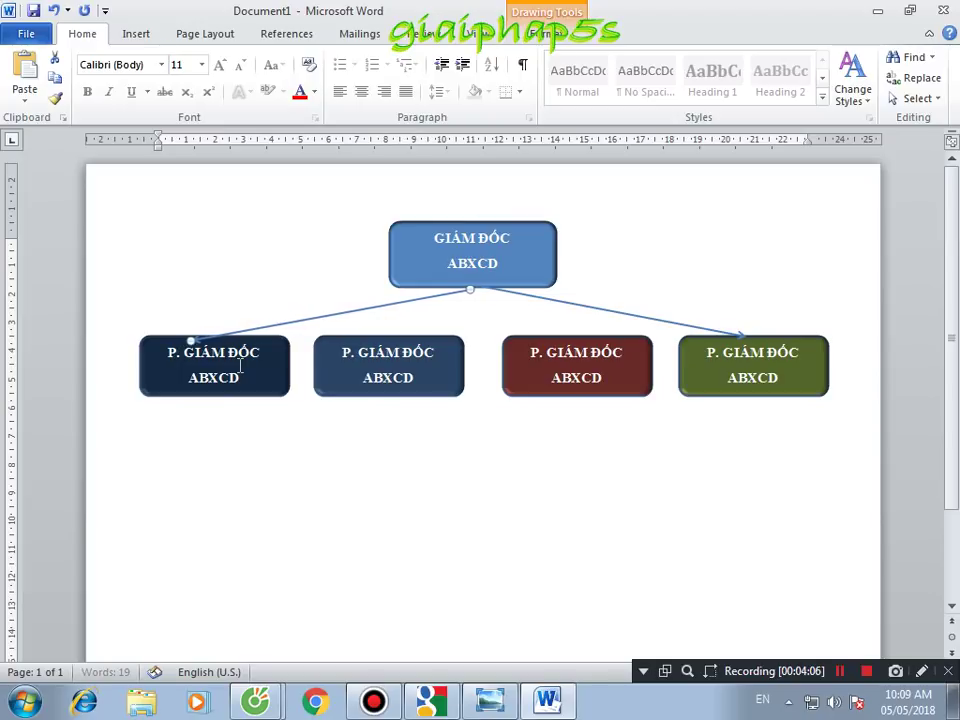
{"action": "key", "text": "Left"}
{"action": "key", "text": "Left"}
{"action": "key", "text": "Left"}
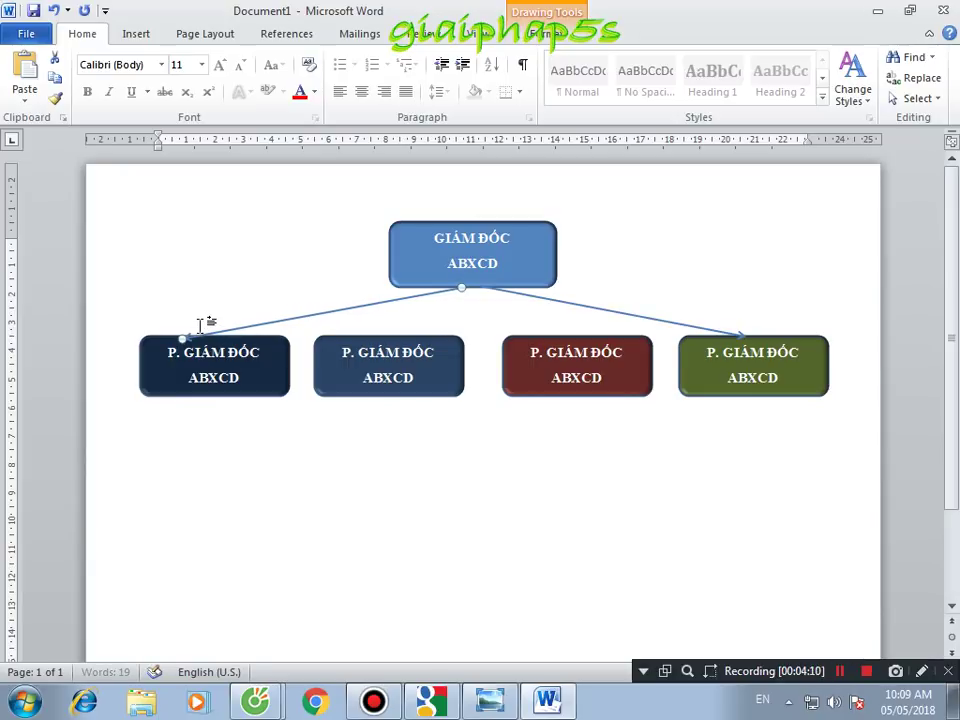
{"action": "left_click", "coordinate": [213, 346]}
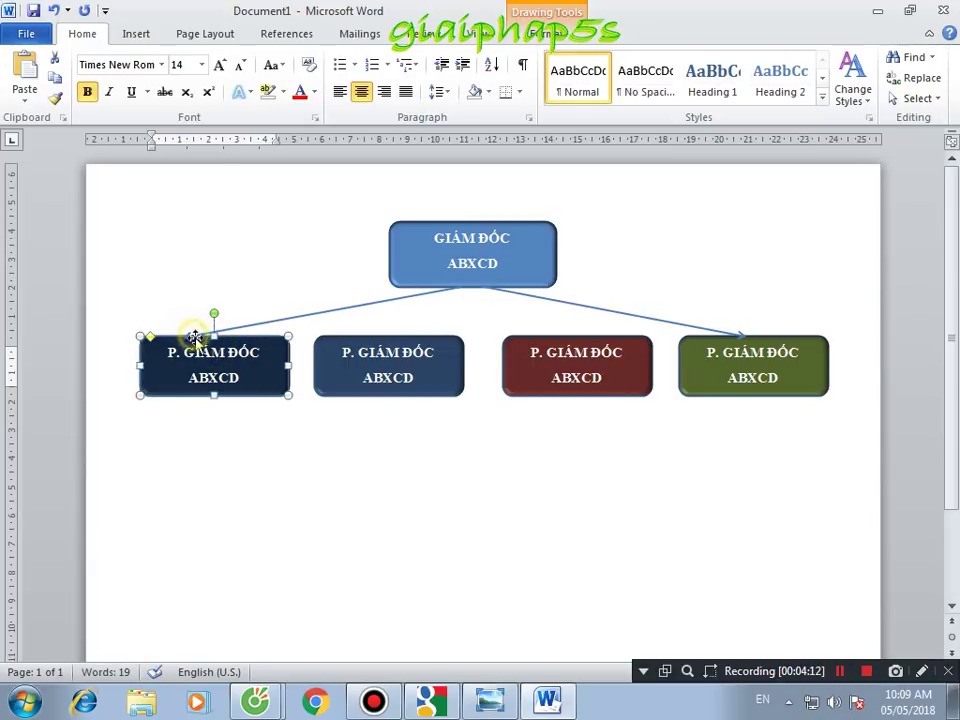
- Copy connectors onto the two middle deputy boxes, then compare with the reference chart
{"action": "left_click", "coordinate": [466, 338]}
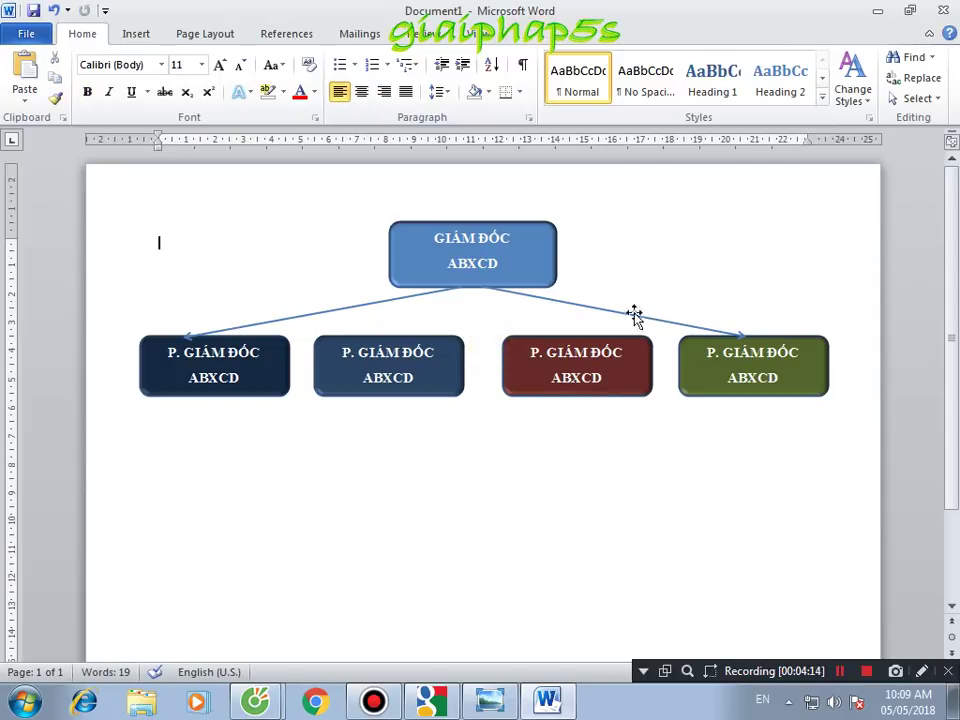
{"action": "left_click", "coordinate": [374, 304]}
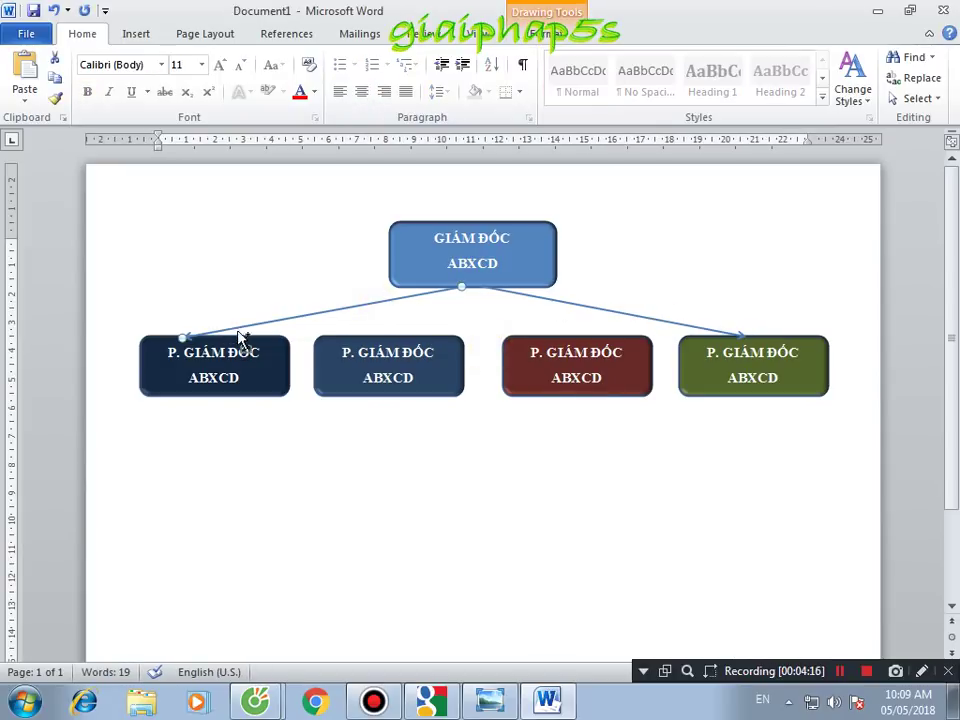
{"action": "mouse_move", "coordinate": [249, 325]}
{"action": "left_mouse_down"}
{"action": "mouse_move", "coordinate": [258, 397]}
{"action": "mouse_move", "coordinate": [487, 378]}
{"action": "left_mouse_up"}
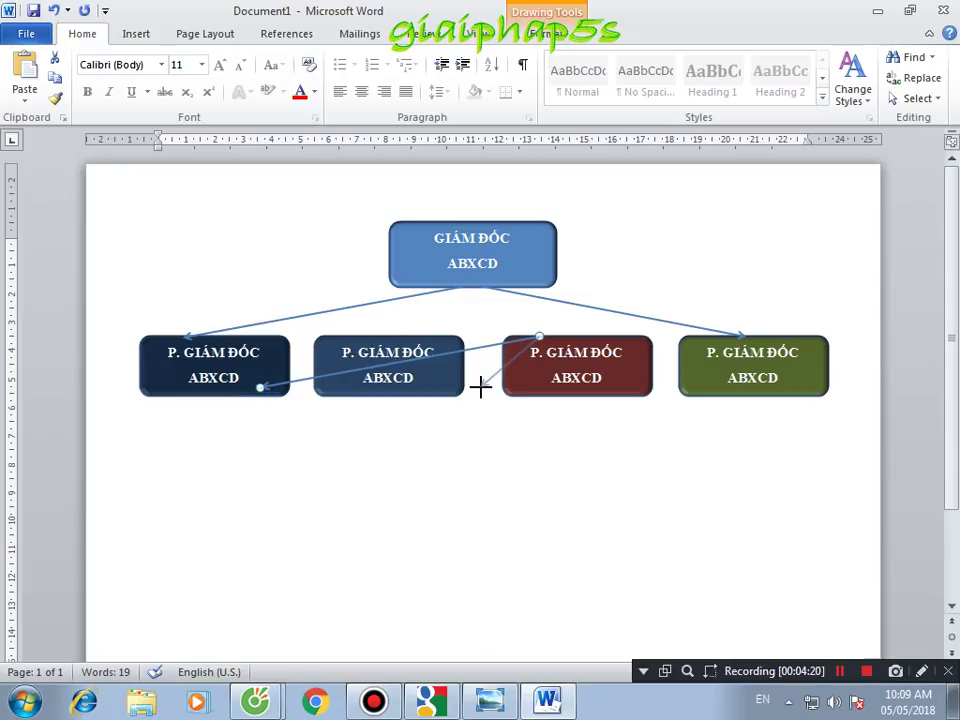
{"action": "mouse_move", "coordinate": [502, 356]}
{"action": "left_mouse_down"}
{"action": "mouse_move", "coordinate": [432, 310]}
{"action": "mouse_move", "coordinate": [580, 357]}
{"action": "mouse_move", "coordinate": [575, 337]}
{"action": "mouse_move", "coordinate": [512, 311]}
{"action": "mouse_move", "coordinate": [552, 340]}
{"action": "left_mouse_up"}
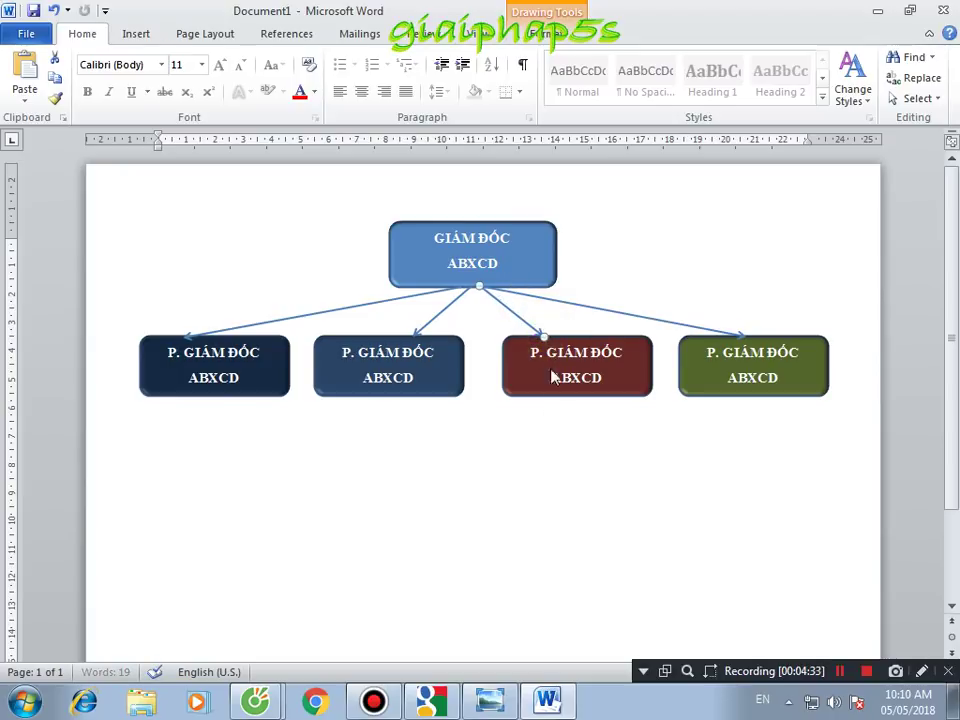
{"action": "left_click", "coordinate": [545, 428]}
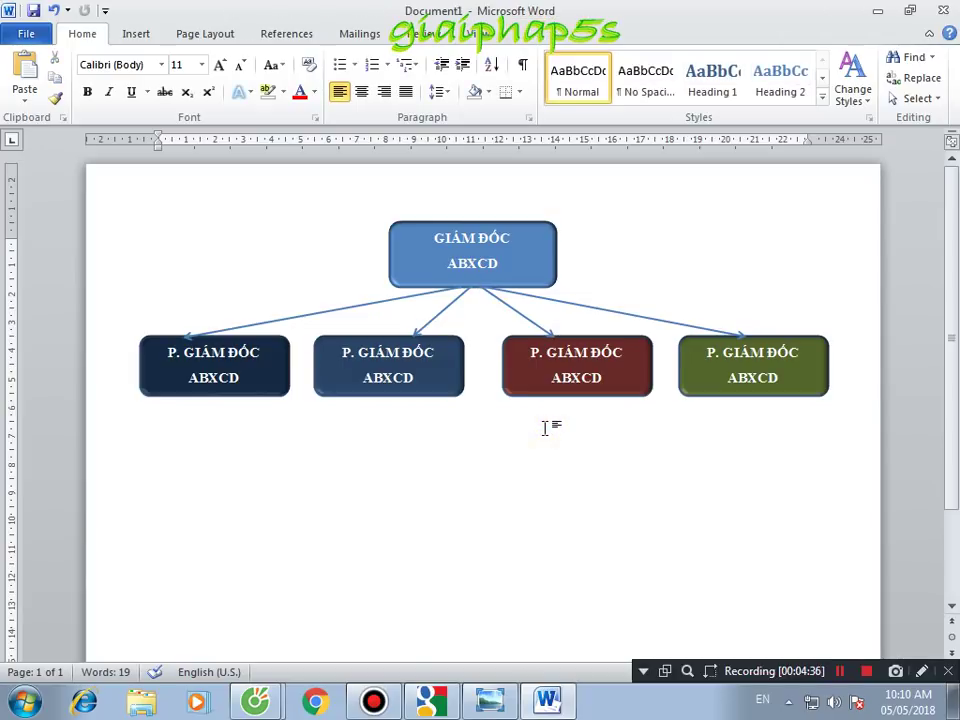
{"action": "left_click", "coordinate": [489, 700]}
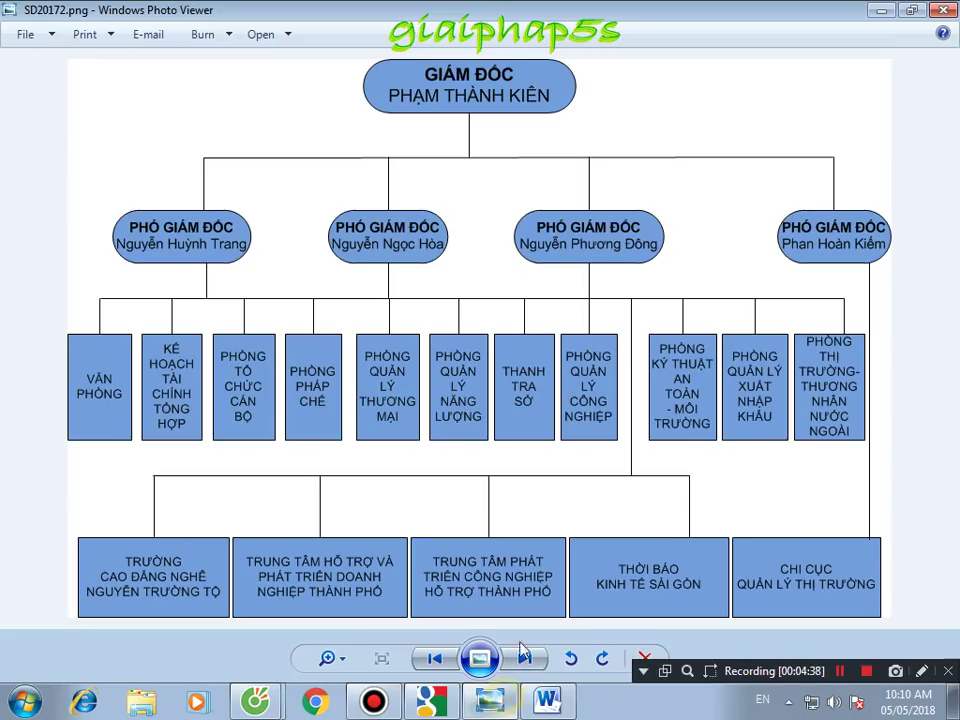
{"action": "left_click", "coordinate": [489, 700]}
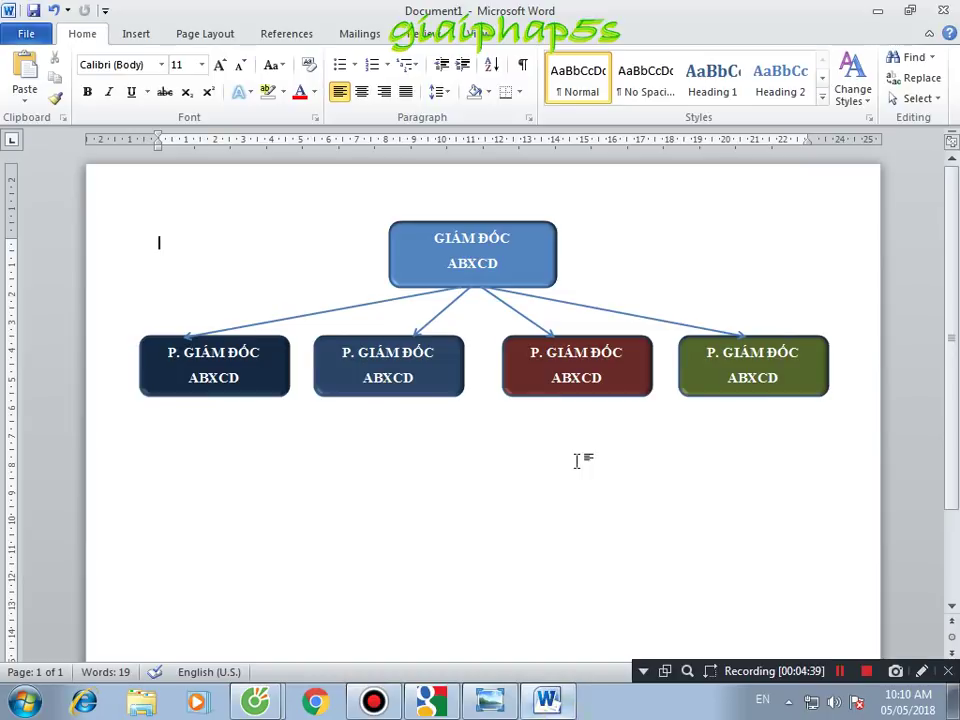
- Delete the four arrow connectors running to the deputy boxes
{"action": "left_click", "coordinate": [544, 325]}
{"action": "key", "text": "Delete"}
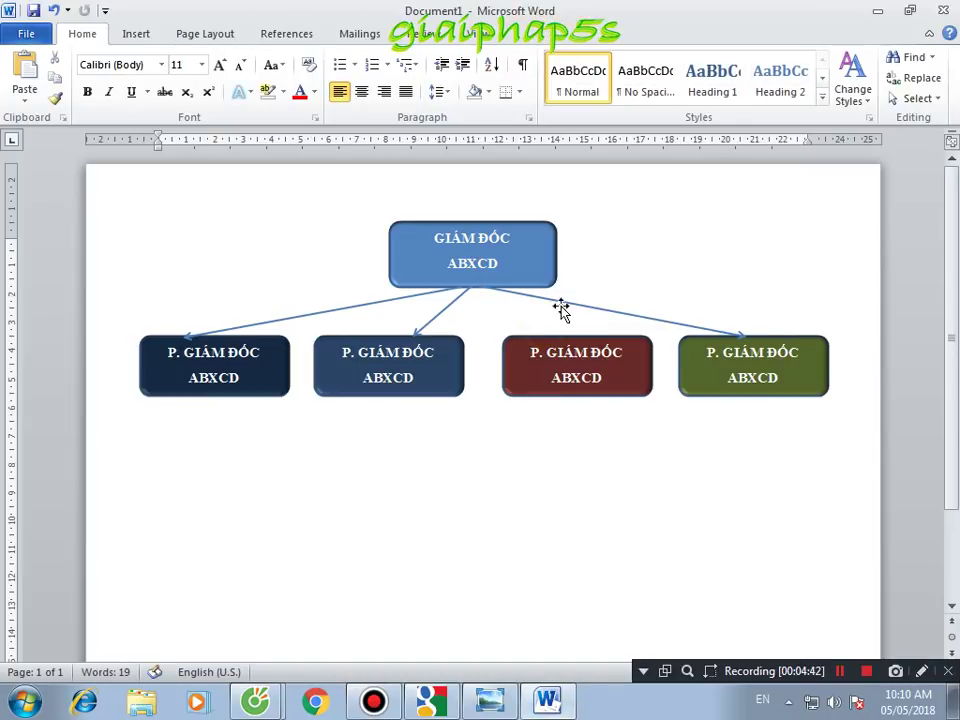
{"action": "left_click", "coordinate": [560, 304]}
{"action": "key", "text": "Delete"}
{"action": "left_click", "coordinate": [439, 311]}
{"action": "key", "text": "Delete"}
{"action": "left_click", "coordinate": [377, 302]}
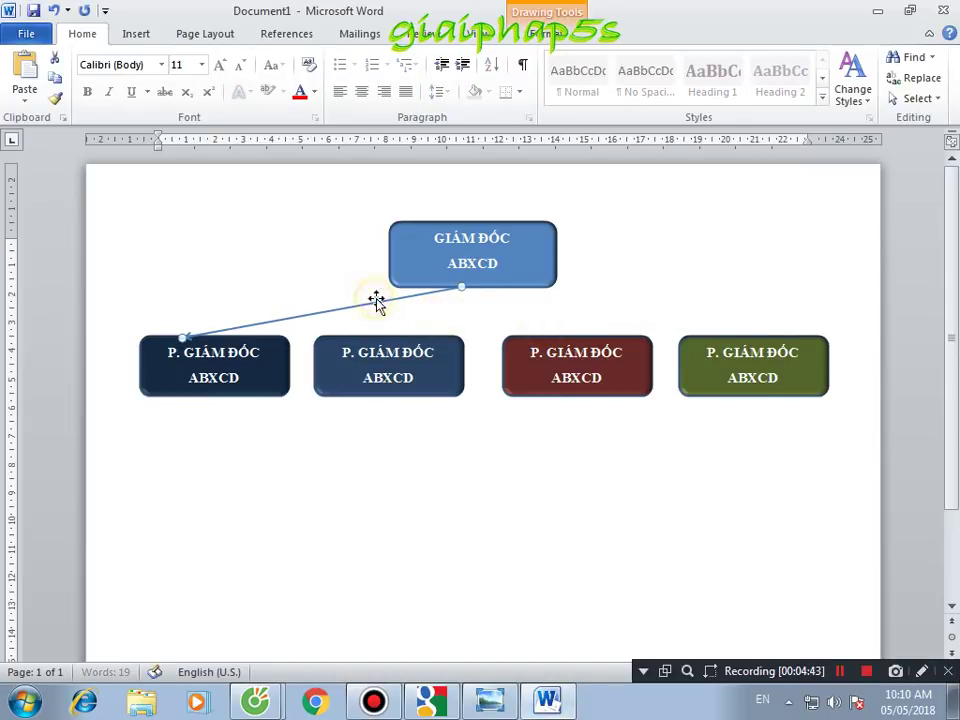
{"action": "key", "text": "Delete"}
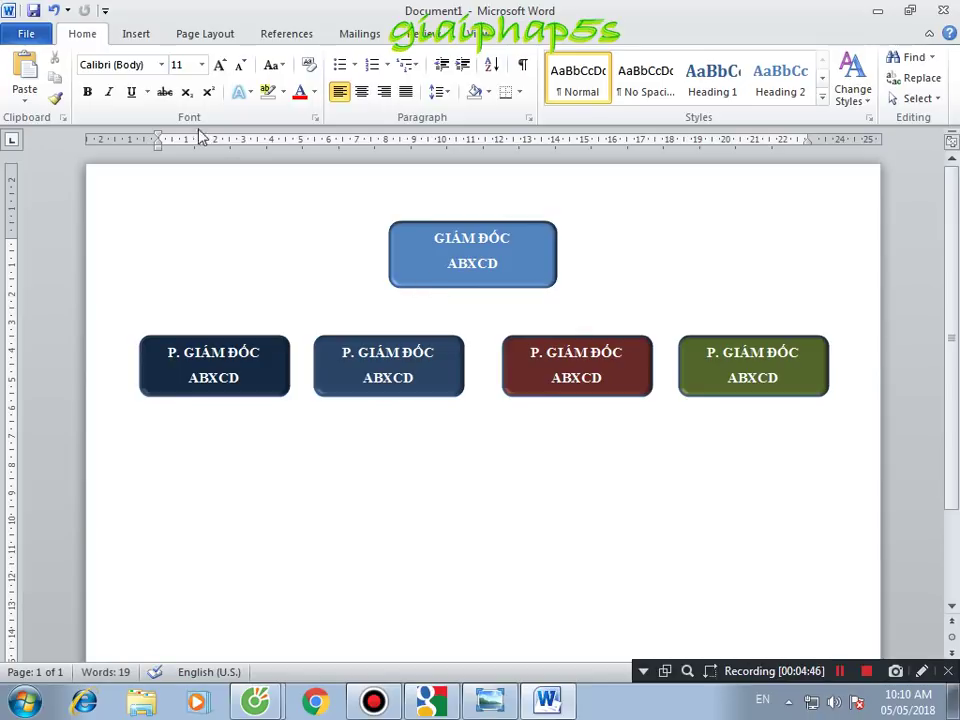
- Draw a straight horizontal line spanning above the four deputy boxes
{"action": "left_click", "coordinate": [137, 34]}
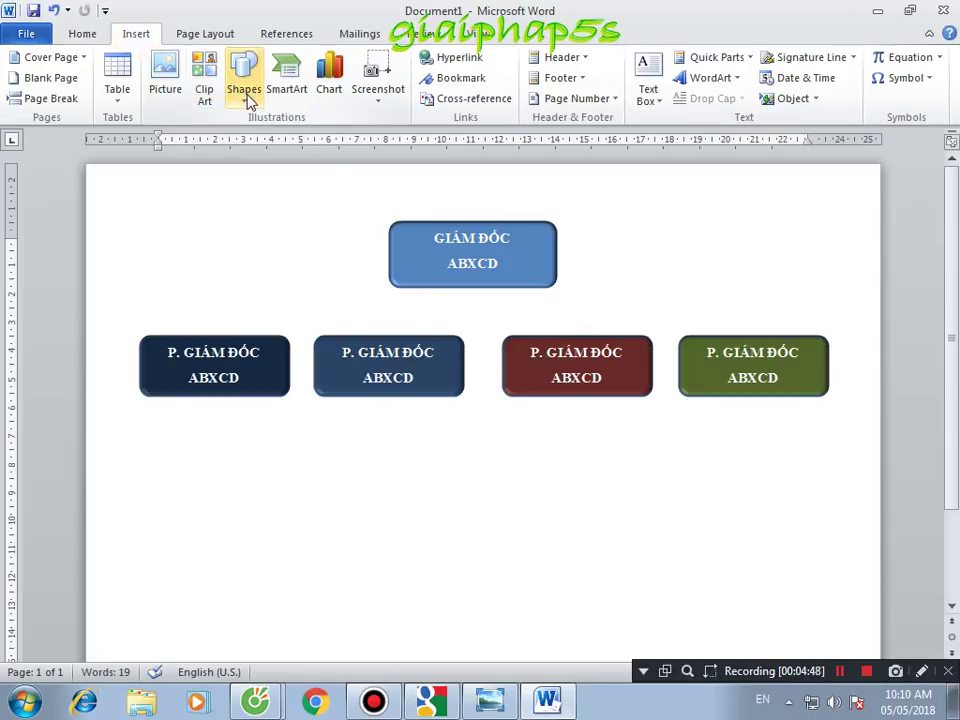
{"action": "left_click", "coordinate": [246, 97]}
{"action": "left_click", "coordinate": [253, 134]}
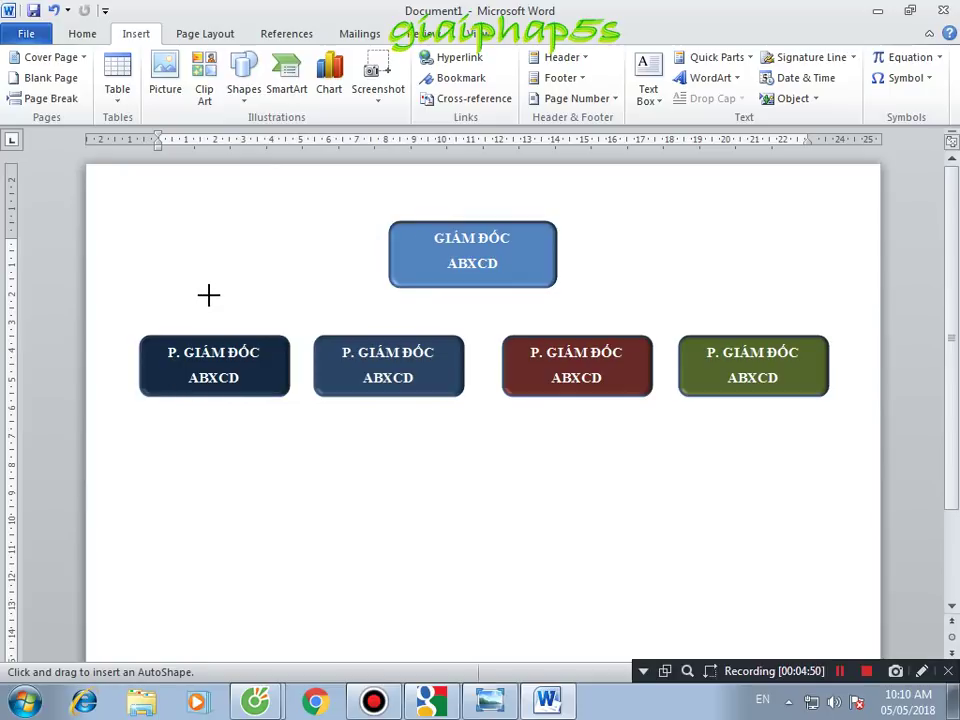
{"action": "left_click_drag", "start_coordinate": [192, 297], "coordinate": [751, 296]}
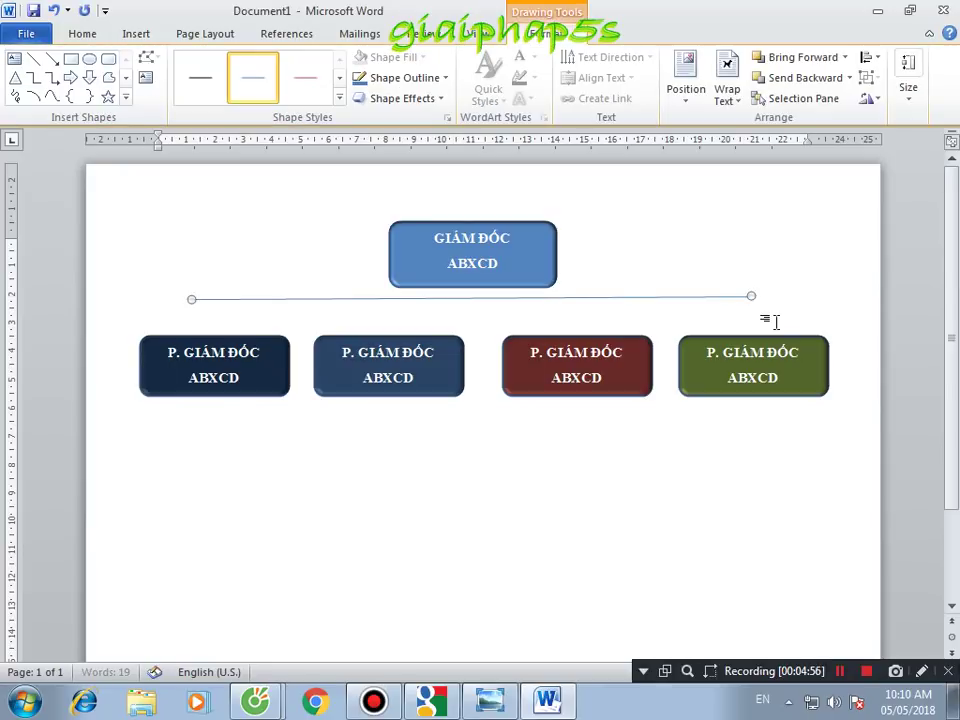
{"action": "key", "text": "Down"}
{"action": "key", "text": "Down"}
{"action": "key", "text": "Down"}
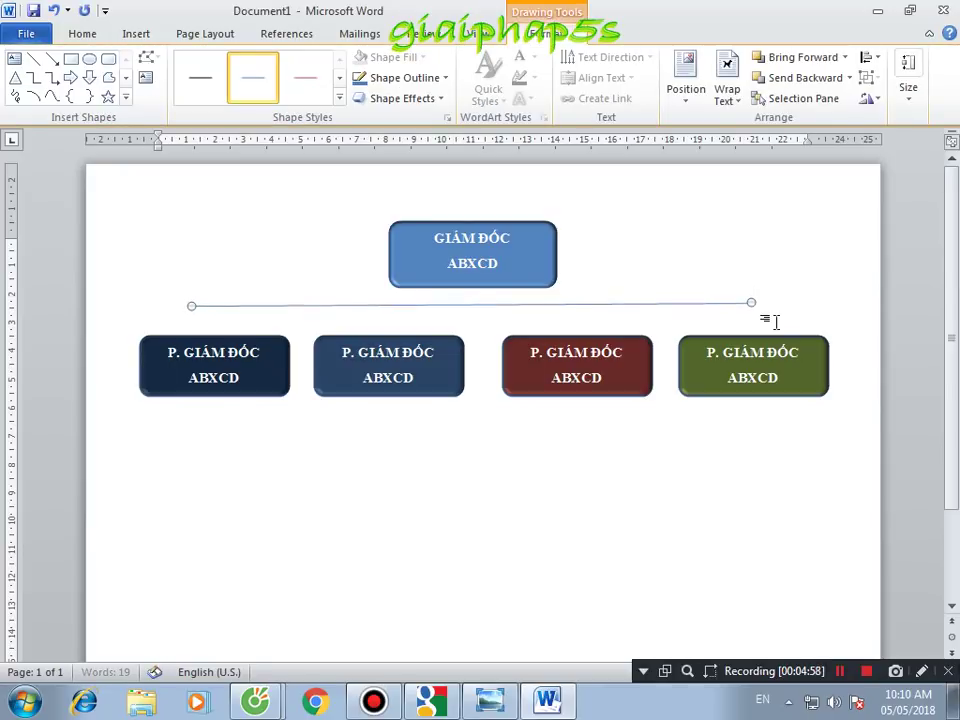
{"action": "key", "text": "Down"}
{"action": "key", "text": "Down"}
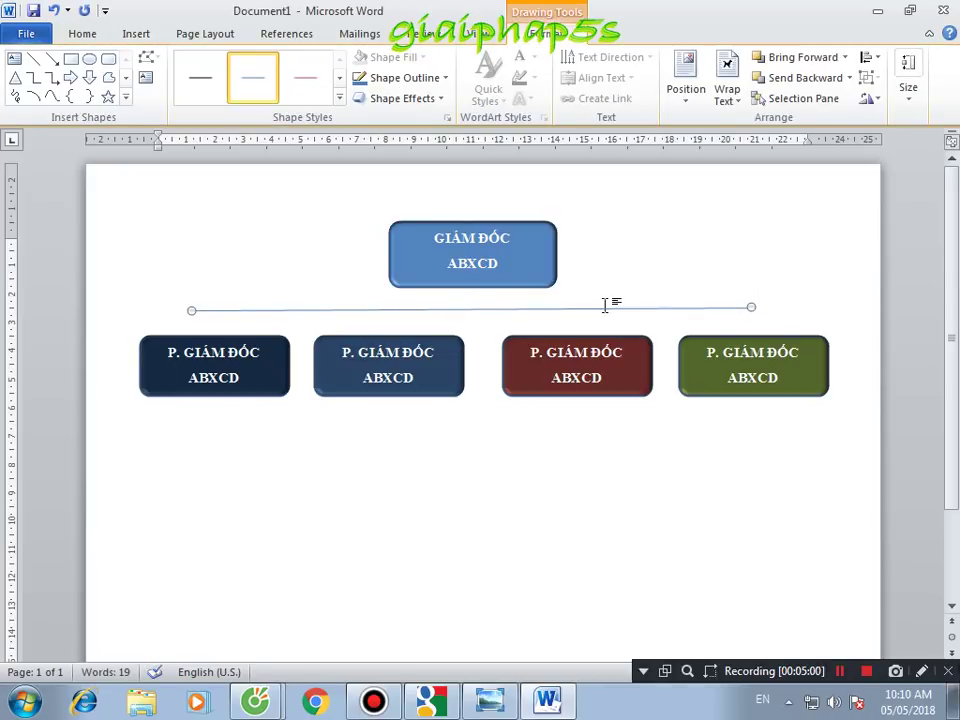
- Raise the horizontal line's width to 2 pt
{"action": "right_click", "coordinate": [616, 316]}
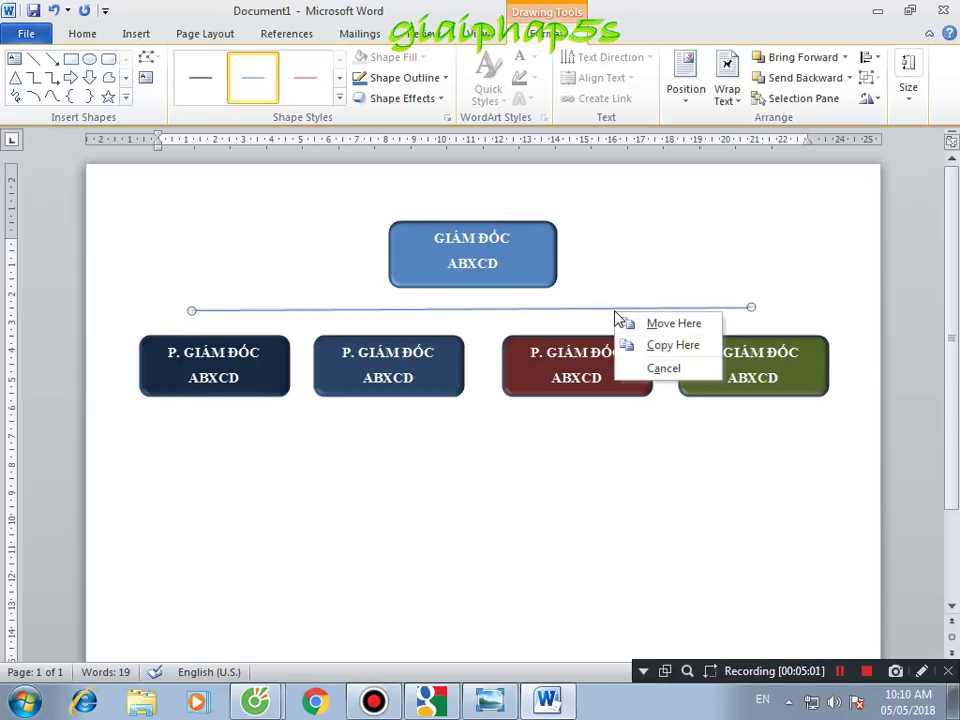
{"action": "left_click", "coordinate": [606, 304]}
{"action": "right_click", "coordinate": [606, 310]}
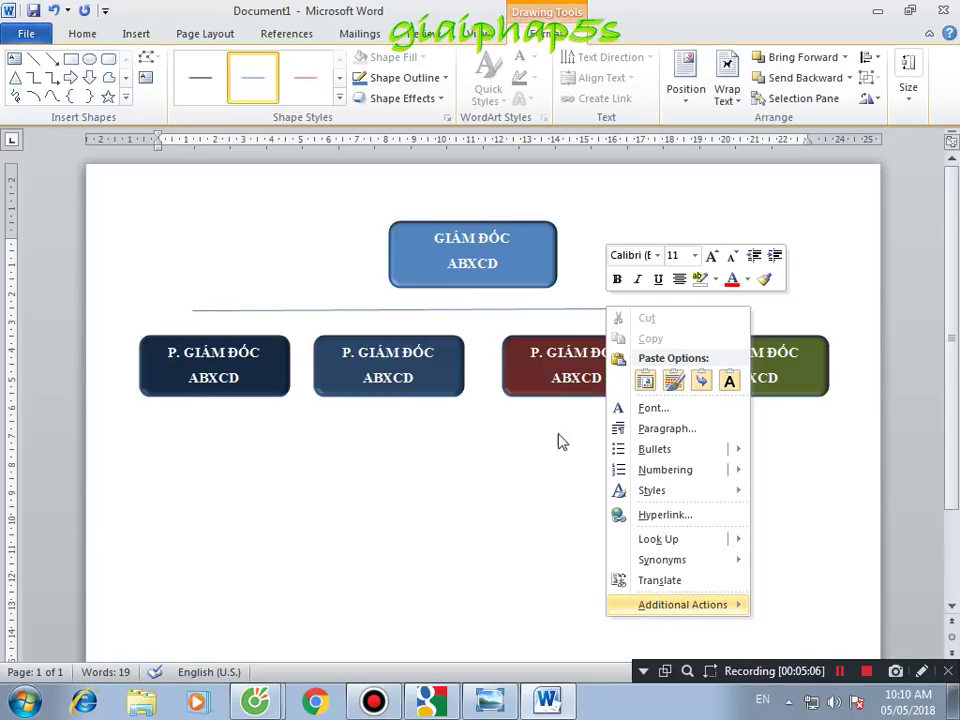
{"action": "left_click", "coordinate": [582, 314]}
{"action": "right_click", "coordinate": [582, 310]}
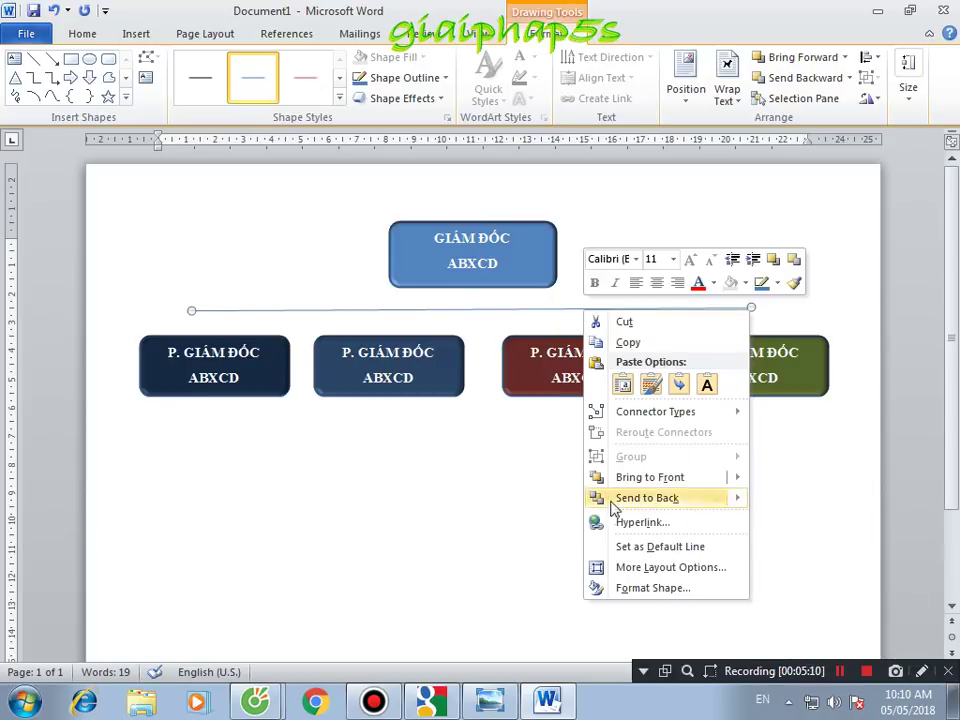
{"action": "left_click", "coordinate": [635, 590]}
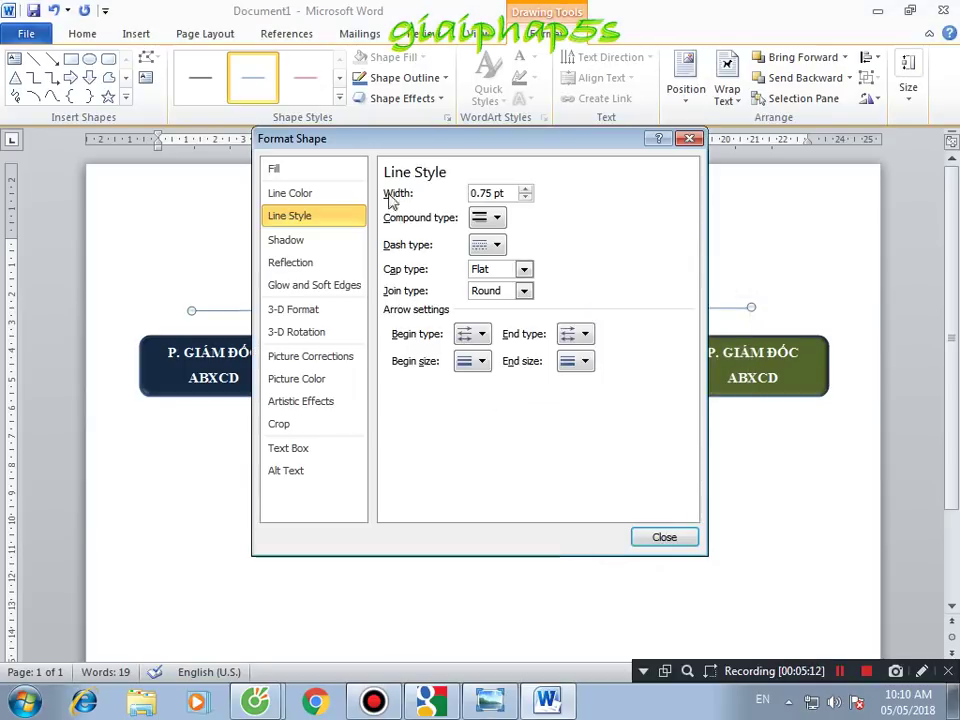
{"action": "left_click", "coordinate": [525, 189]}
{"action": "left_click", "coordinate": [525, 189]}
{"action": "left_click", "coordinate": [525, 189]}
{"action": "left_click", "coordinate": [525, 189]}
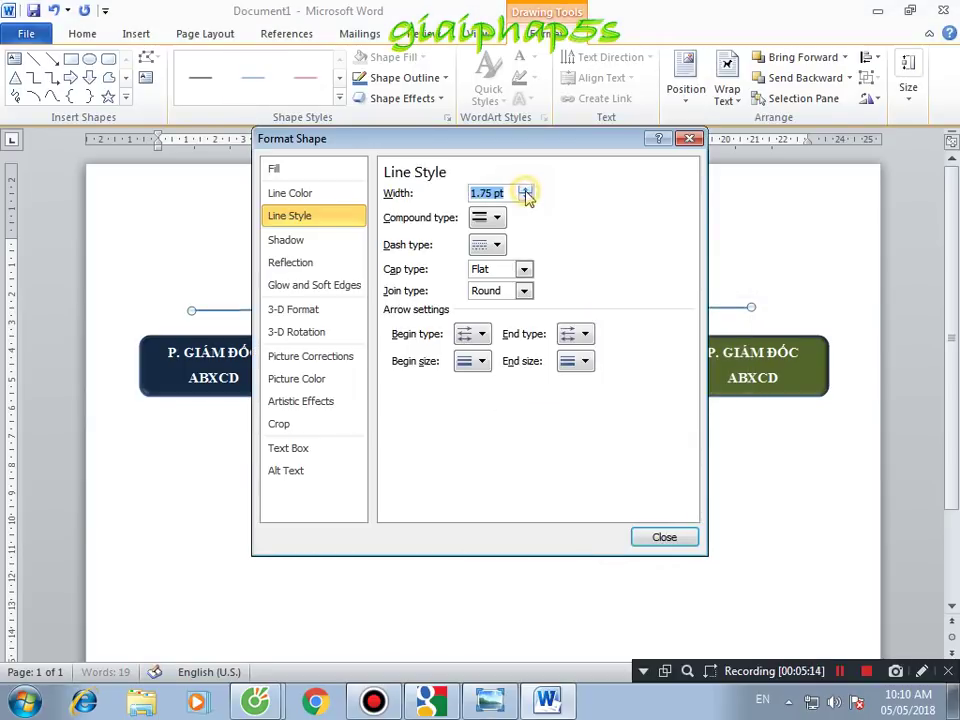
{"action": "left_click", "coordinate": [525, 189]}
{"action": "left_click", "coordinate": [677, 543]}
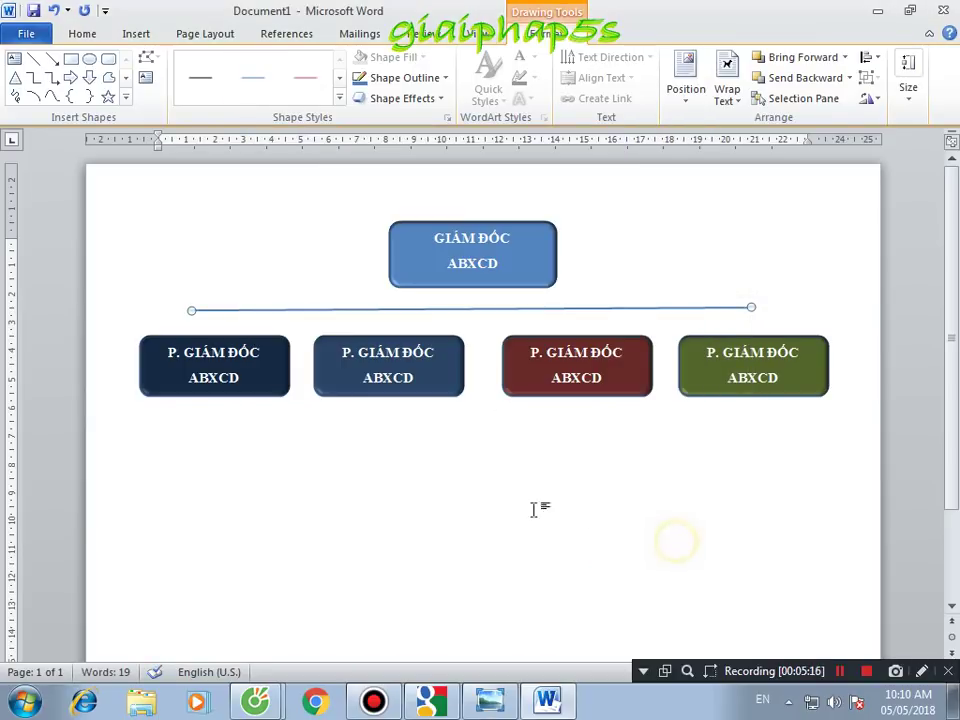
{"action": "left_click", "coordinate": [508, 504]}
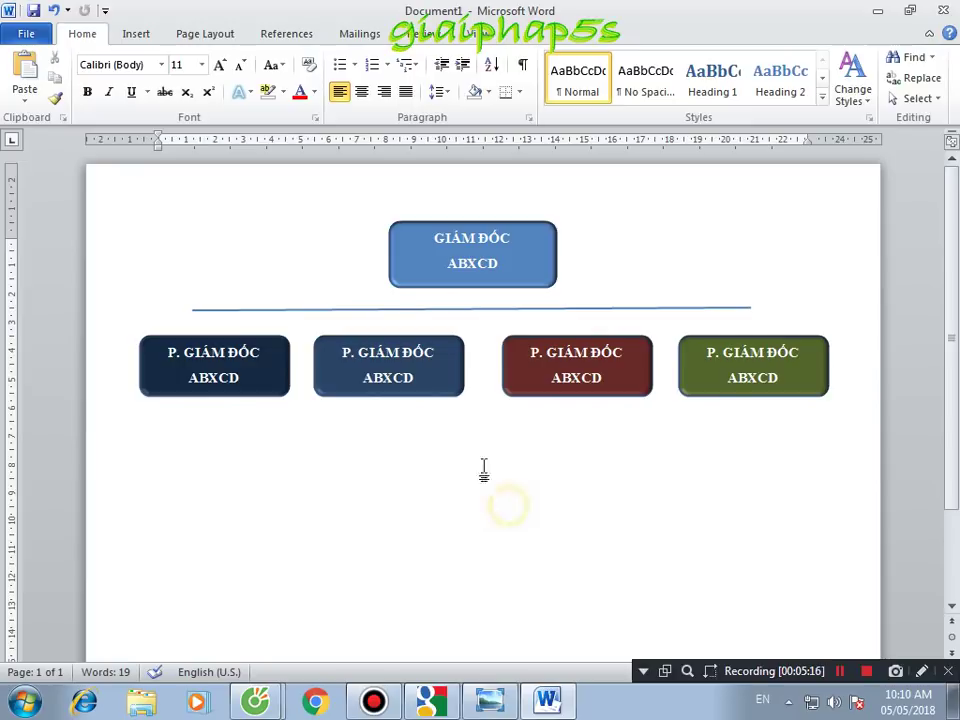
- Draw a short arrow from the horizontal line down to the first deputy box
{"action": "left_click", "coordinate": [135, 34]}
{"action": "left_click", "coordinate": [241, 88]}
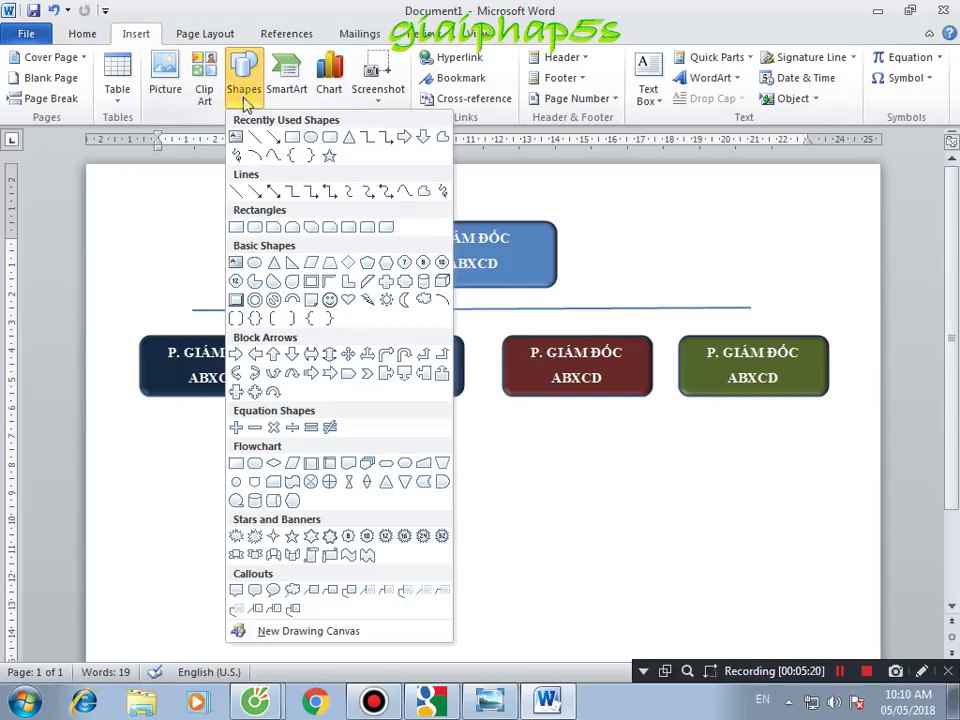
{"action": "left_click", "coordinate": [258, 137]}
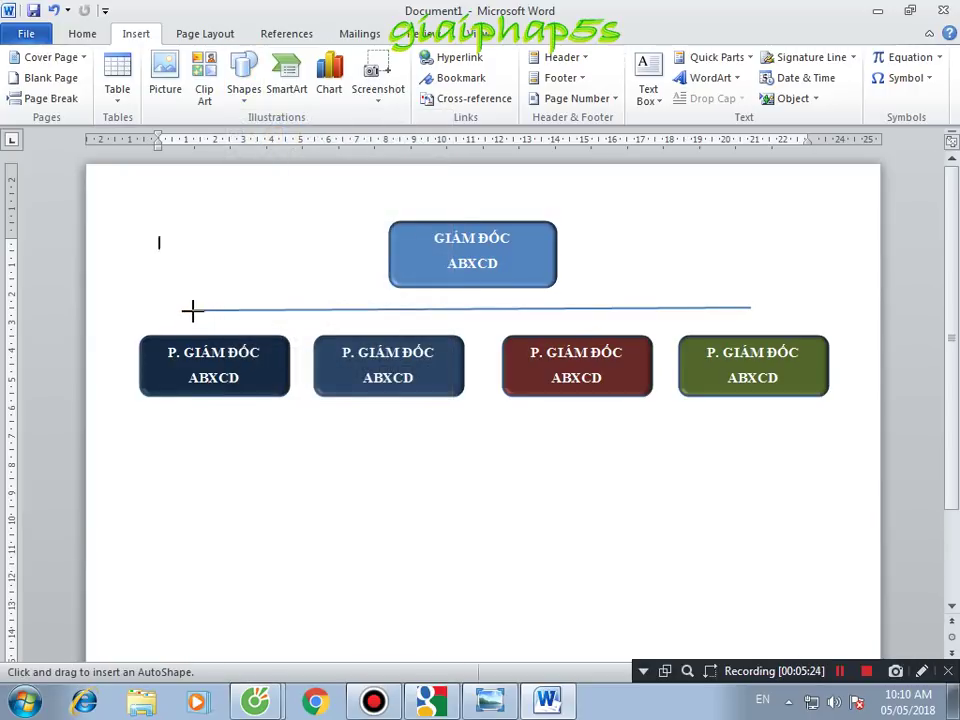
{"action": "left_click_drag", "start_coordinate": [192, 310], "coordinate": [190, 338]}
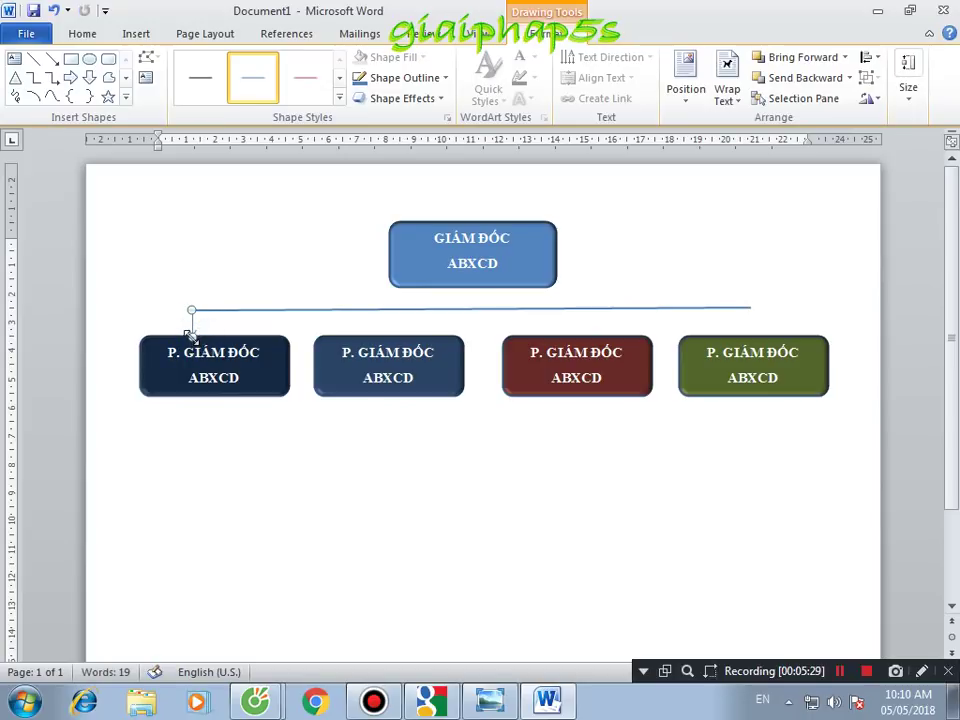
- Set the new arrow's line width to 2 pt in Format Shape
{"action": "right_click", "coordinate": [190, 334]}
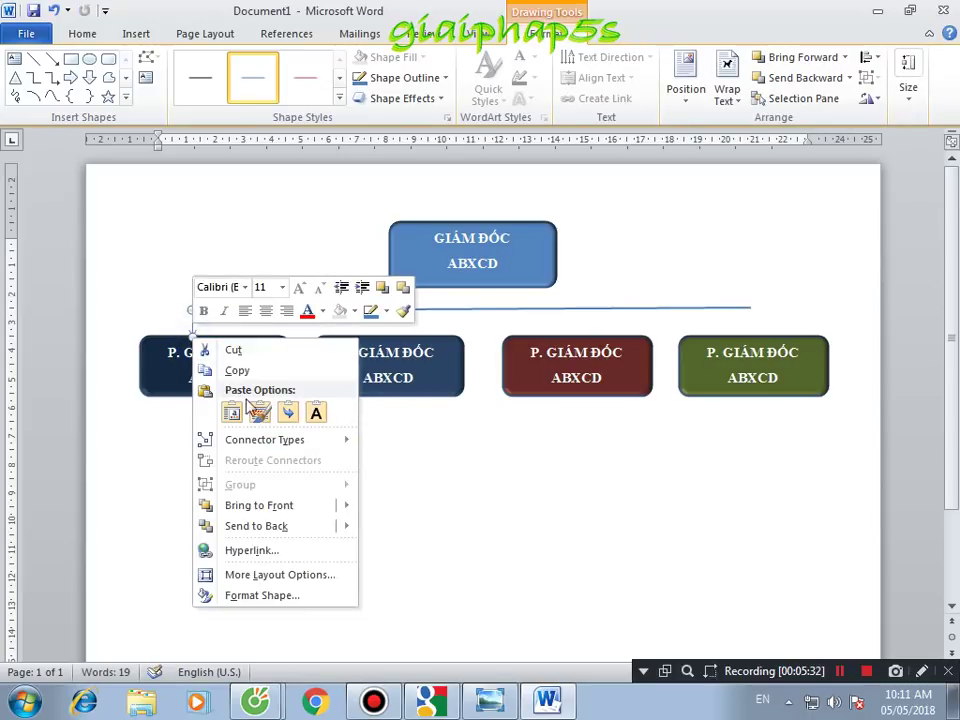
{"action": "left_click", "coordinate": [250, 592]}
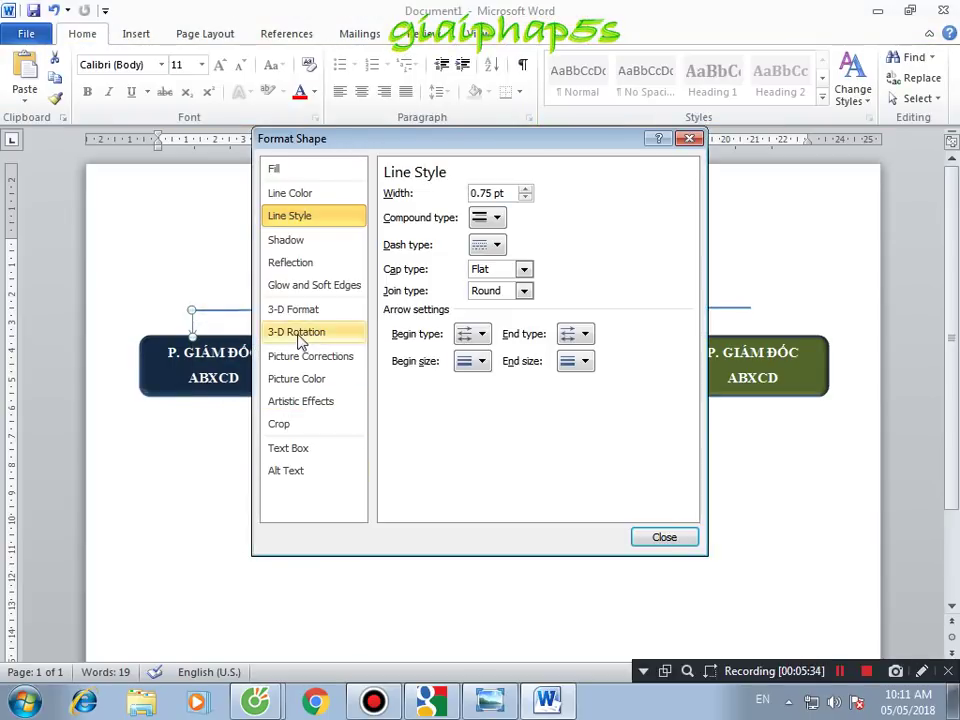
{"action": "left_click", "coordinate": [525, 189]}
{"action": "left_click", "coordinate": [525, 189]}
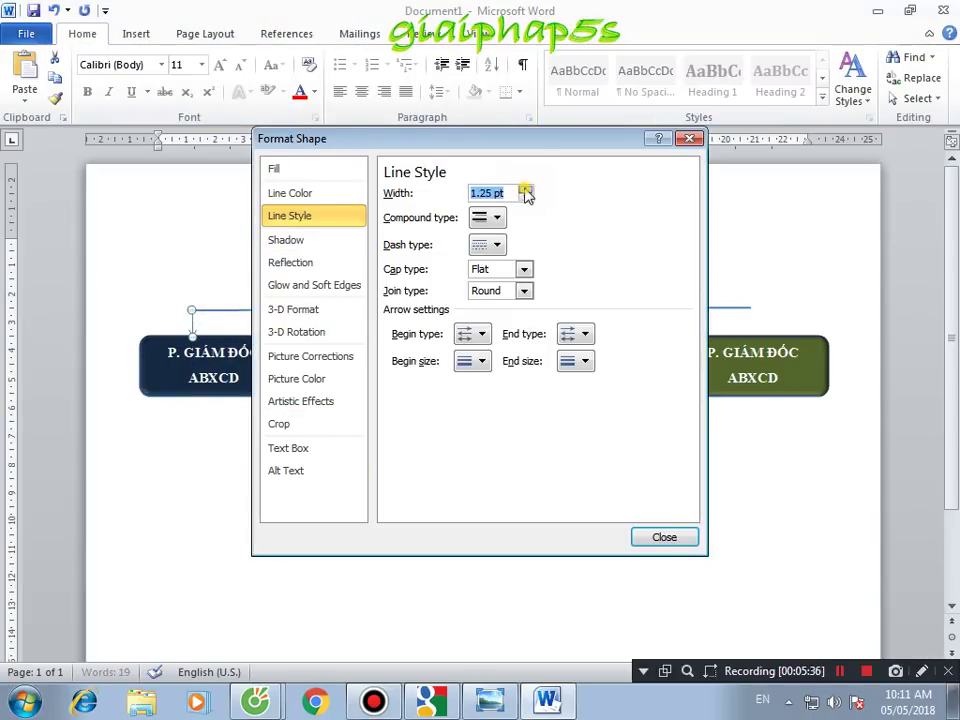
{"action": "left_click", "coordinate": [525, 189]}
{"action": "left_click", "coordinate": [525, 189]}
{"action": "left_click", "coordinate": [525, 189]}
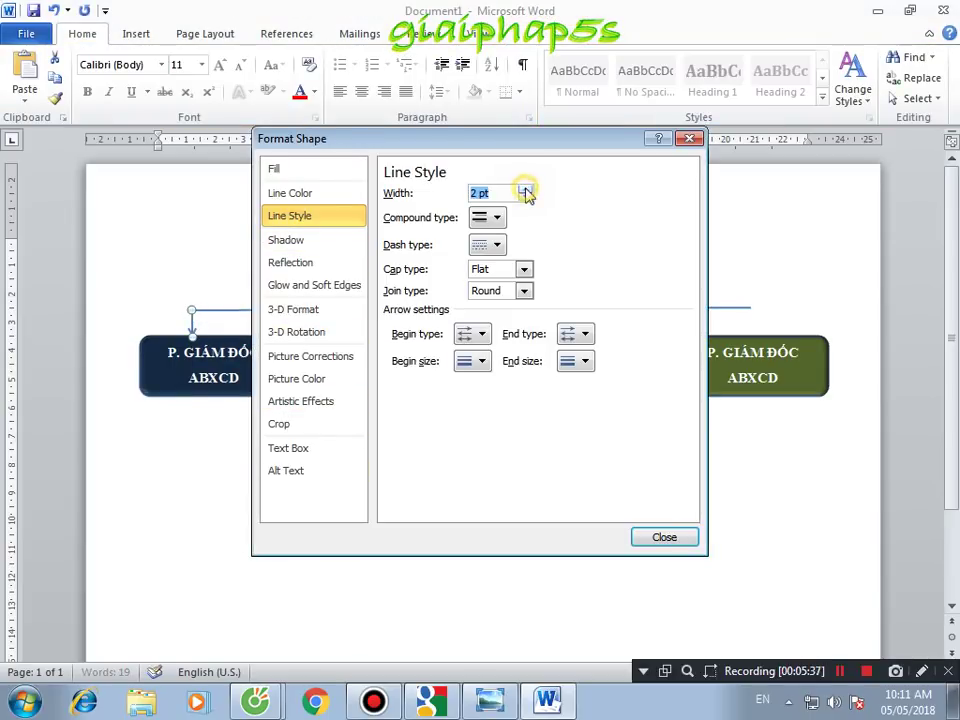
{"action": "left_click", "coordinate": [664, 538]}
{"action": "left_click", "coordinate": [253, 432]}
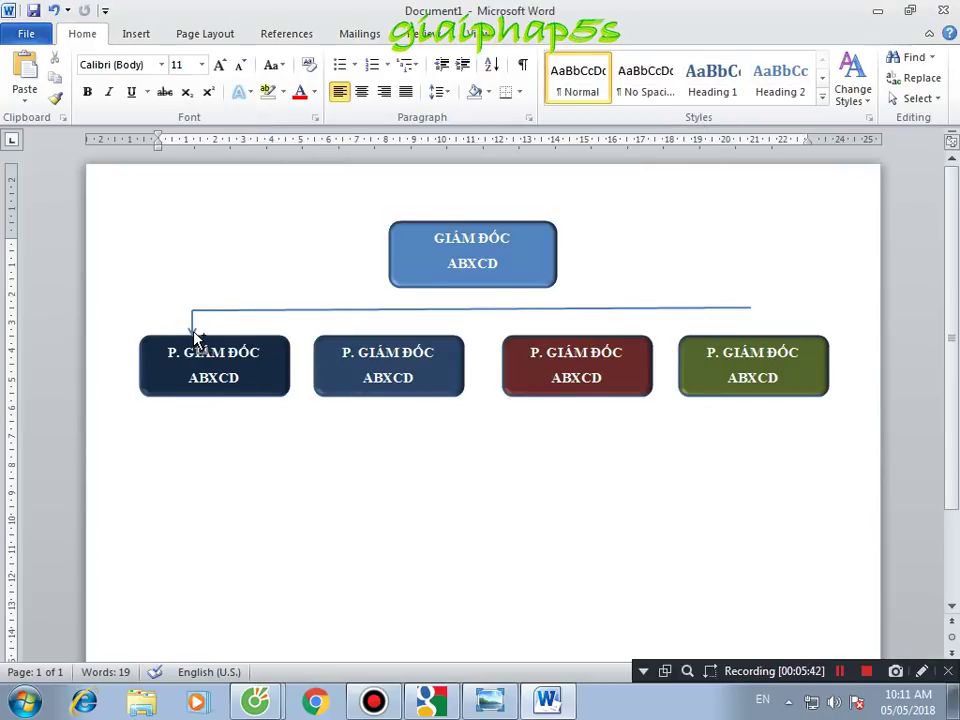
- Copy the arrow above the second and third deputy boxes, then select the arrow under the director box
{"action": "left_click_drag", "start_coordinate": [193, 334], "coordinate": [378, 330]}
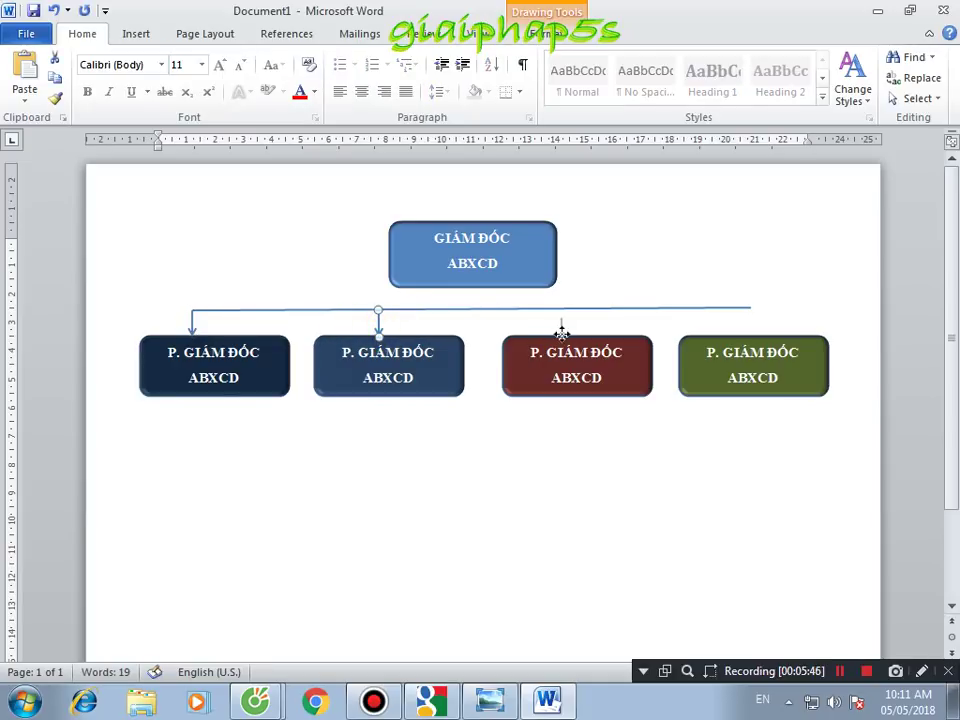
{"action": "mouse_move", "coordinate": [562, 325]}
{"action": "left_mouse_down"}
{"action": "mouse_move", "coordinate": [564, 333]}
{"action": "mouse_move", "coordinate": [759, 325]}
{"action": "left_mouse_up"}
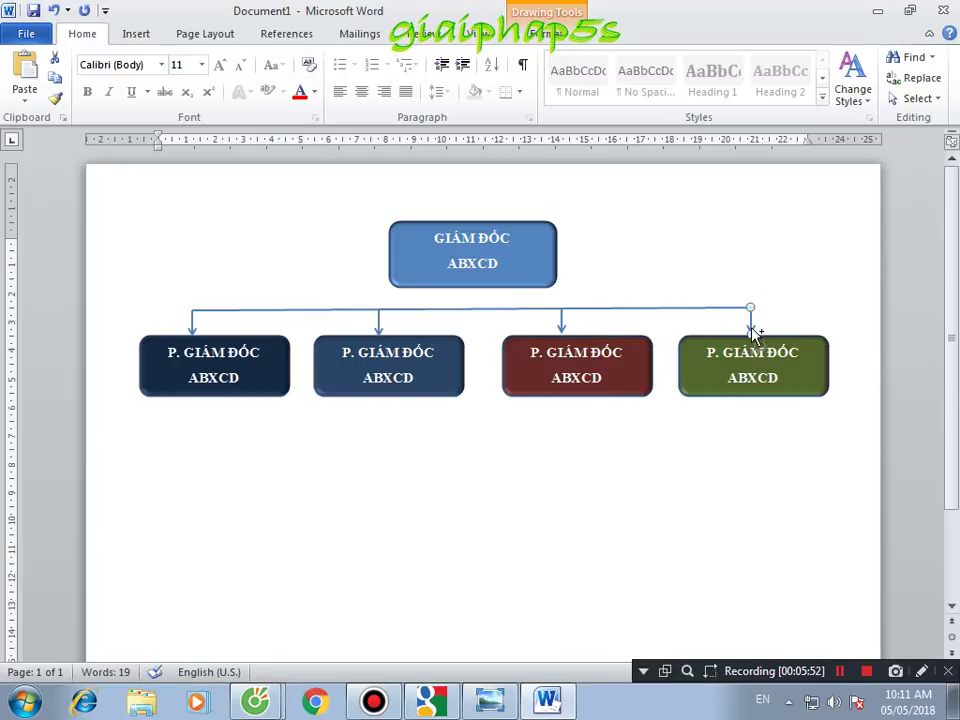
{"action": "left_click", "coordinate": [468, 308]}
{"action": "left_click", "coordinate": [483, 505]}
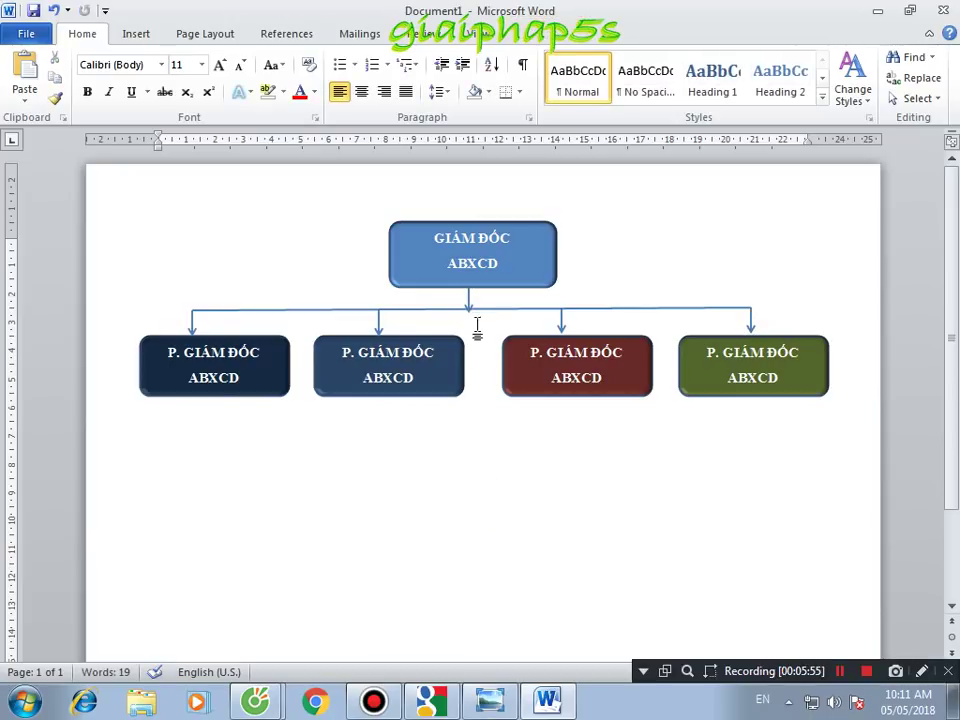
{"action": "left_click", "coordinate": [466, 300]}
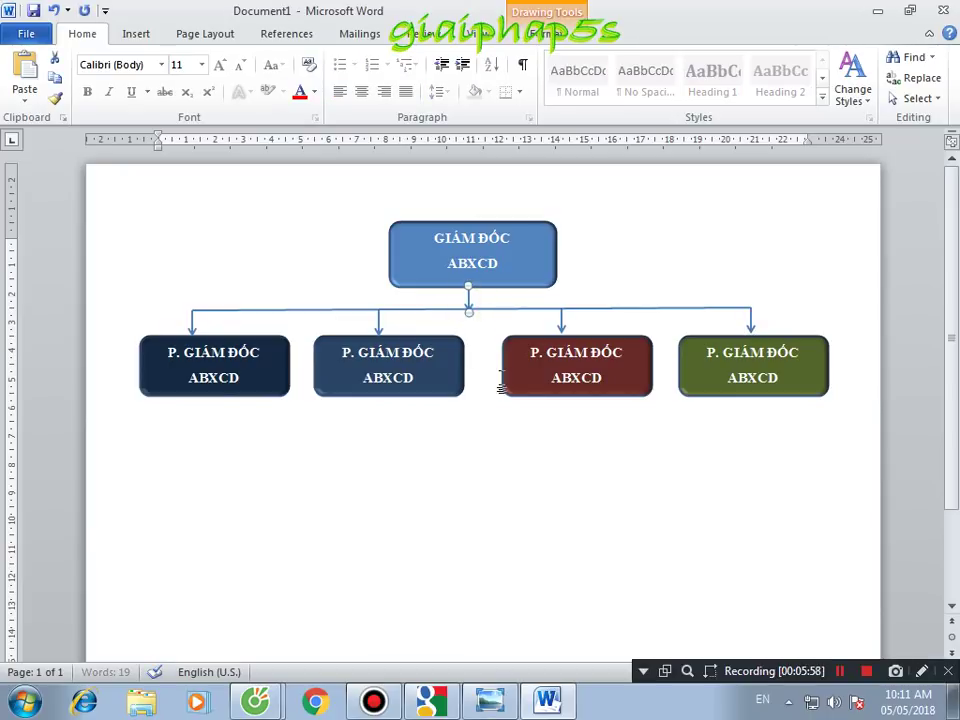
{"action": "left_click", "coordinate": [515, 443]}
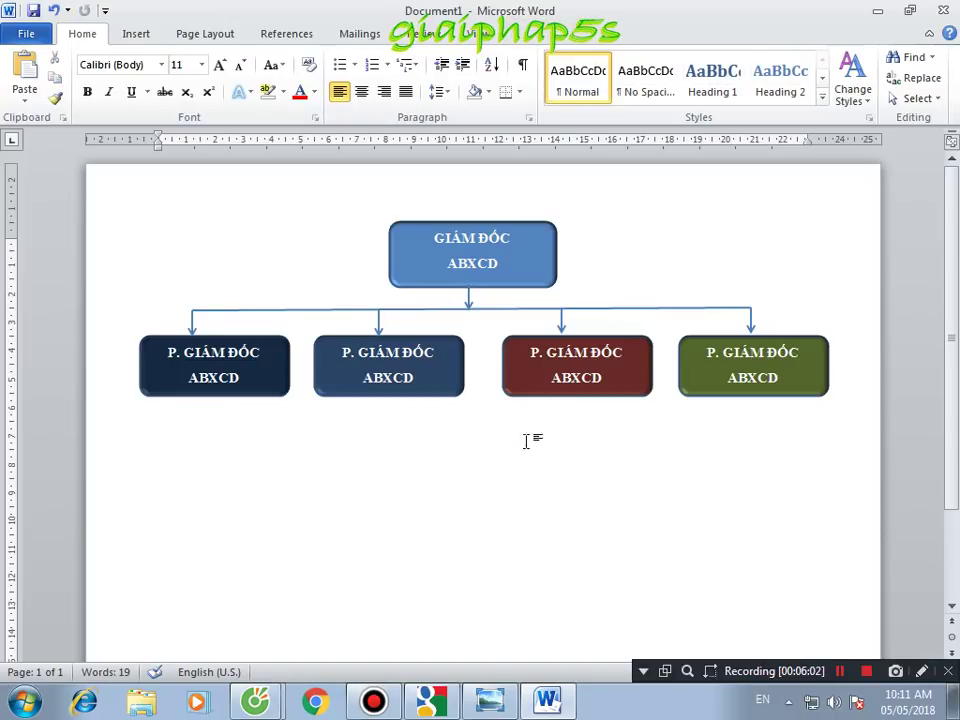
{"action": "left_click", "coordinate": [489, 703]}
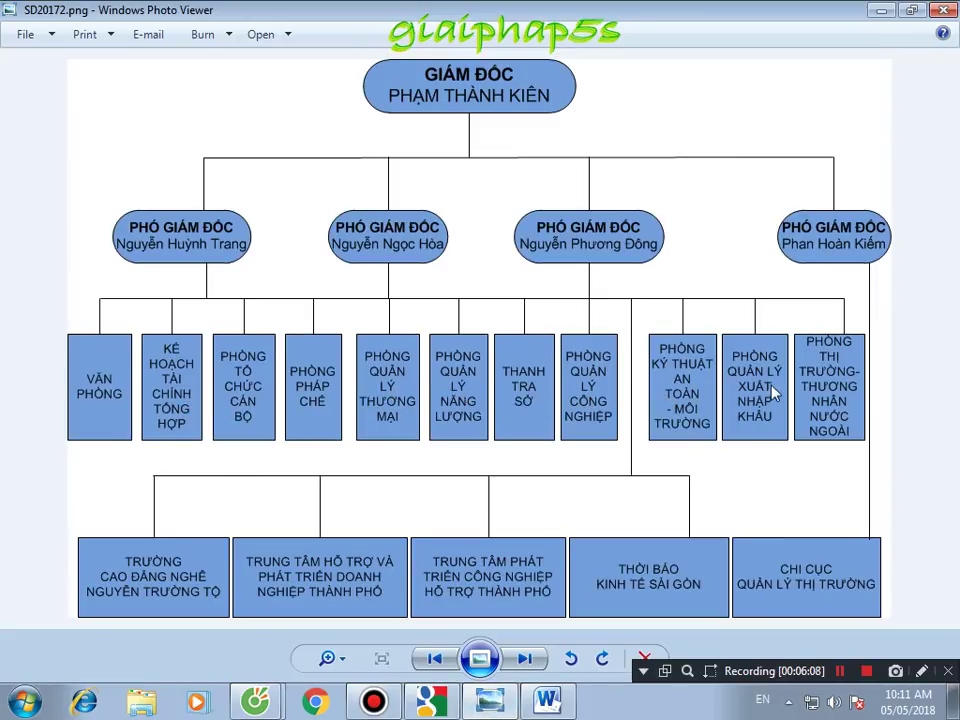
{"action": "left_click", "coordinate": [548, 703]}
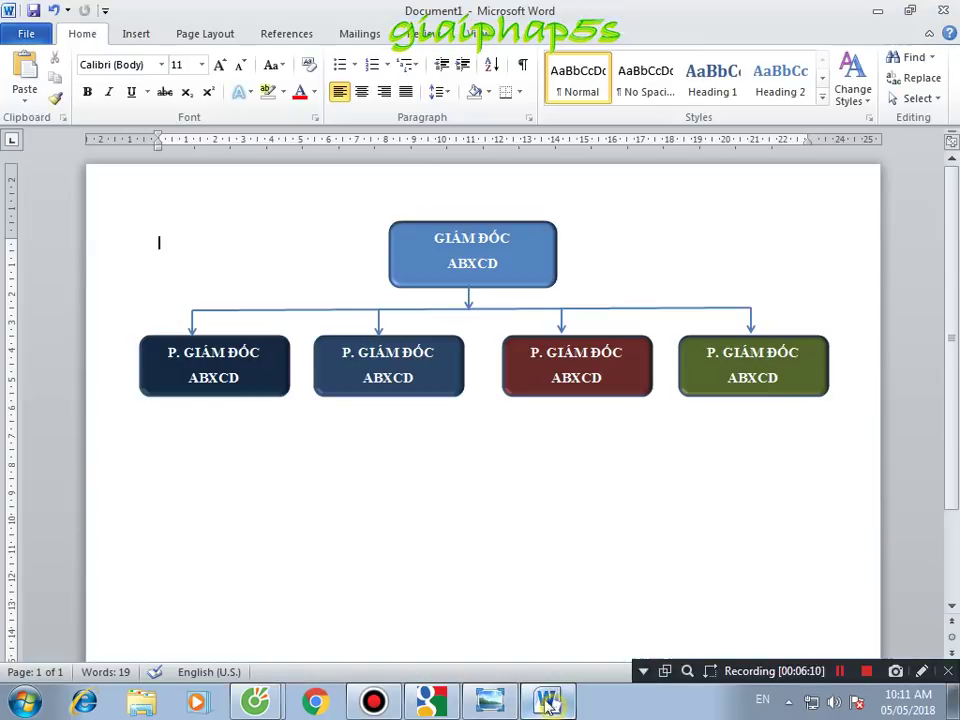
- Draw a tall rectangle below the first deputy box
{"action": "left_click", "coordinate": [136, 34]}
{"action": "left_click", "coordinate": [240, 100]}
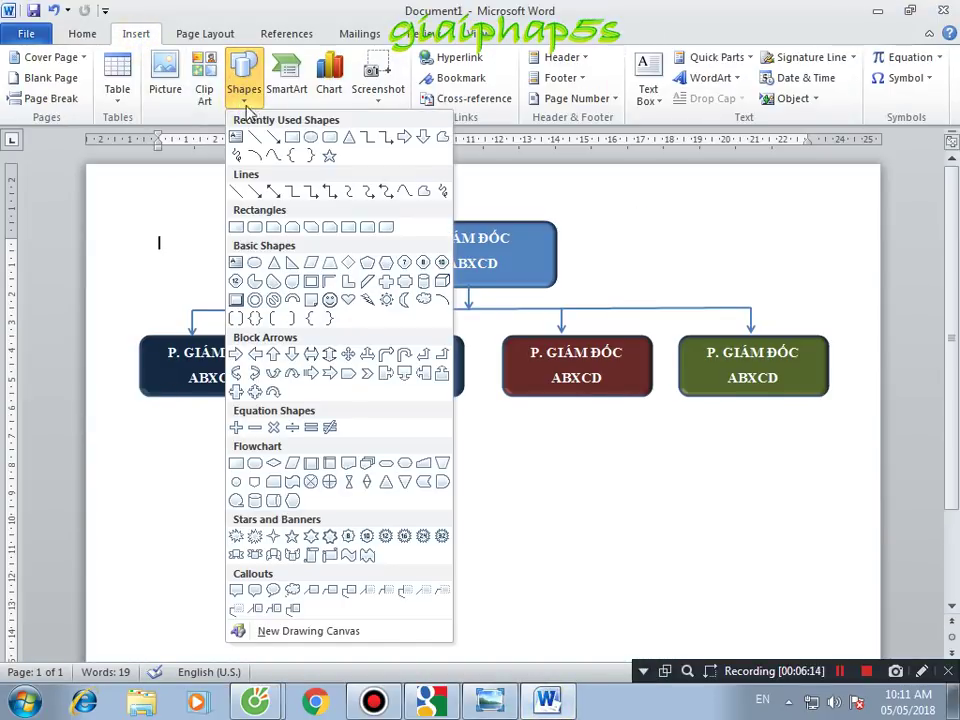
{"action": "left_click", "coordinate": [295, 140]}
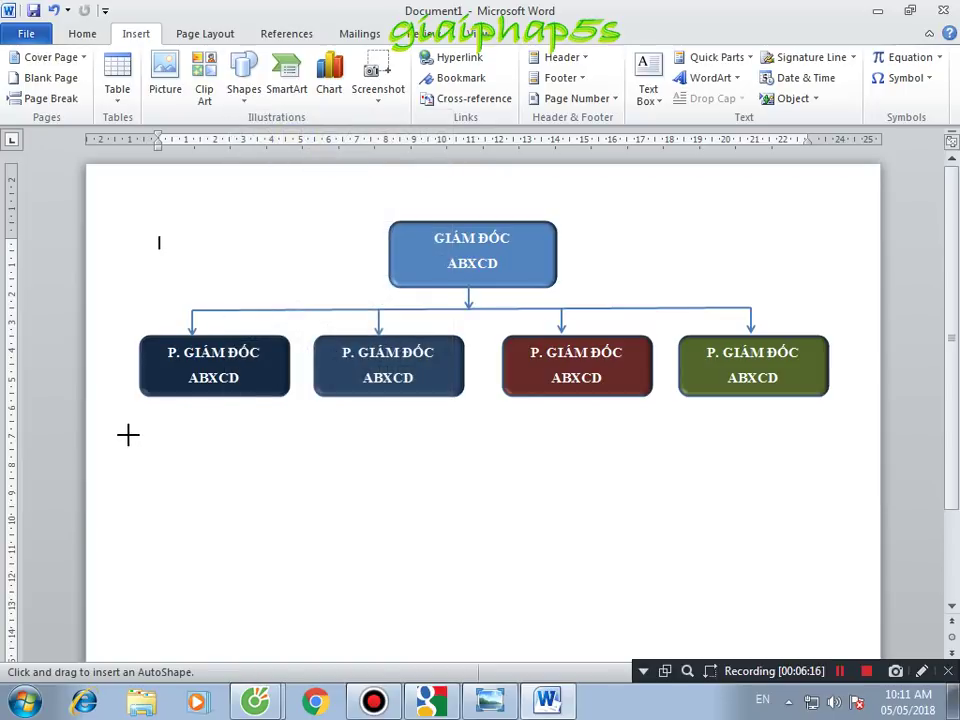
{"action": "left_click_drag", "start_coordinate": [127, 434], "coordinate": [180, 554]}
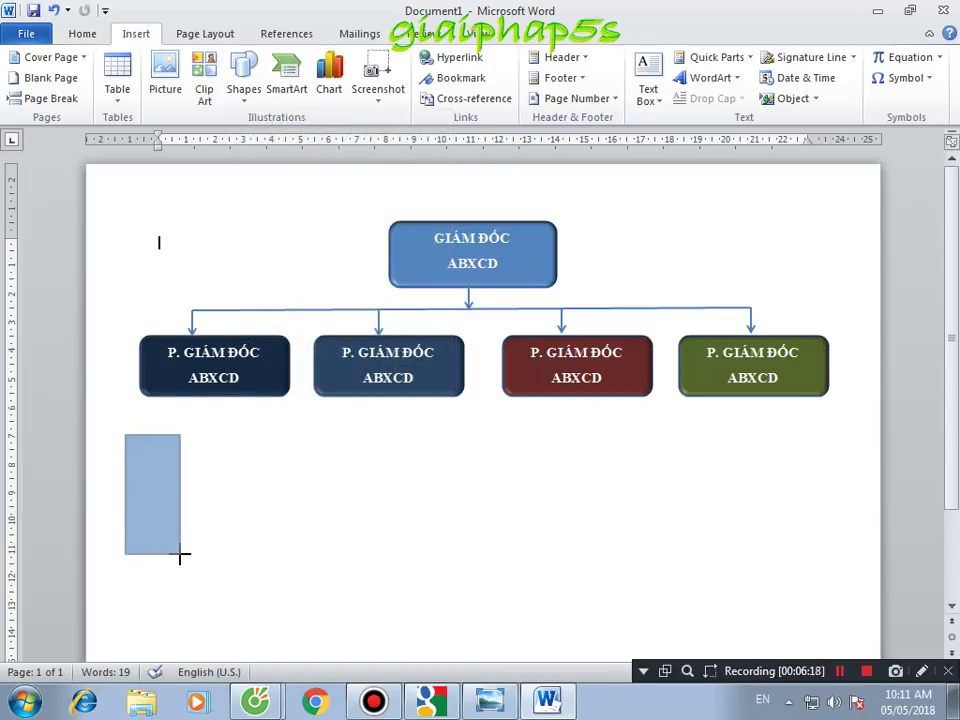
- Give the rectangle a raised Top bevel in 3-D Format
{"action": "right_click", "coordinate": [164, 436]}
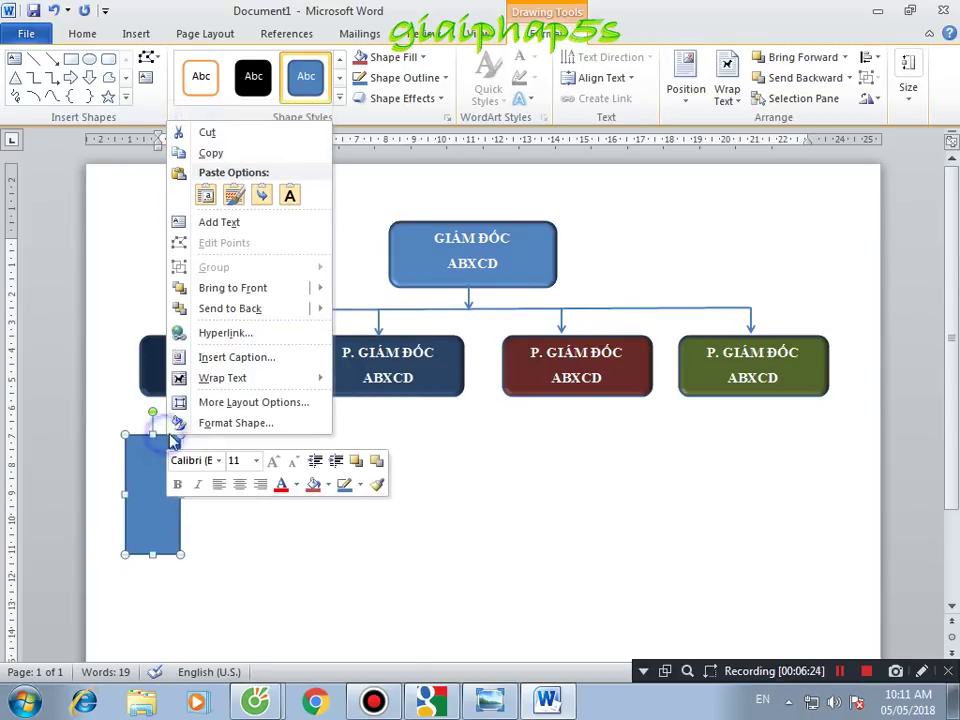
{"action": "left_click", "coordinate": [221, 423]}
{"action": "left_click", "coordinate": [300, 309]}
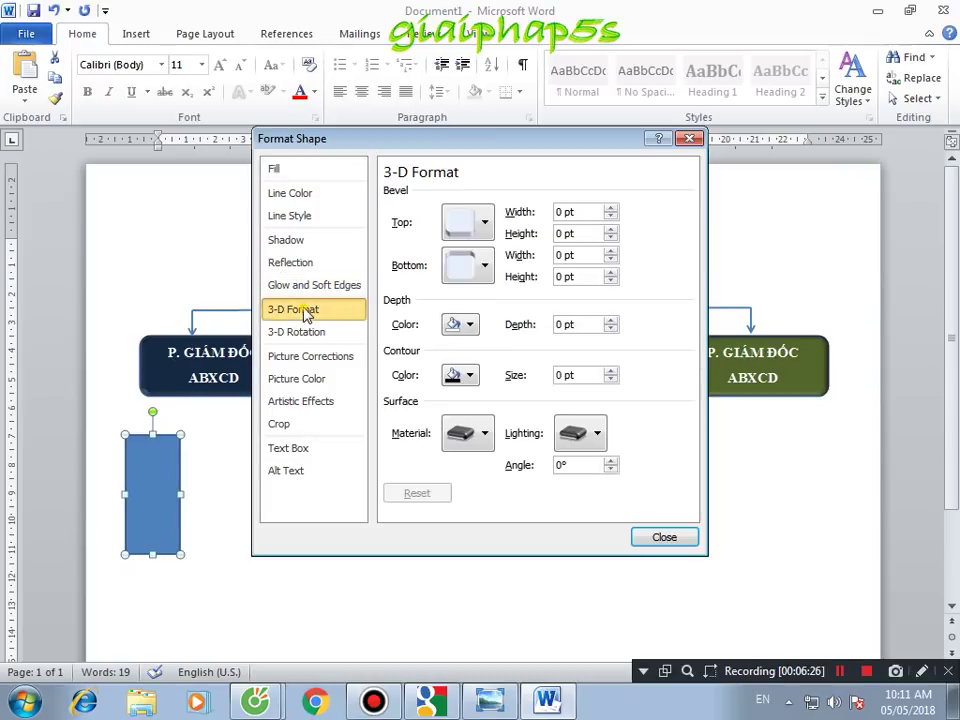
{"action": "left_click", "coordinate": [468, 224]}
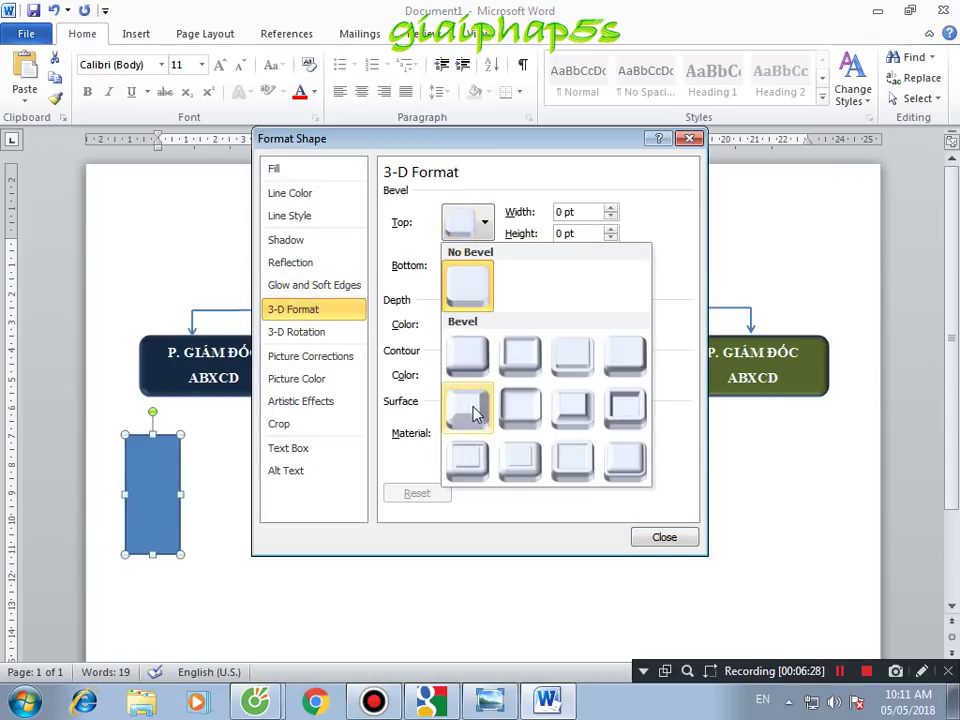
{"action": "left_click", "coordinate": [617, 364]}
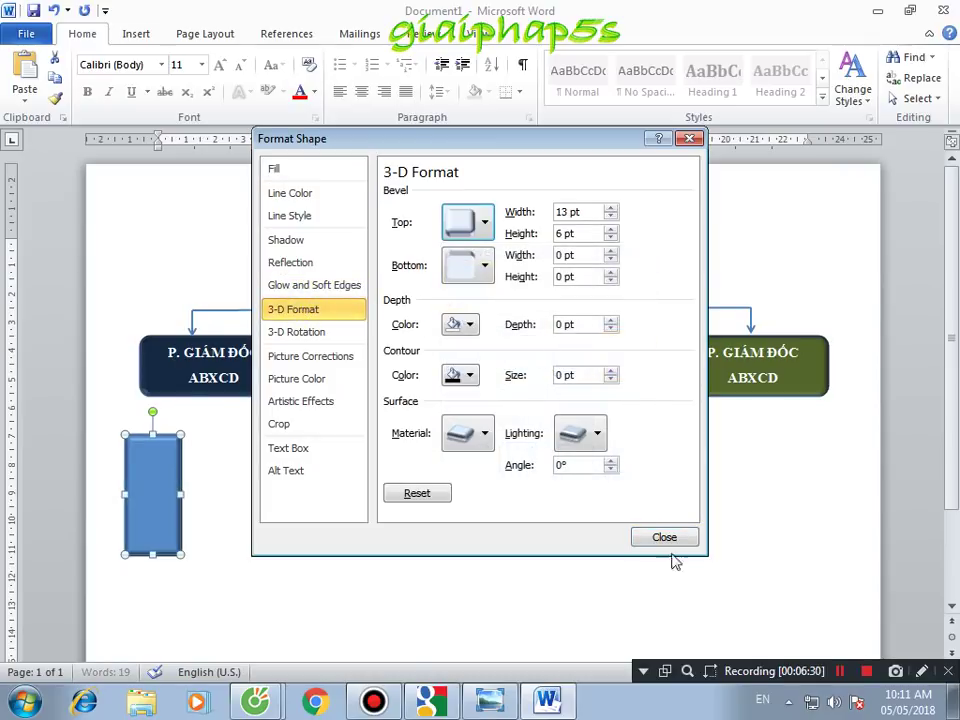
{"action": "left_click", "coordinate": [664, 537]}
- Add the label VĂN PHÒNG to the rectangle, split over two lines
{"action": "right_click", "coordinate": [138, 485]}
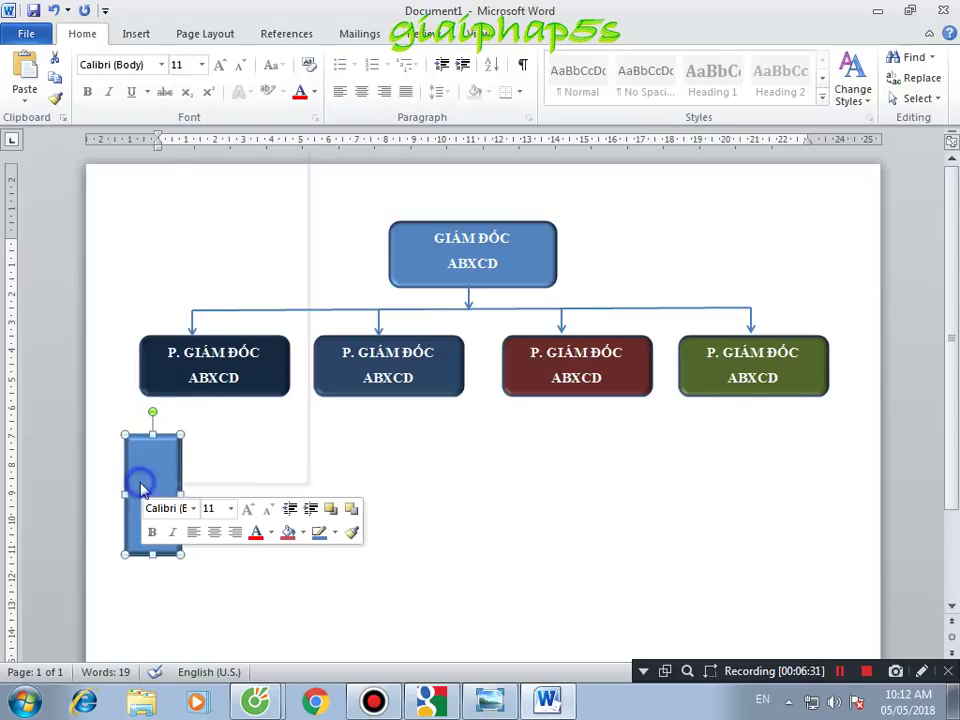
{"action": "left_click", "coordinate": [207, 250]}
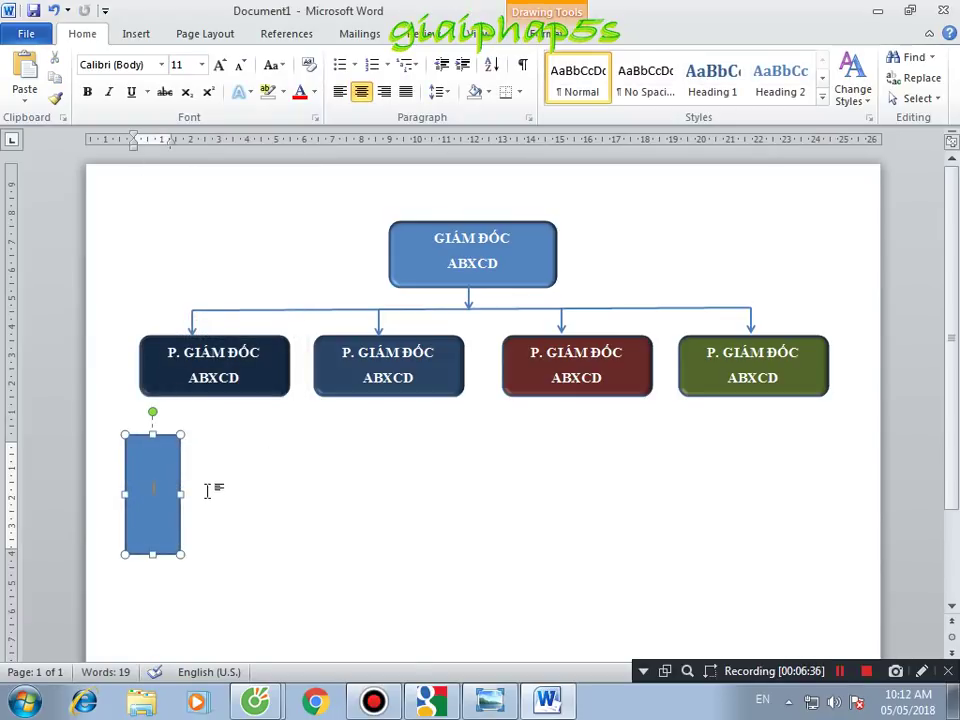
{"action": "type", "text": "VĂN"}
{"action": "key", "text": "Return"}
{"action": "type", "text": "PHÒNG"}
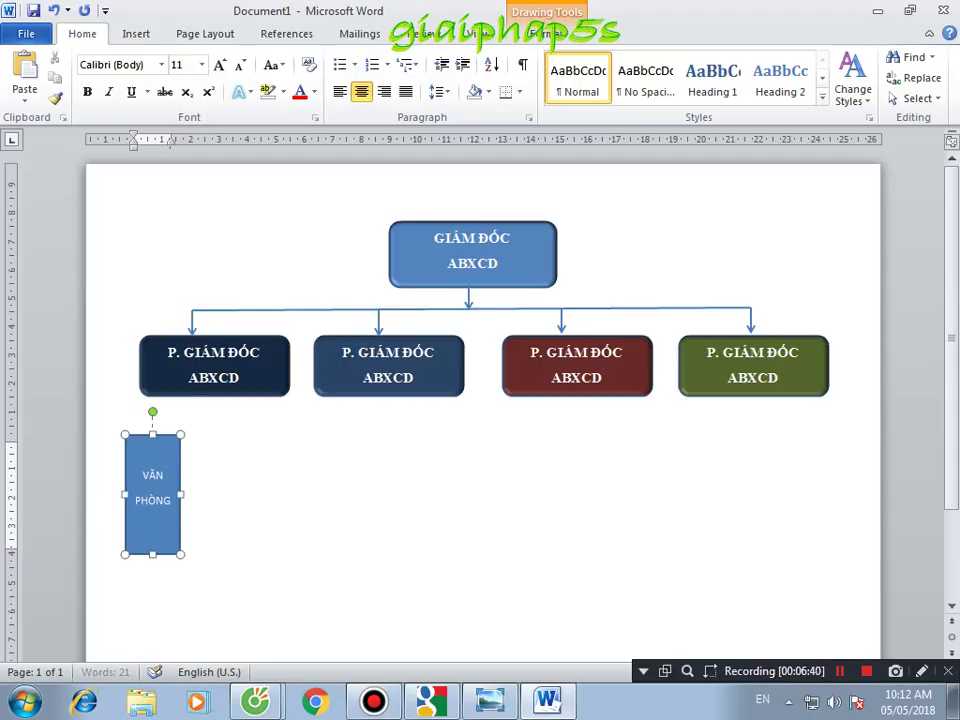
{"action": "left_click", "coordinate": [283, 575]}
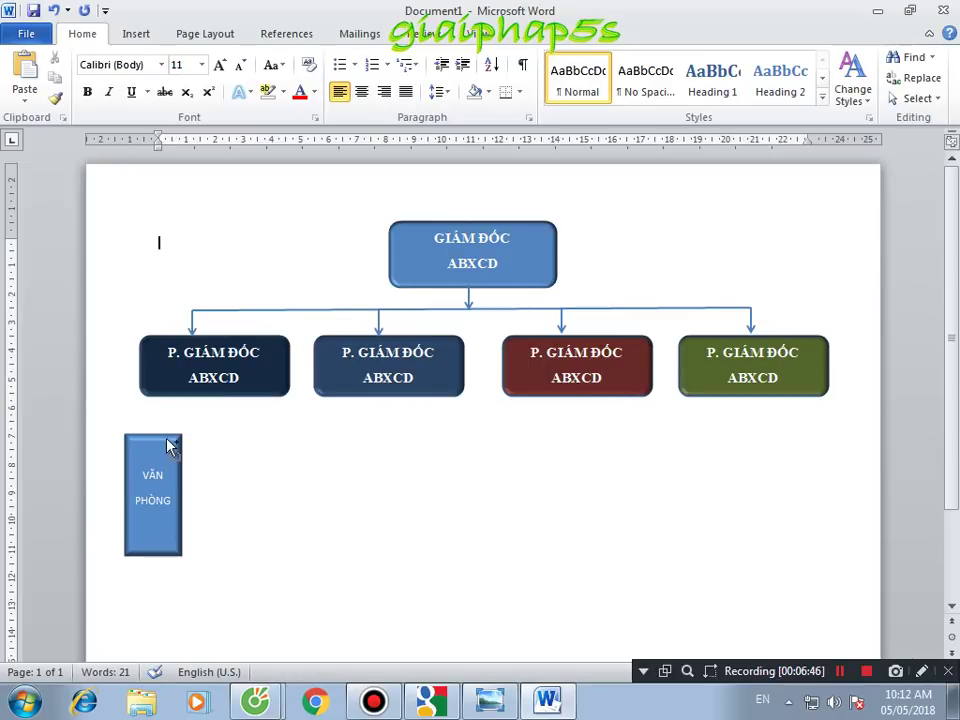
- Copy the VĂN PHÒNG box rightward along the row, undoing an accidental resize
{"action": "left_click_drag", "start_coordinate": [168, 443], "coordinate": [311, 440]}
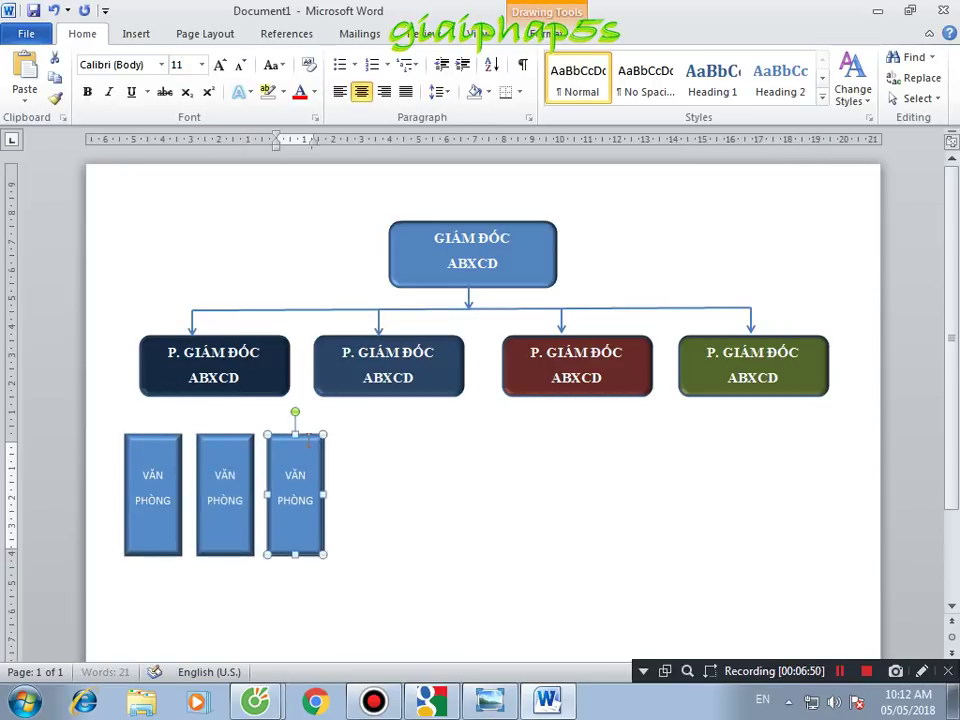
{"action": "left_click", "coordinate": [381, 451]}
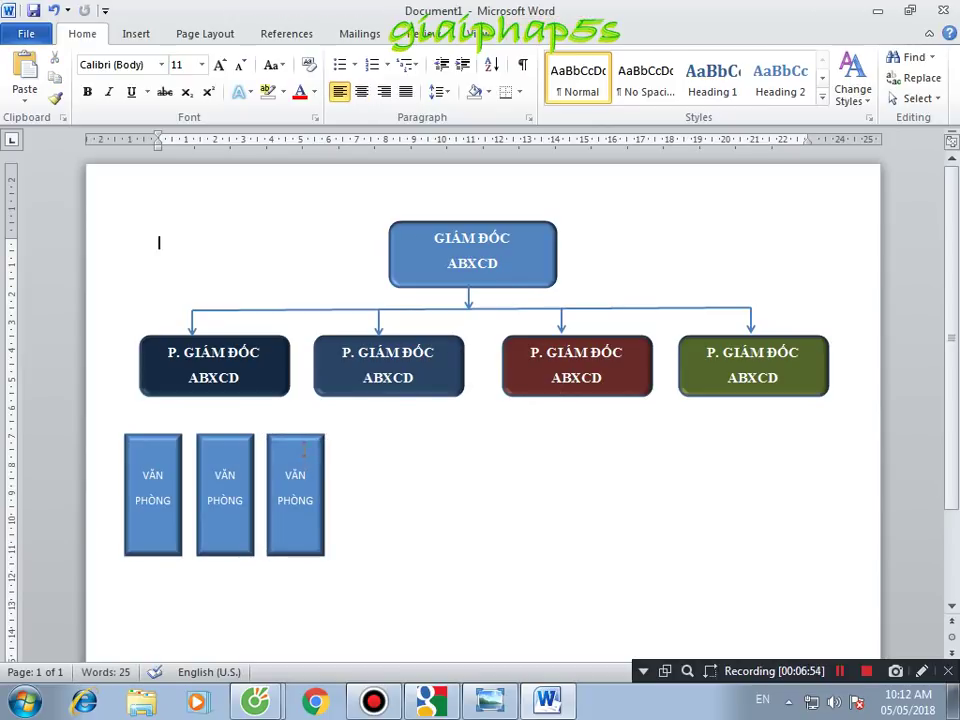
{"action": "left_click_drag", "start_coordinate": [304, 439], "coordinate": [530, 435]}
{"action": "left_click", "coordinate": [486, 449]}
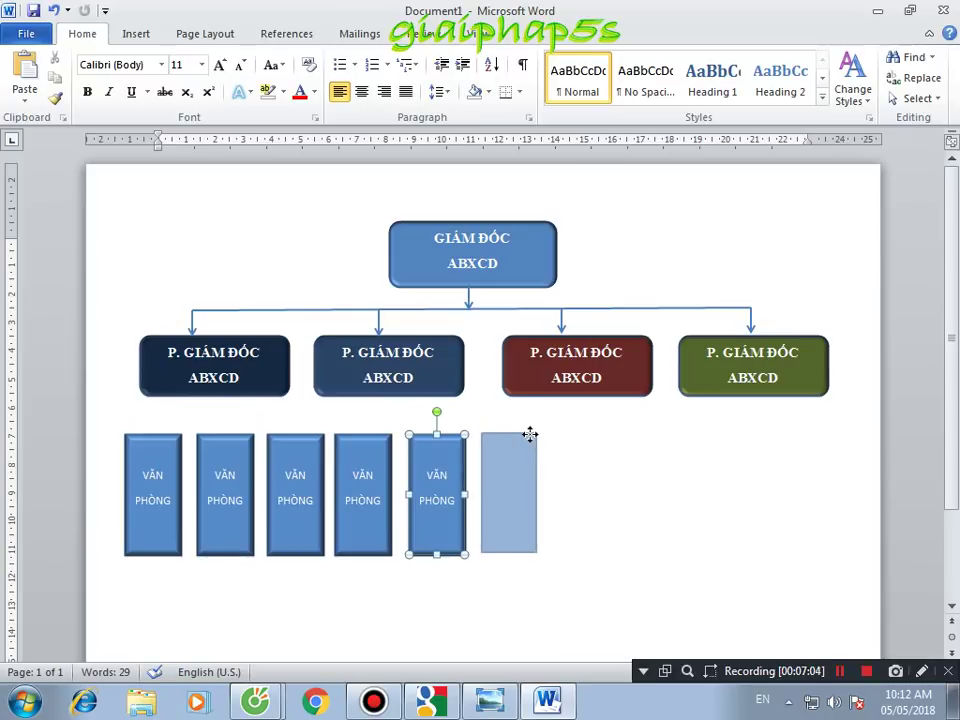
{"action": "left_click_drag", "start_coordinate": [530, 435], "coordinate": [555, 444]}
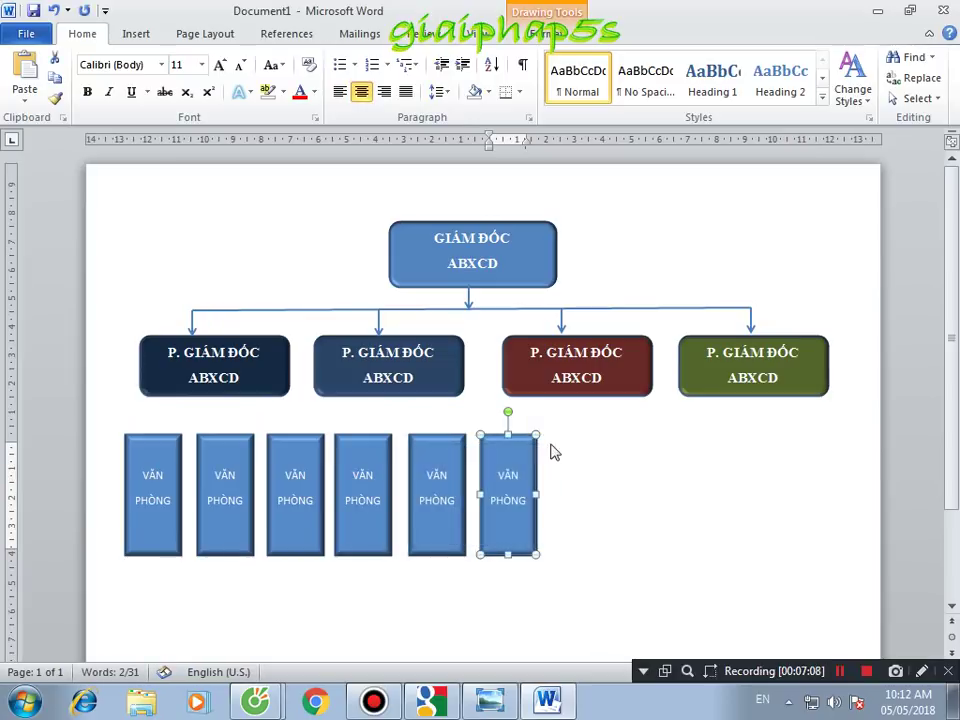
{"action": "key", "text": "ctrl+z"}
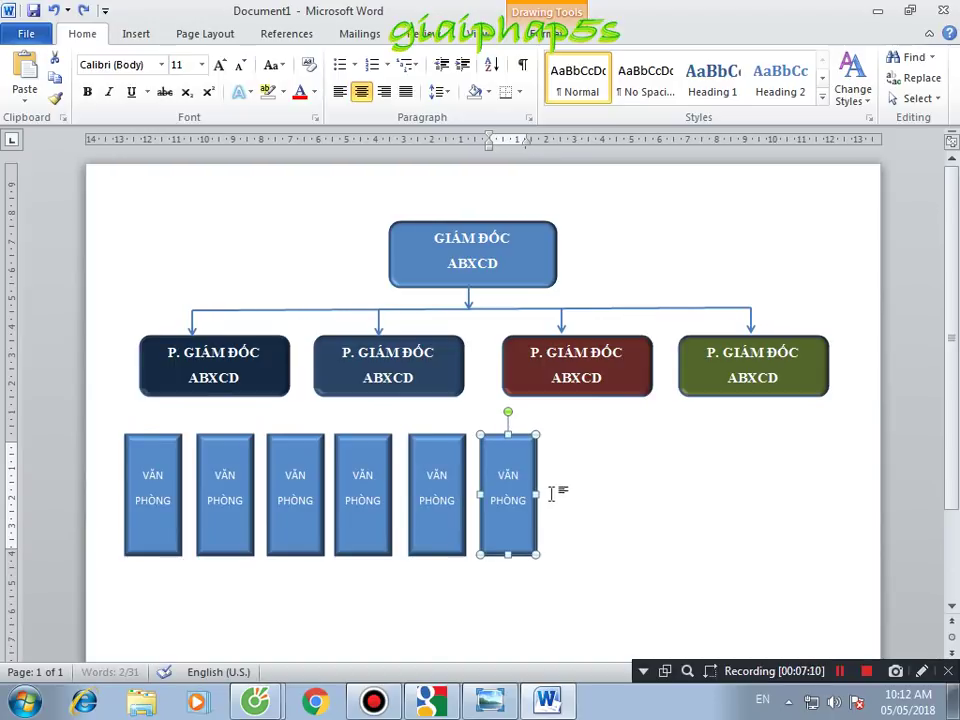
- Add further VĂN PHÒNG copies to extend the row to its right end
{"action": "left_click_drag", "start_coordinate": [539, 446], "coordinate": [608, 441]}
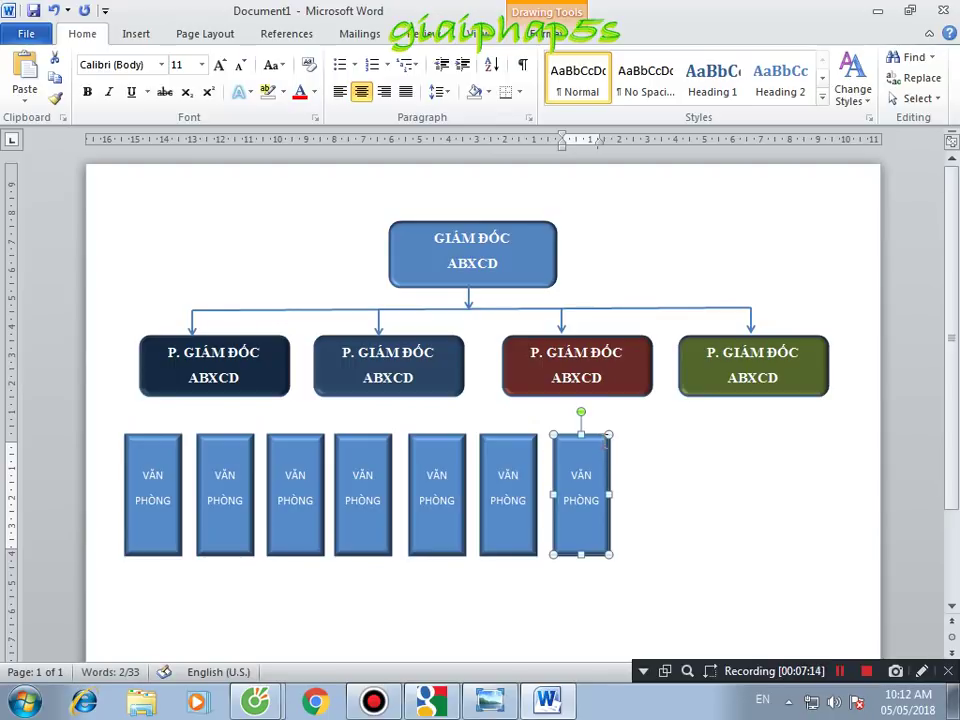
{"action": "left_click", "coordinate": [616, 449]}
{"action": "left_click", "coordinate": [598, 443]}
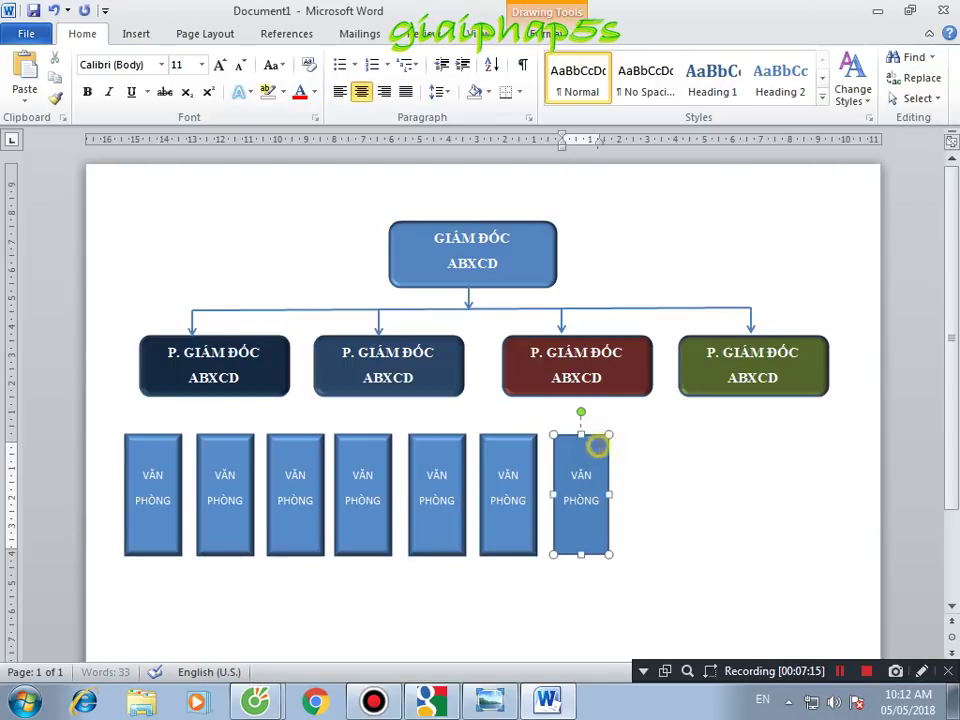
{"action": "left_click_drag", "start_coordinate": [606, 442], "coordinate": [741, 446]}
{"action": "left_click", "coordinate": [756, 451]}
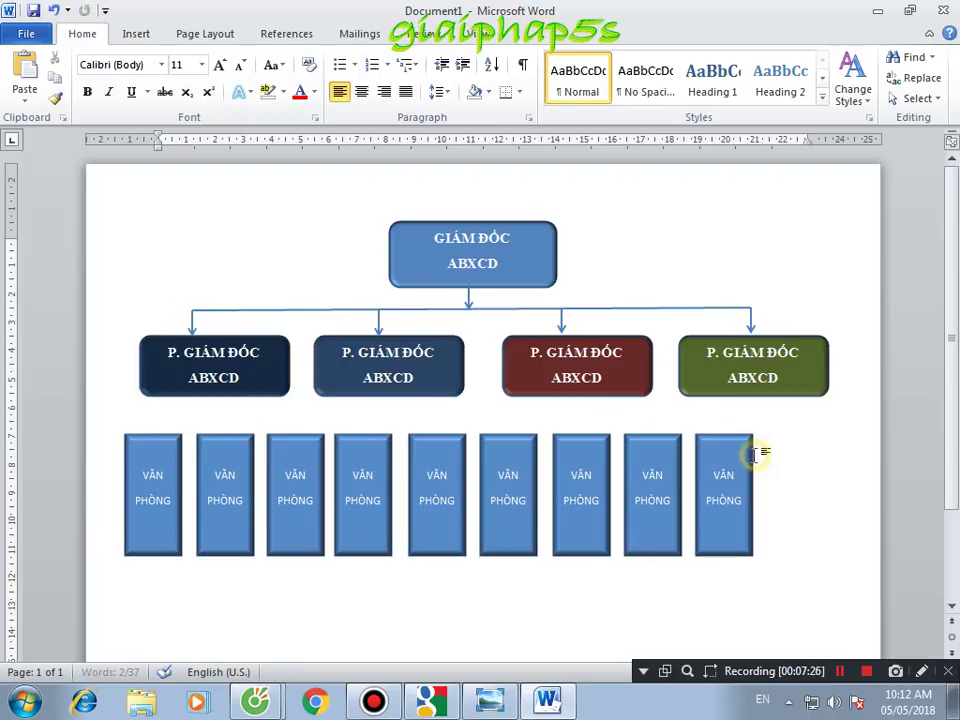
{"action": "left_click", "coordinate": [733, 440]}
{"action": "mouse_move", "coordinate": [735, 440]}
{"action": "left_mouse_down"}
{"action": "mouse_move", "coordinate": [811, 434]}
{"action": "mouse_move", "coordinate": [798, 447]}
{"action": "left_mouse_up"}
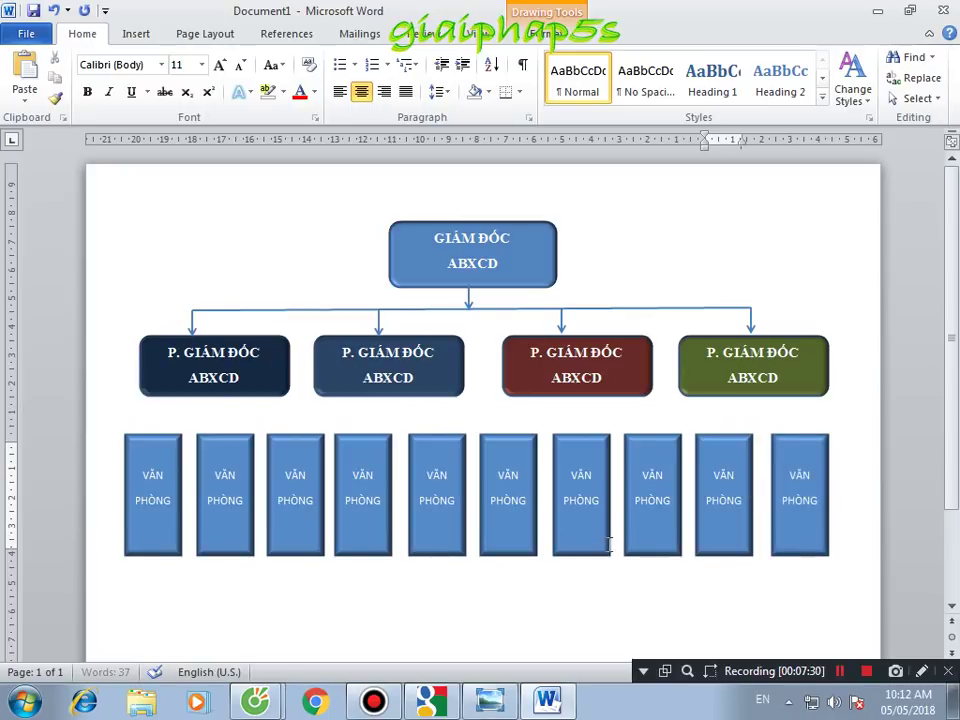
- Select the second office box and compare against the reference org chart image
{"action": "left_click", "coordinate": [225, 480]}
{"action": "left_click", "coordinate": [490, 702]}
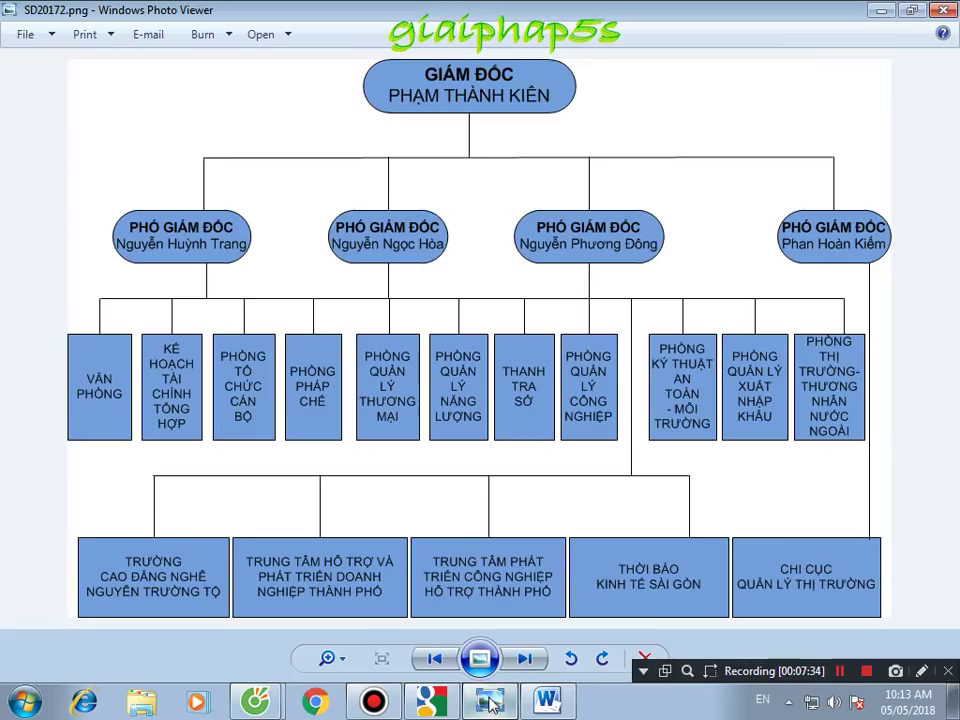
{"action": "left_click", "coordinate": [551, 703]}
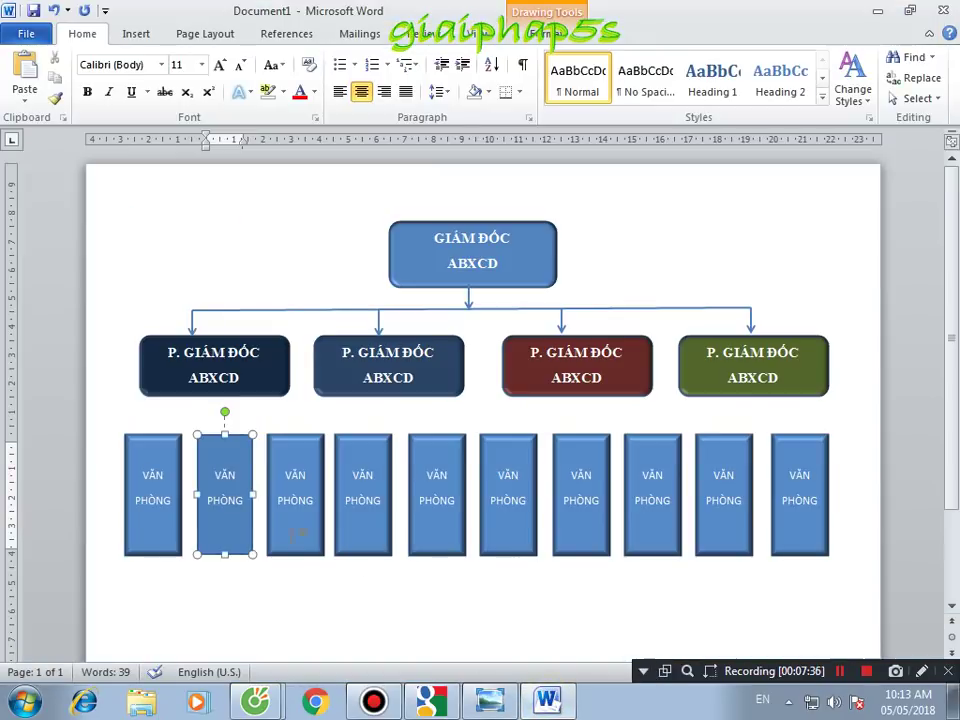
- Replace the second office box's VĂN PHÒNG label, retyping it as PHÒNG KH
{"action": "triple_click", "coordinate": [215, 478]}
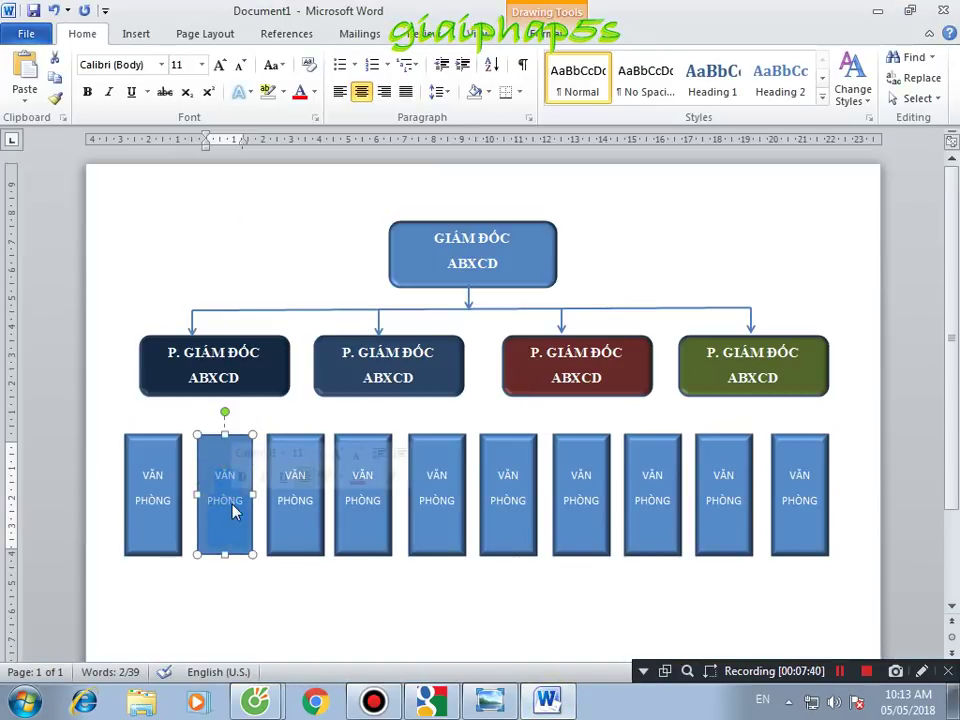
{"action": "type", "text": "PHONG"}
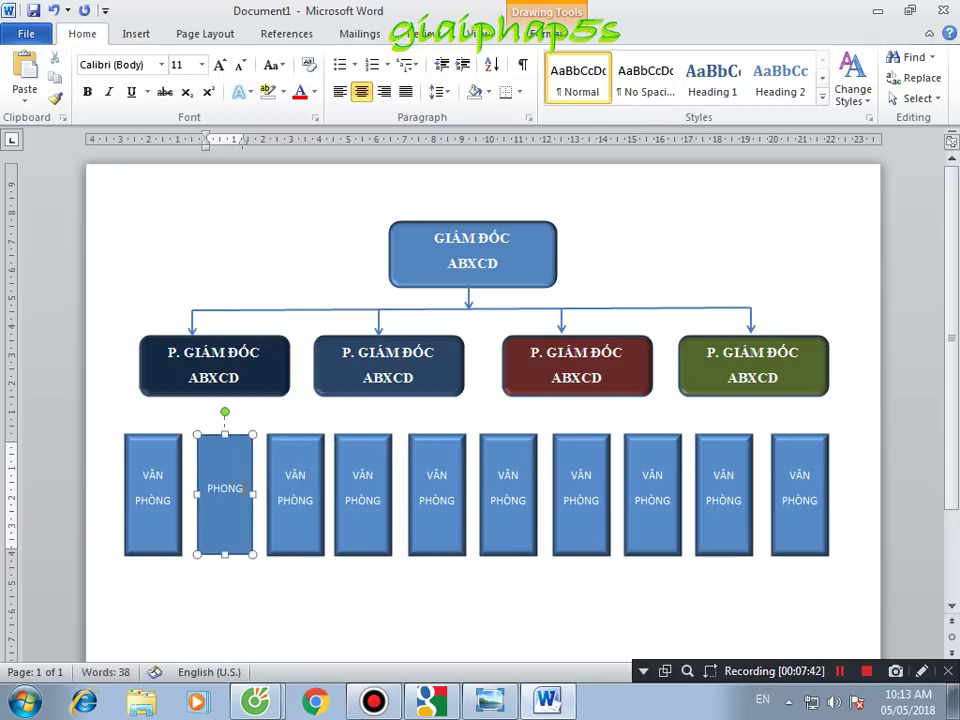
{"action": "key", "text": "Return"}
{"action": "key", "text": "BackSpace"}
{"action": "key", "text": "Return"}
{"action": "type", "text": "F"}
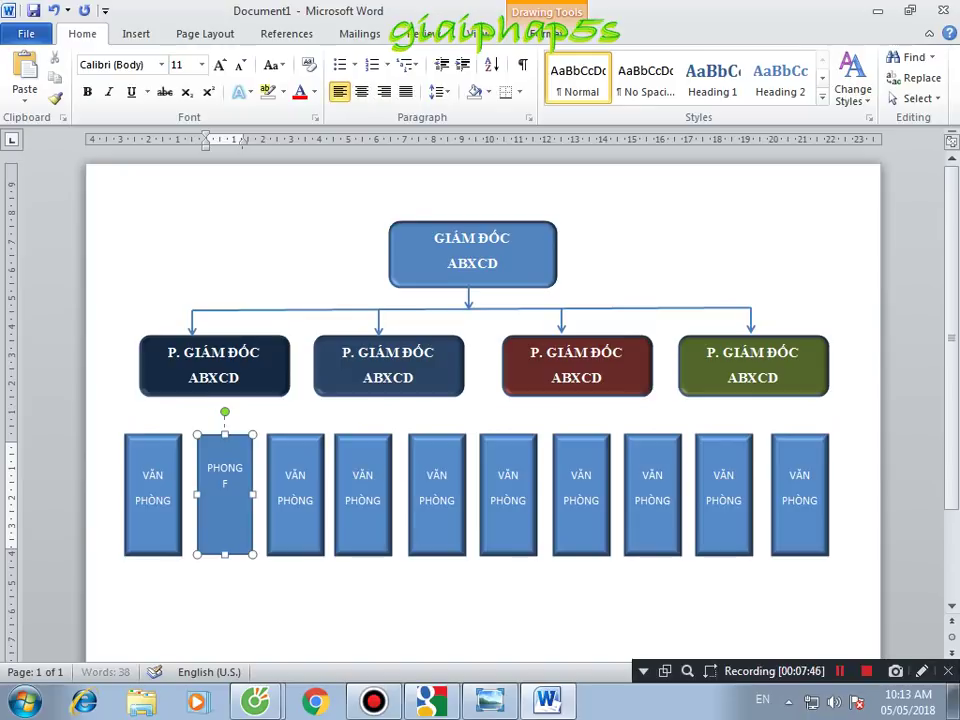
{"action": "key", "text": "BackSpace"}
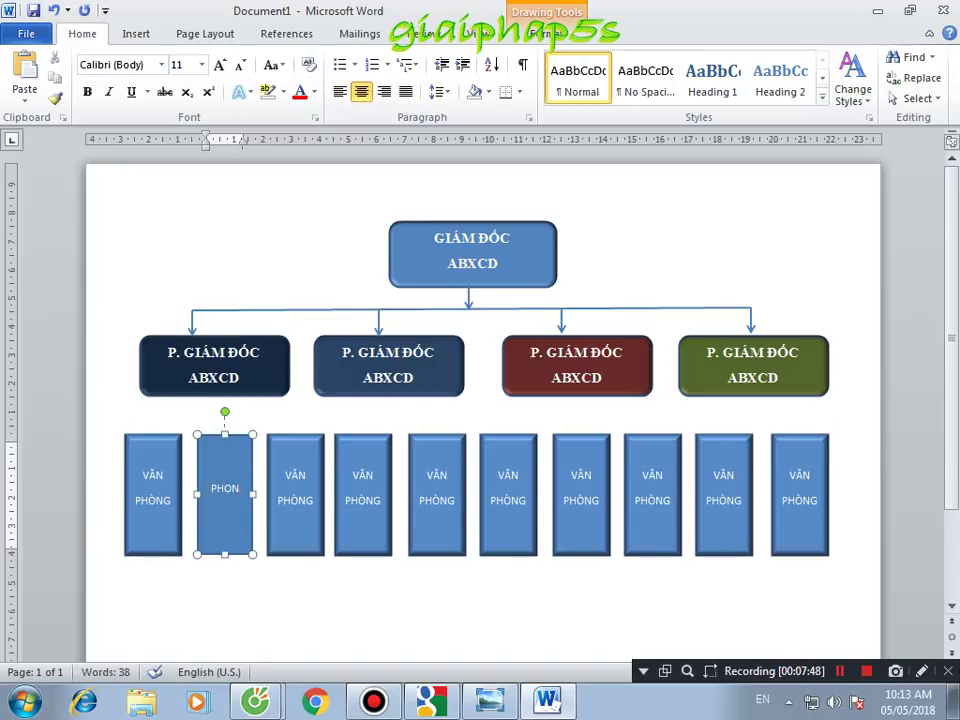
{"action": "type", "text": "G"}
{"action": "key", "text": "BackSpace"}
{"action": "key", "text": "BackSpace"}
{"action": "key", "text": "BackSpace"}
{"action": "type", "text": "ONG"}
{"action": "type", "text": " K"}
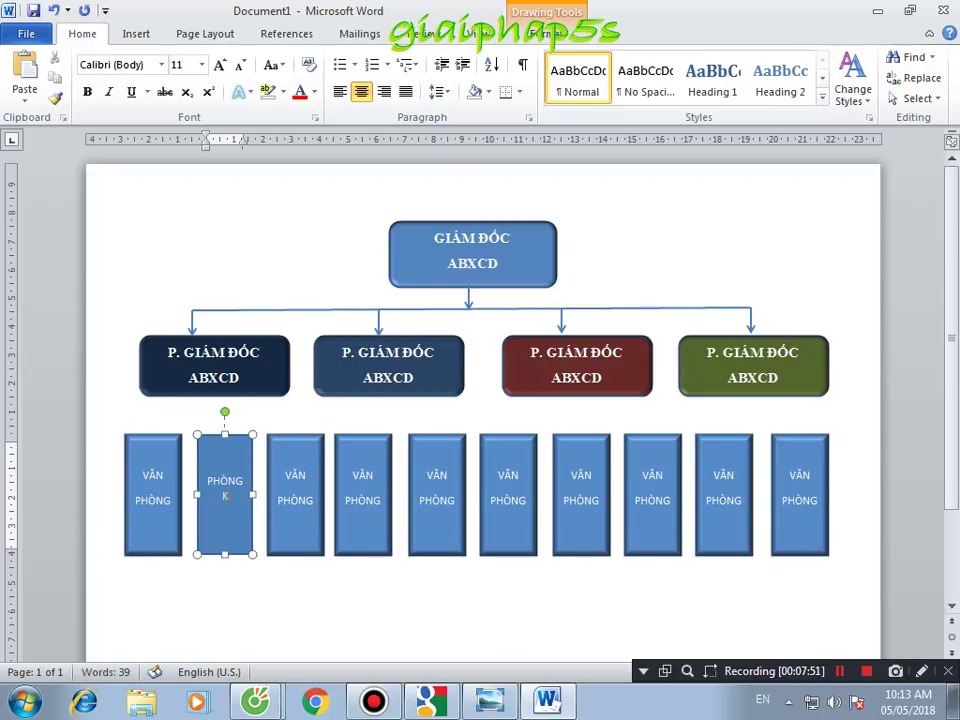
{"action": "type", "text": "H"}
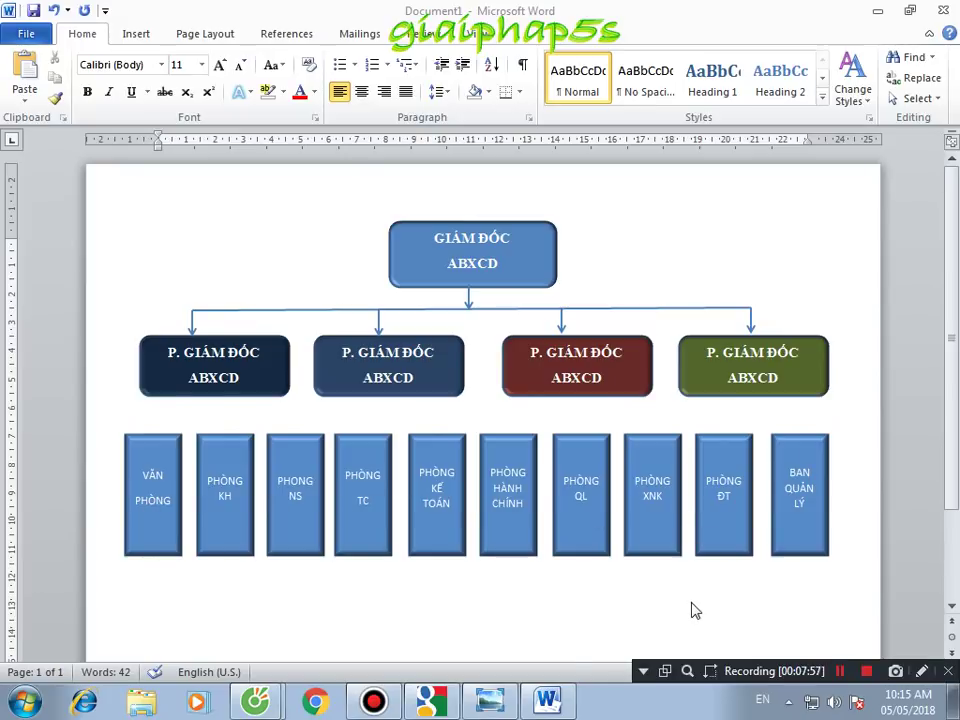
- Check the reference image, then pick the rectangle from Insert > Shapes
{"action": "left_click", "coordinate": [490, 701]}
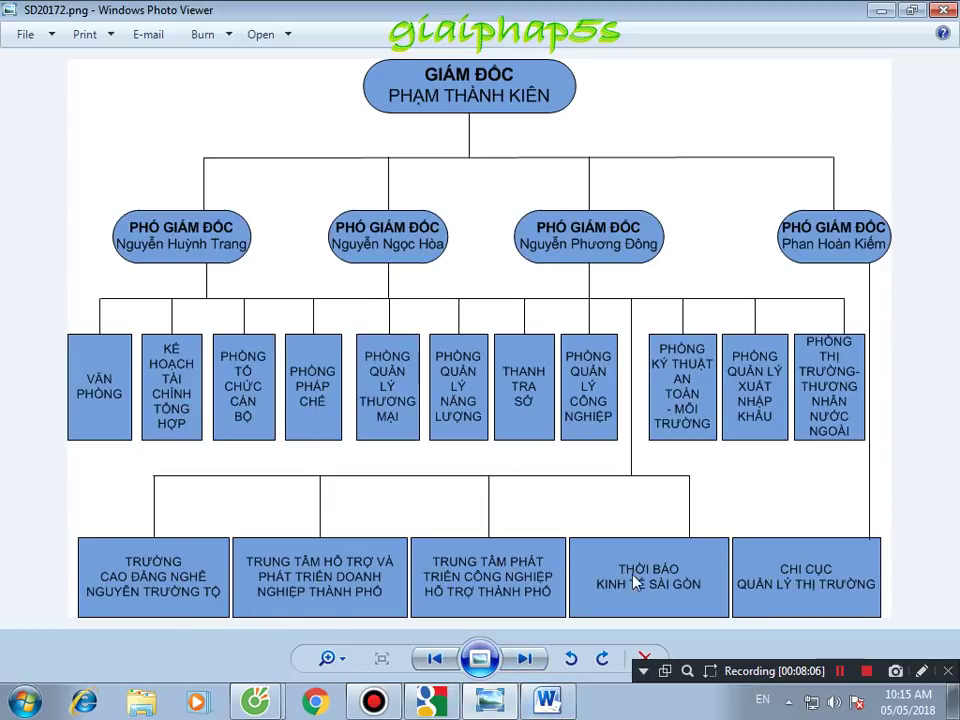
{"action": "left_click", "coordinate": [547, 701]}
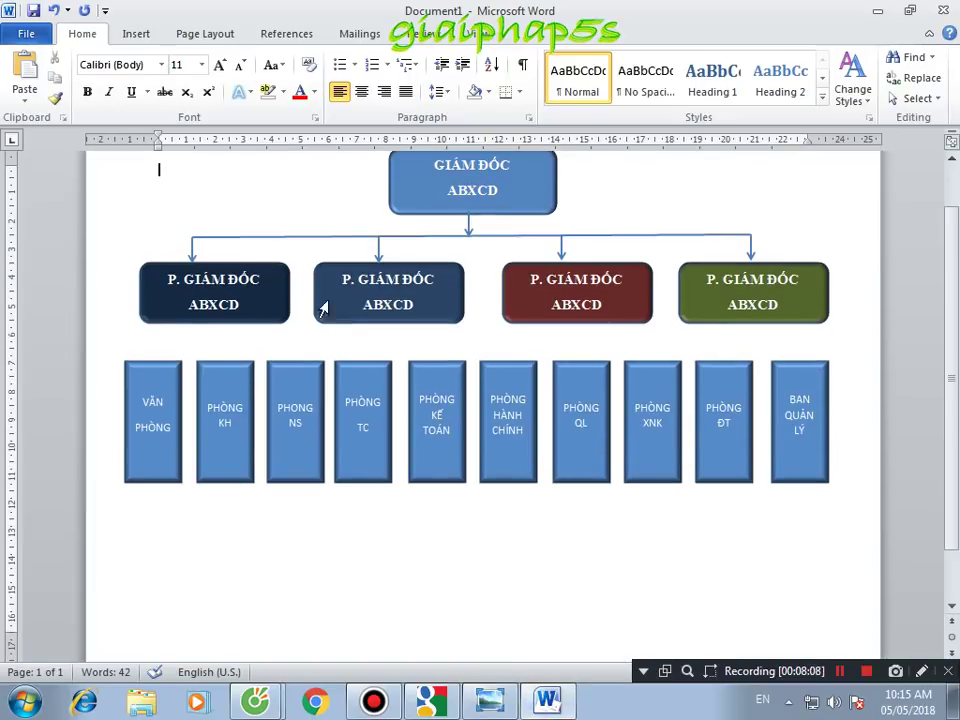
{"action": "left_click", "coordinate": [134, 34]}
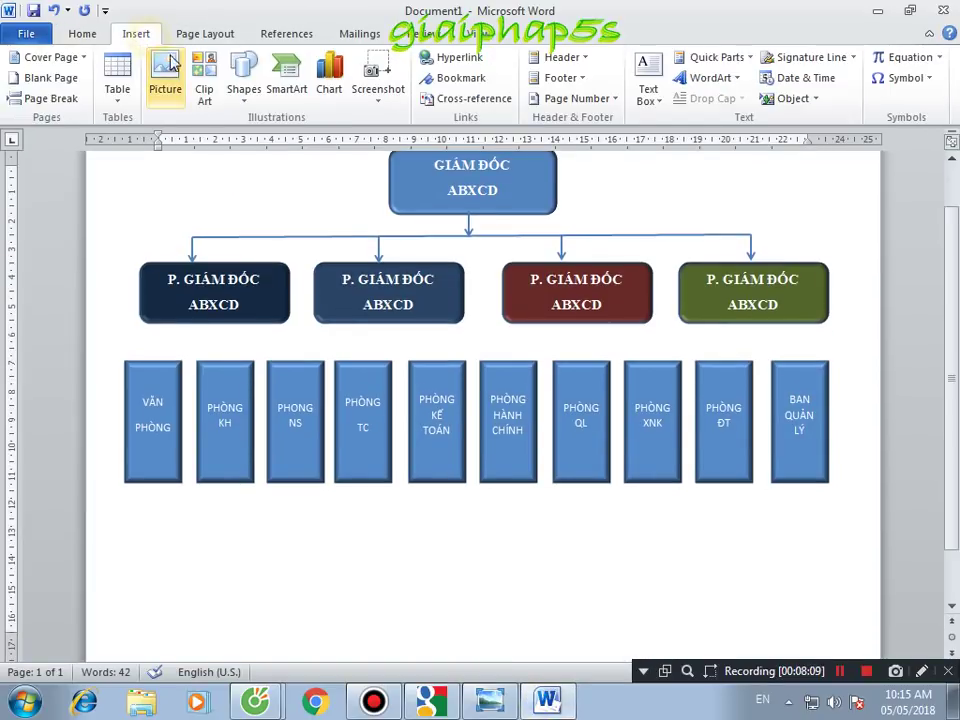
{"action": "left_click", "coordinate": [238, 92]}
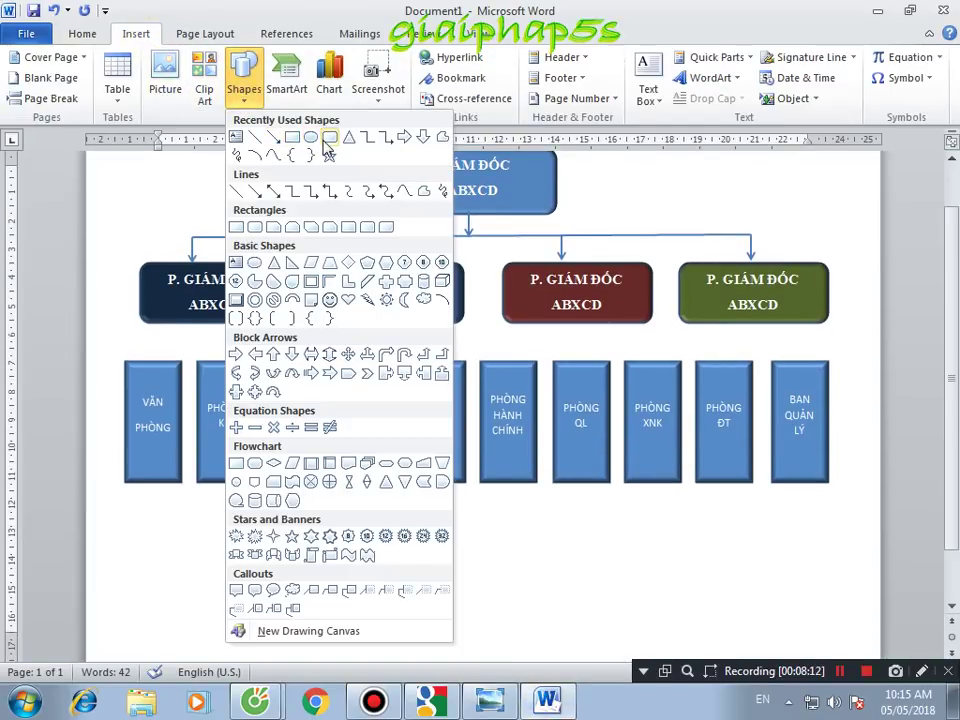
{"action": "left_click", "coordinate": [291, 137]}
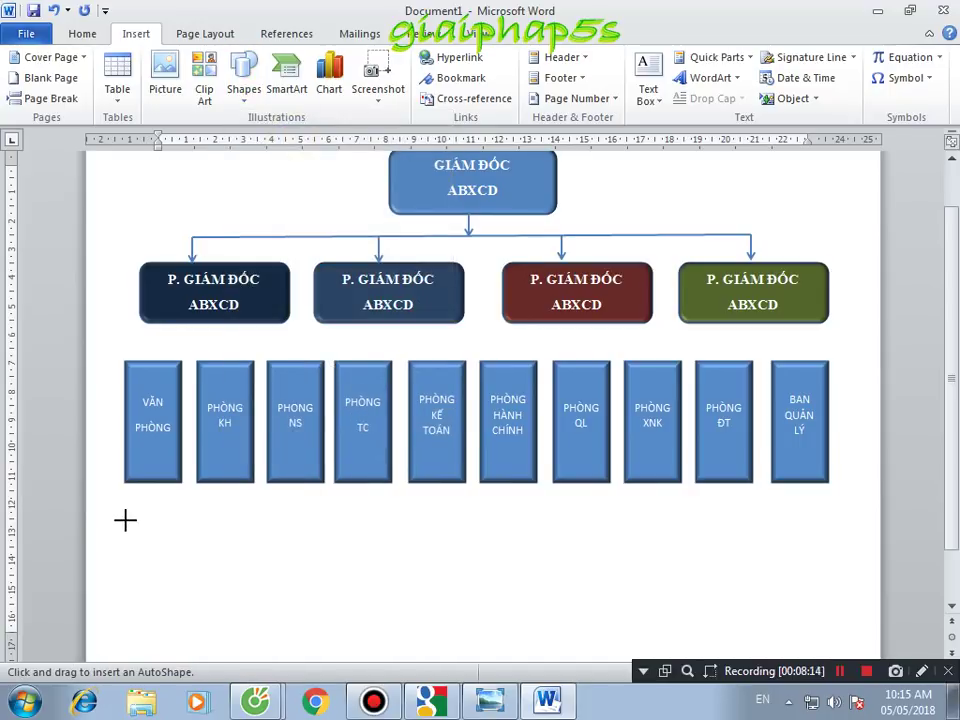
- Draw a wide rectangle below the office boxes and give it a bottom bevel
{"action": "mouse_move", "coordinate": [125, 519]}
{"action": "left_mouse_down"}
{"action": "mouse_move", "coordinate": [259, 594]}
{"action": "mouse_move", "coordinate": [237, 589]}
{"action": "mouse_move", "coordinate": [247, 587]}
{"action": "mouse_move", "coordinate": [252, 613]}
{"action": "left_mouse_up"}
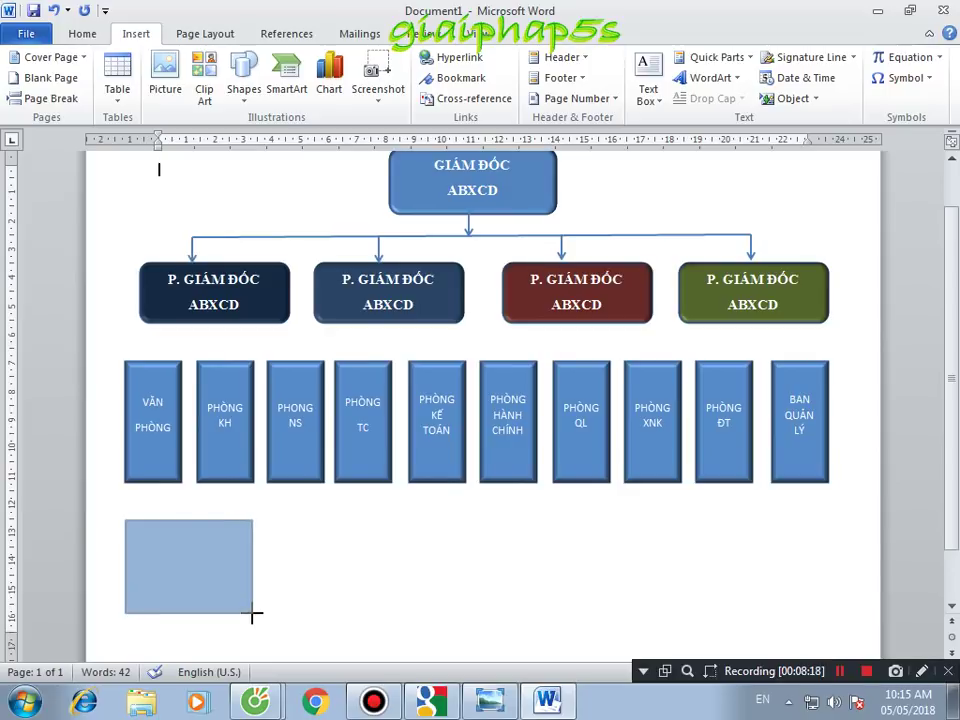
{"action": "right_click", "coordinate": [218, 556]}
{"action": "left_click", "coordinate": [290, 541]}
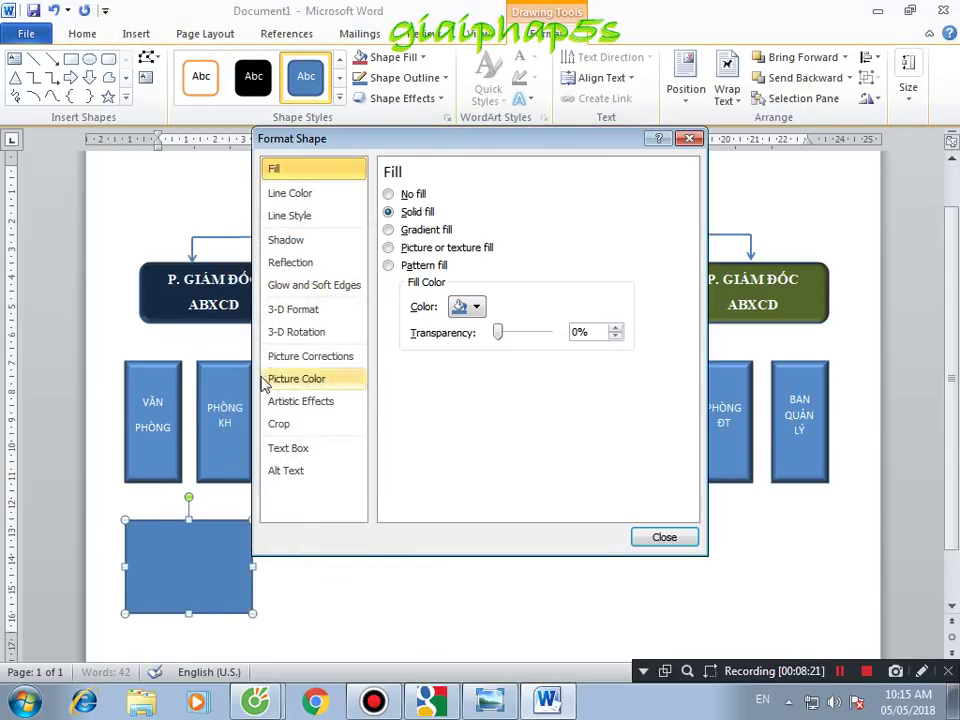
{"action": "left_click", "coordinate": [296, 310]}
{"action": "left_click", "coordinate": [474, 285]}
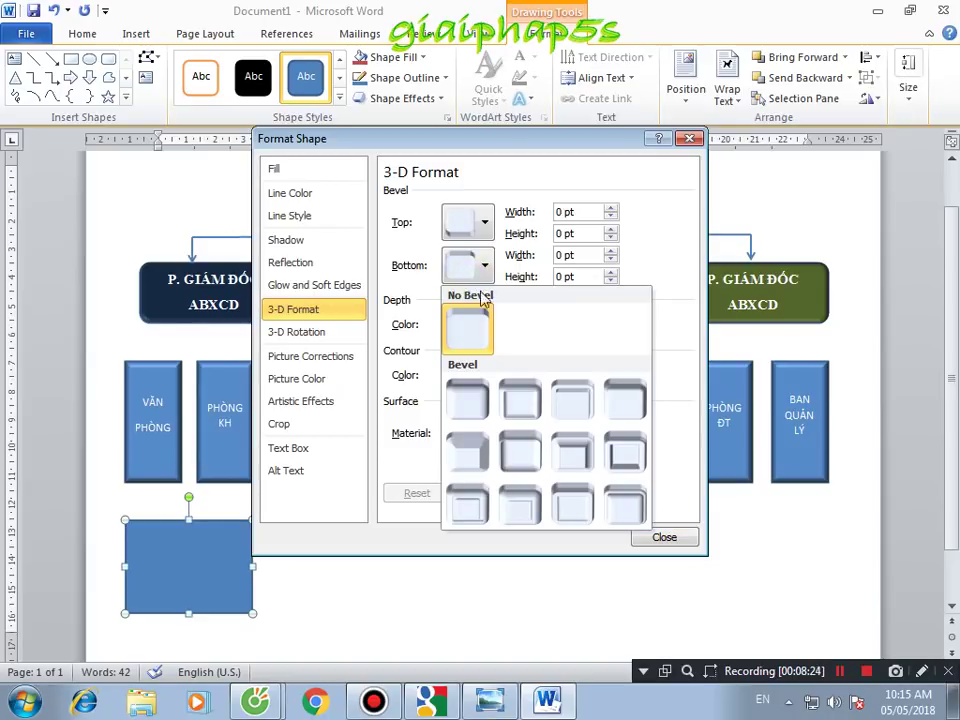
{"action": "left_click", "coordinate": [467, 400]}
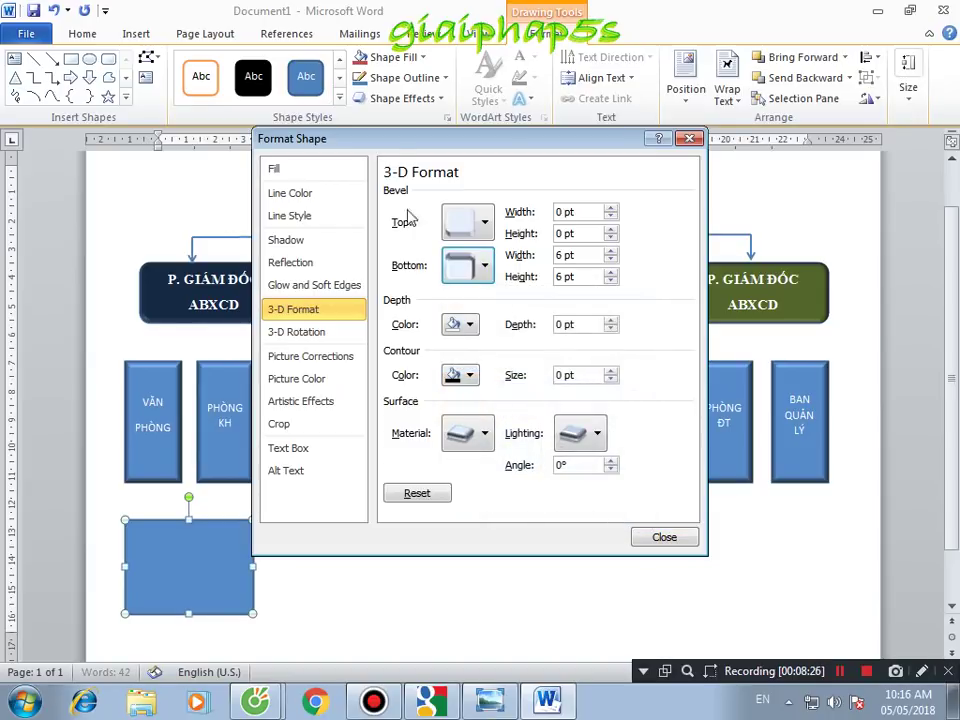
- Fill the new rectangle with a solid teal theme colour
{"action": "left_click", "coordinate": [322, 215]}
{"action": "left_click", "coordinate": [342, 196]}
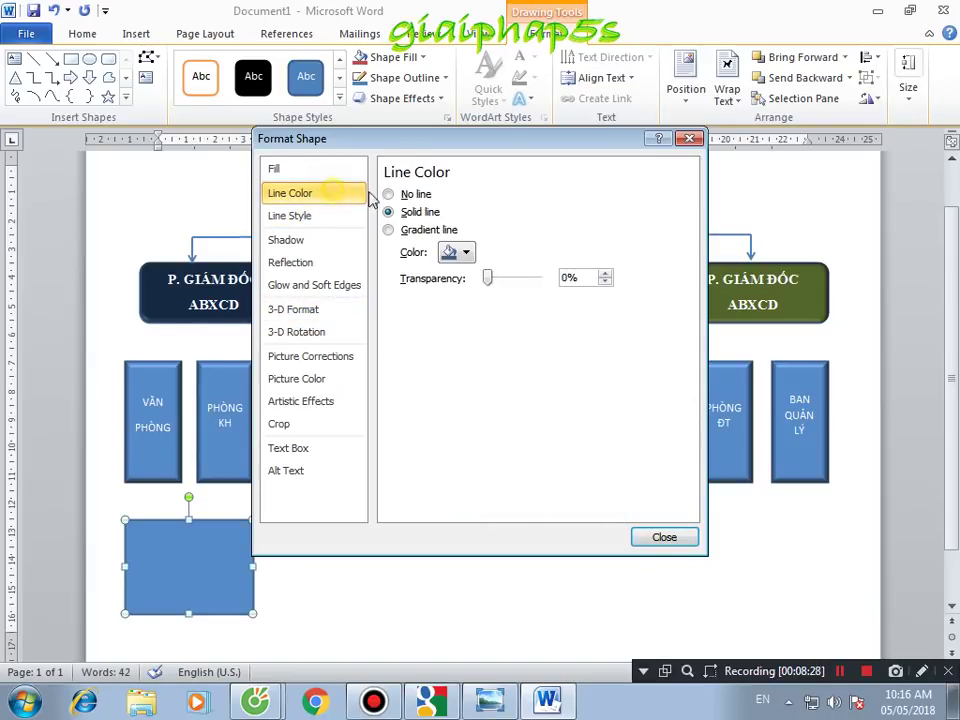
{"action": "left_click", "coordinate": [290, 168]}
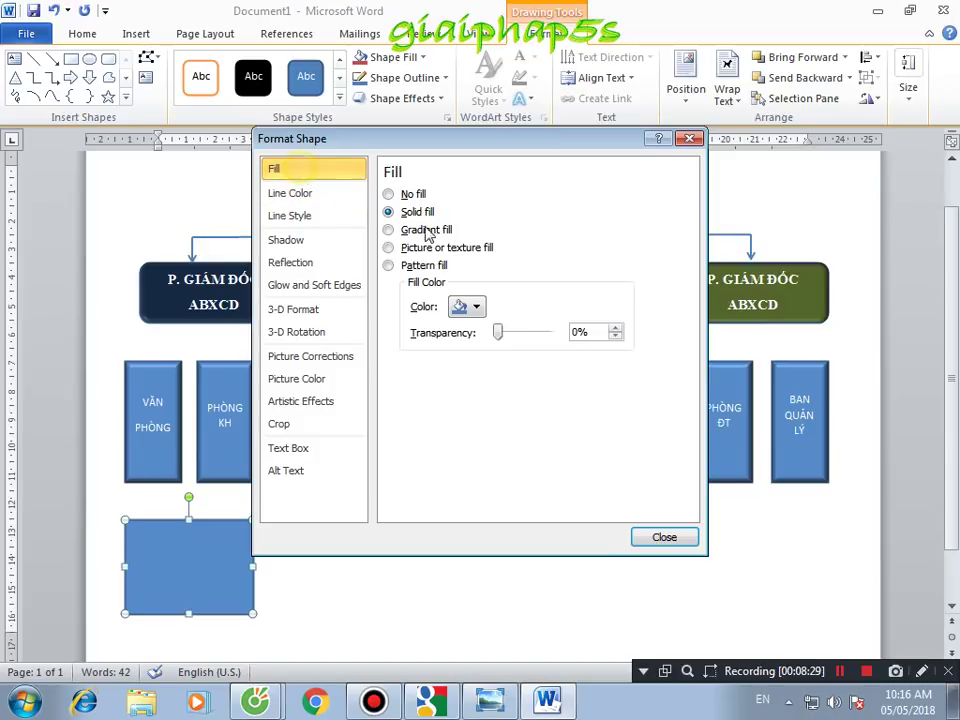
{"action": "left_click", "coordinate": [466, 306]}
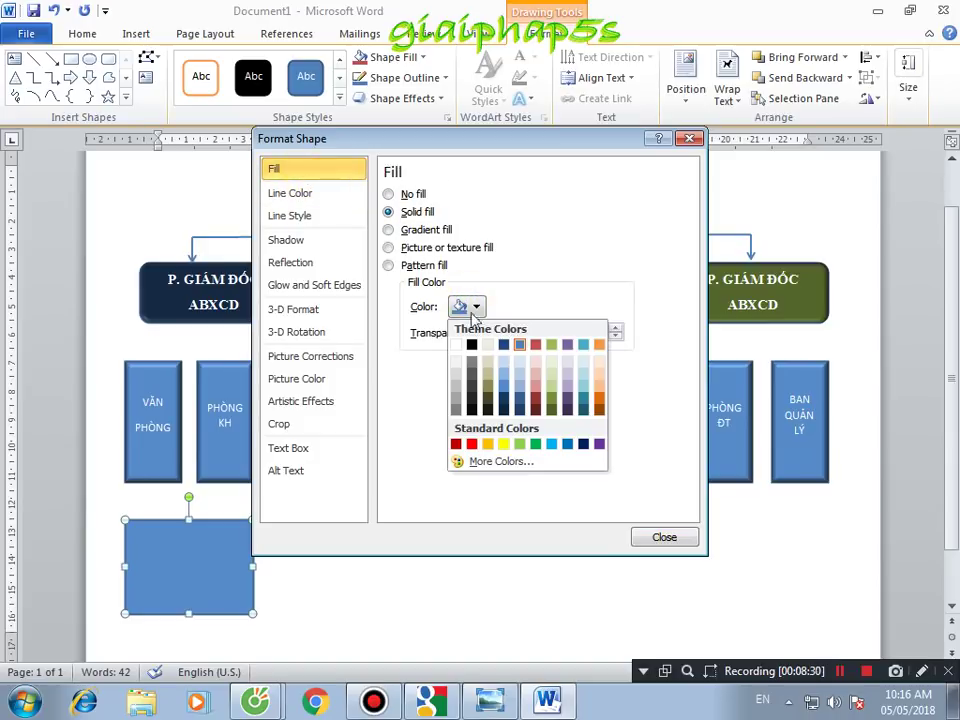
{"action": "left_click", "coordinate": [535, 443]}
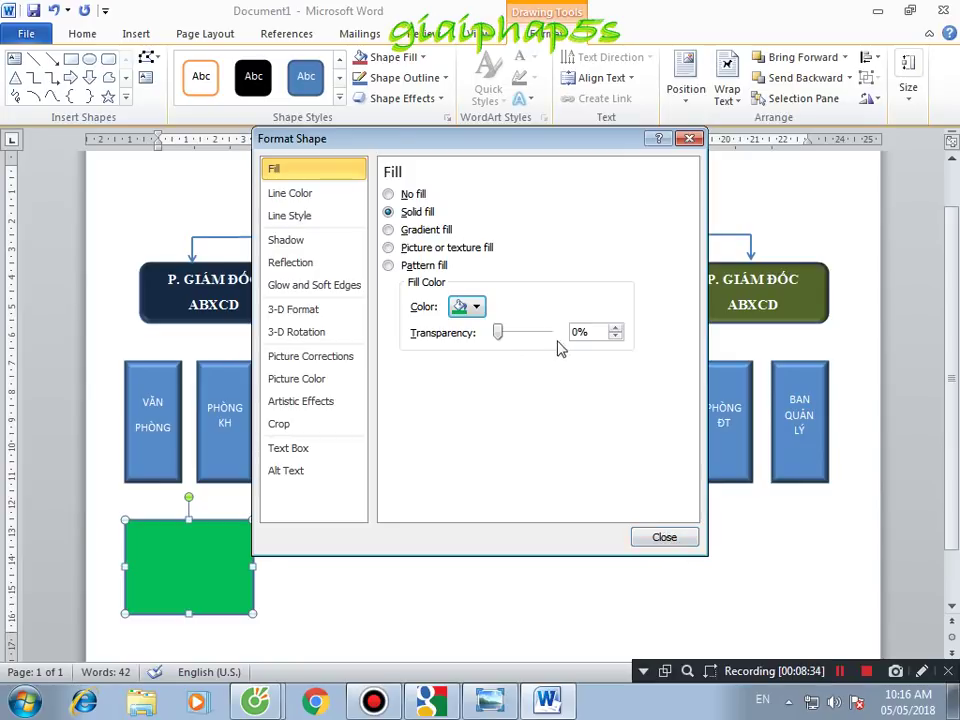
{"action": "left_click", "coordinate": [466, 306]}
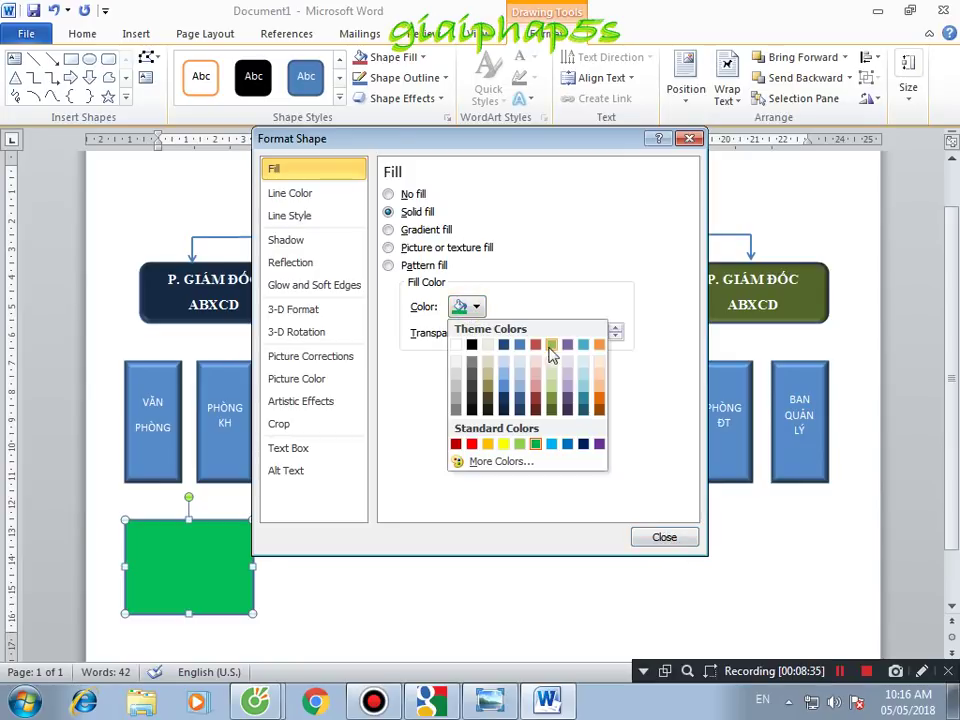
{"action": "left_click", "coordinate": [585, 412]}
{"action": "left_click", "coordinate": [640, 535]}
{"action": "left_click", "coordinate": [377, 583]}
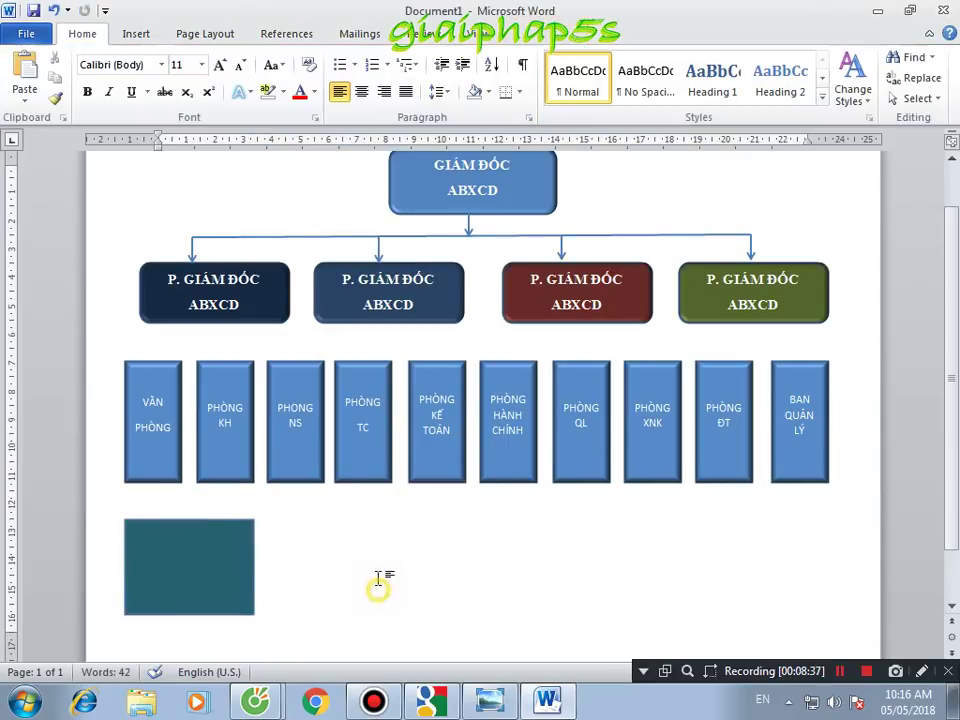
- Add text to the teal rectangle reading KHU CN PHÍA BẮC, correcting typos along the way
{"action": "left_click", "coordinate": [199, 556]}
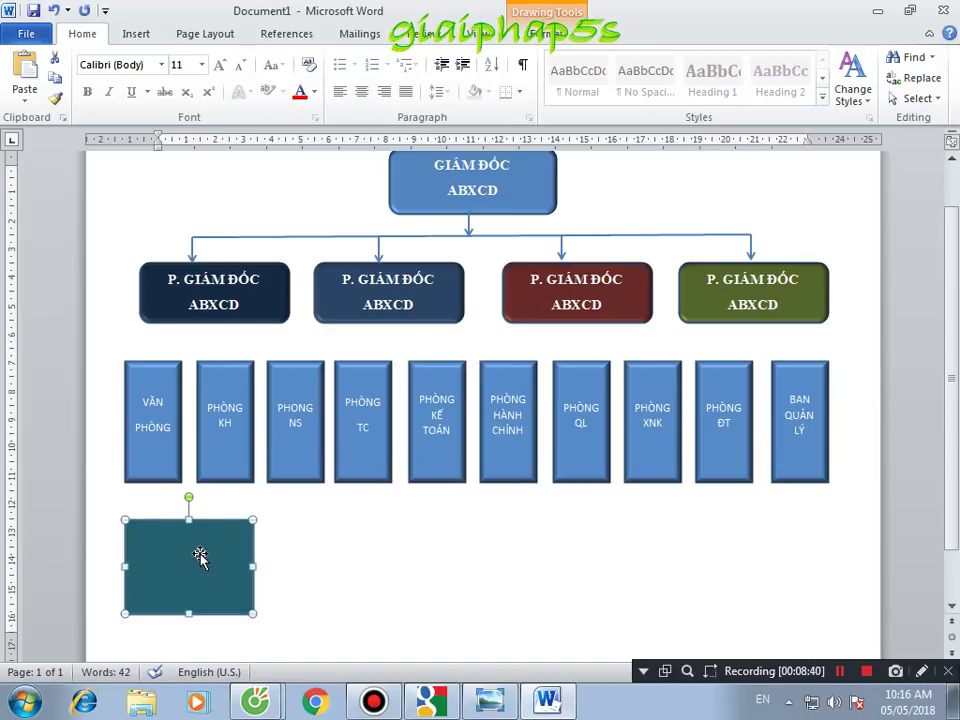
{"action": "right_click", "coordinate": [200, 553]}
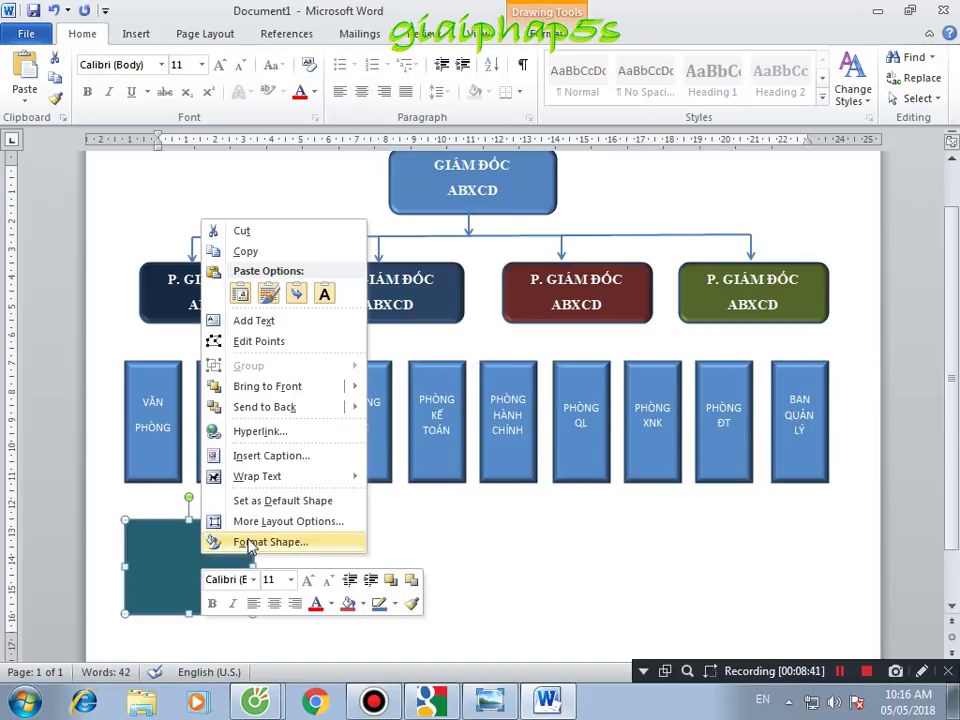
{"action": "left_click", "coordinate": [254, 321]}
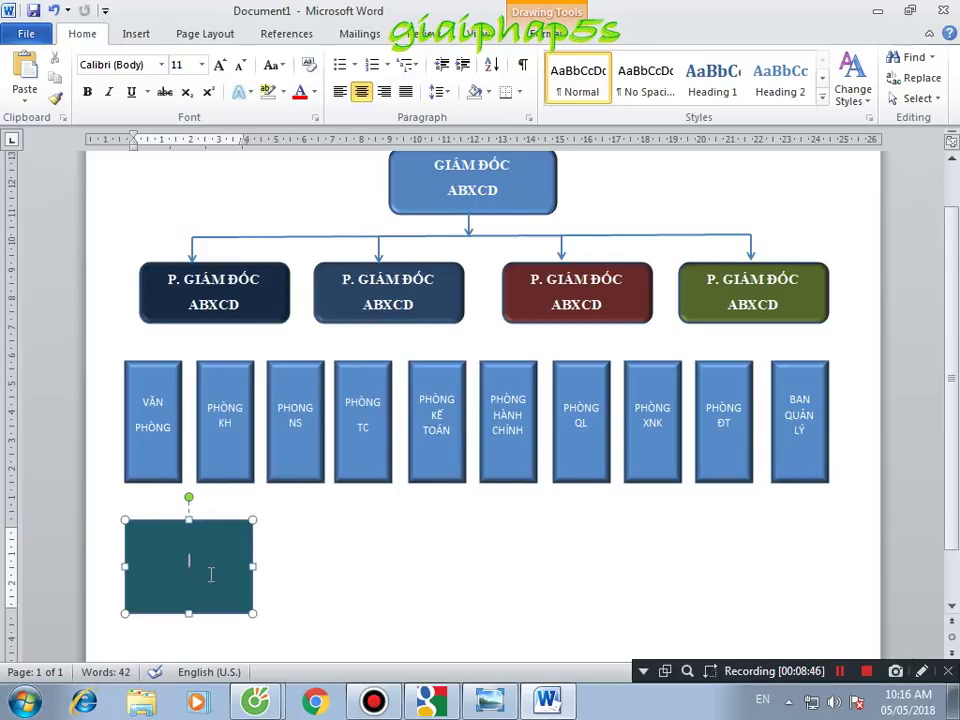
{"action": "type", "text": "KHU "}
{"action": "type", "text": "CN BA"}
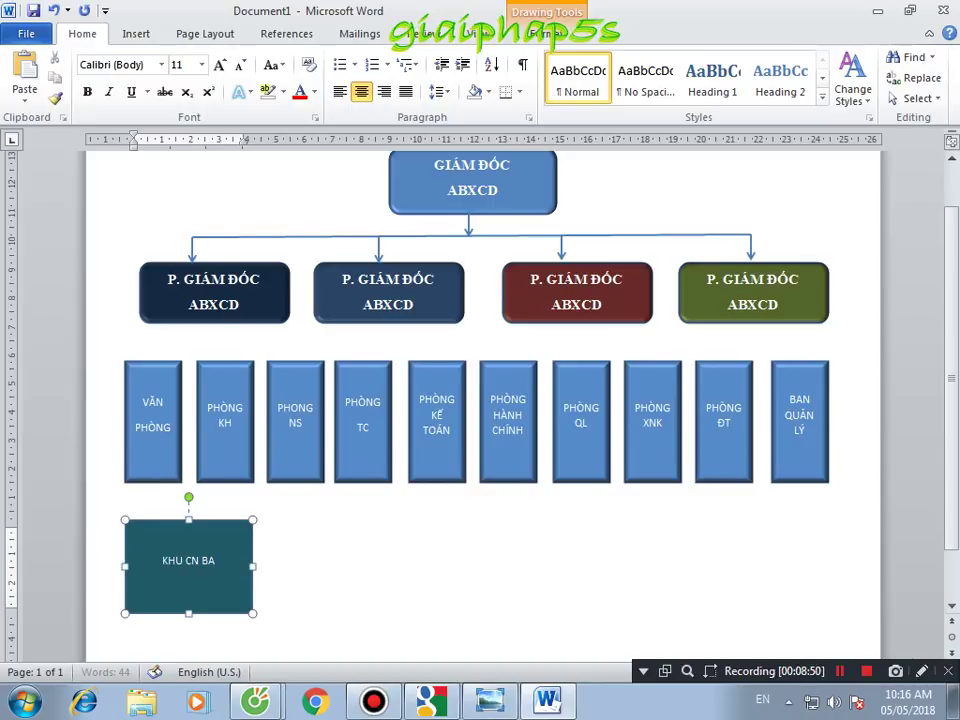
{"action": "type", "text": "C"}
{"action": "type", "text": "w"}
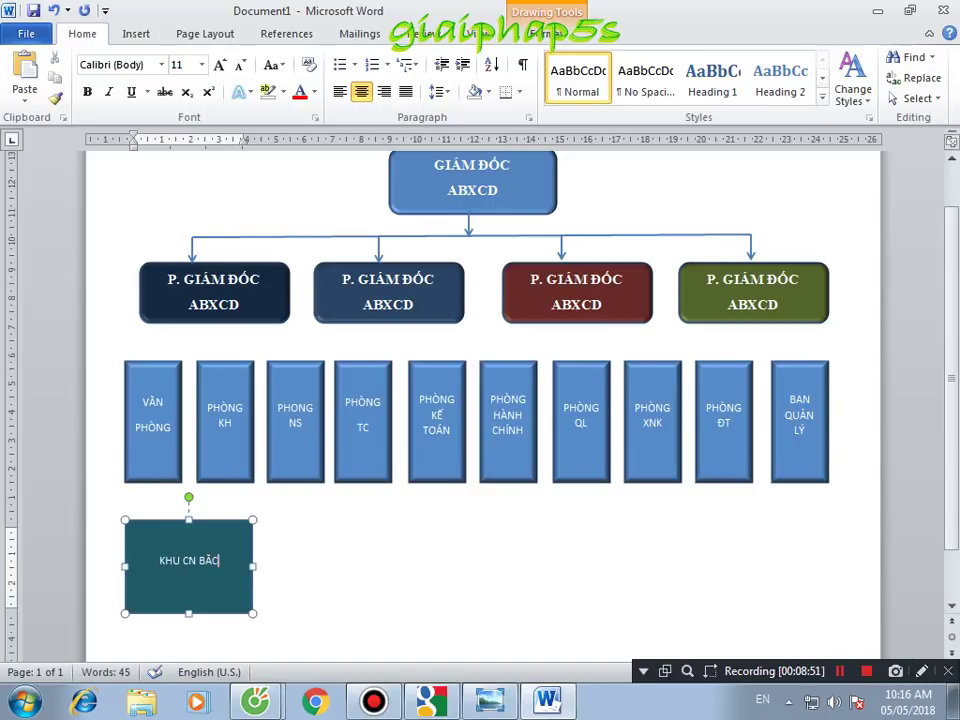
{"action": "key", "text": "BackSpace"}
{"action": "key", "text": "BackSpace"}
{"action": "key", "text": "BackSpace"}
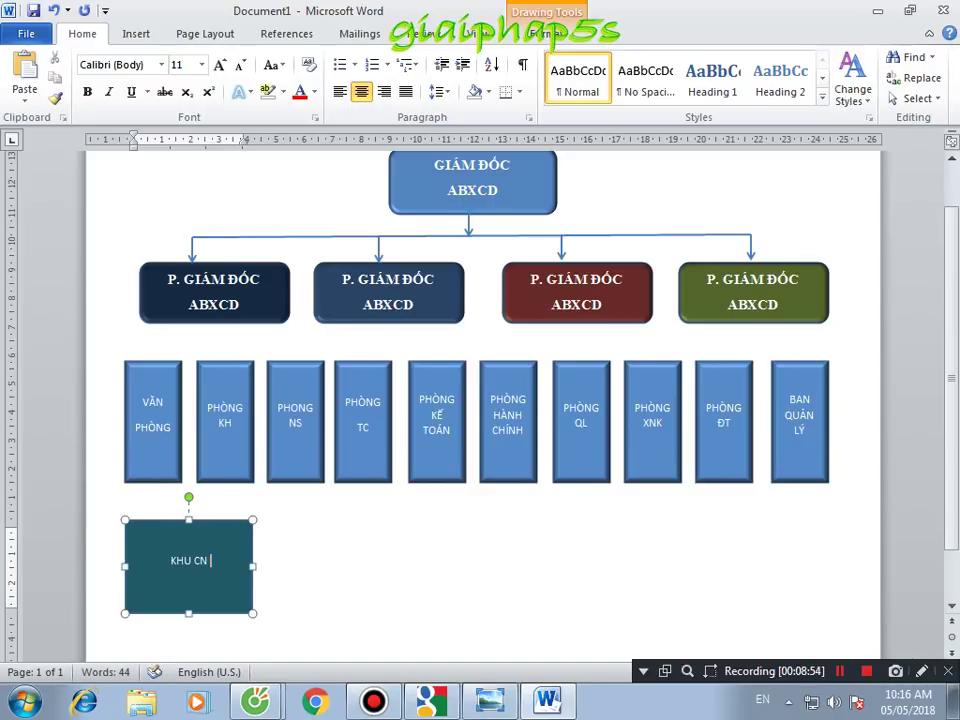
{"action": "type", "text": "PHA"}
{"action": "key", "text": "BackSpace"}
{"action": "type", "text": "IAS BACw"}
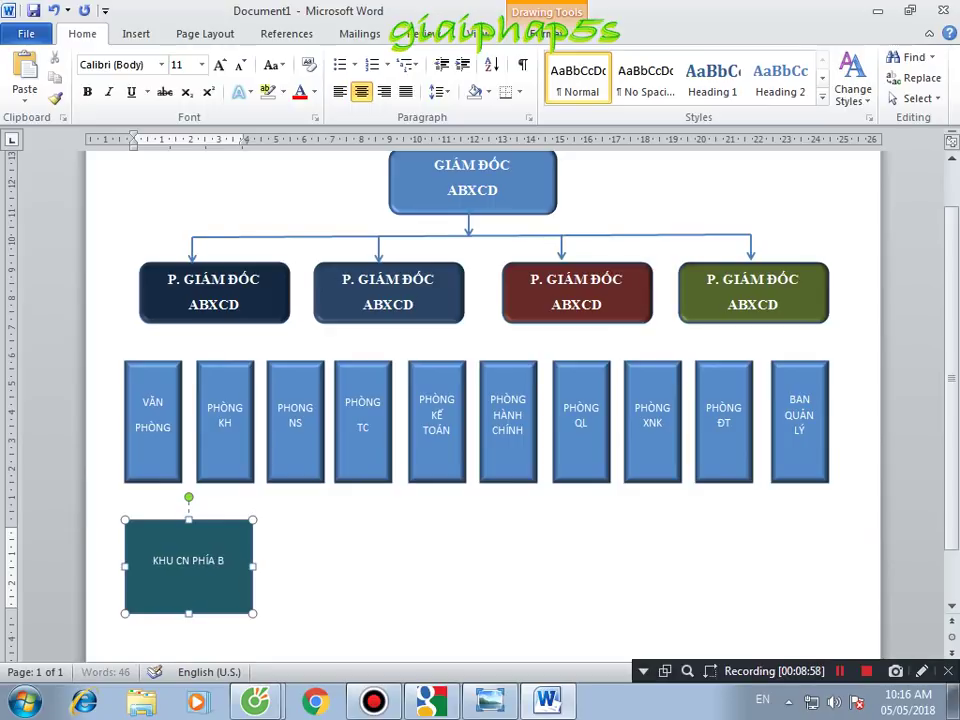
{"action": "type", "text": "s"}
{"action": "left_click", "coordinate": [270, 606]}
{"action": "left_click", "coordinate": [246, 580]}
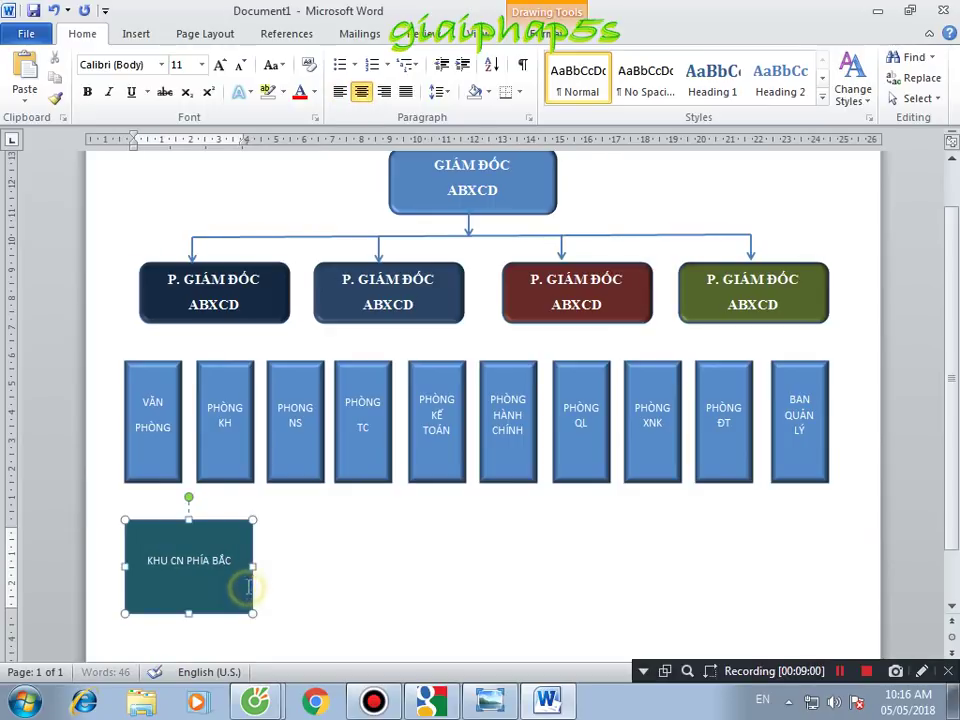
- Copy the teal zone box across the row and relabel the second one PHÍA NAM
{"action": "left_click_drag", "start_coordinate": [236, 526], "coordinate": [790, 523]}
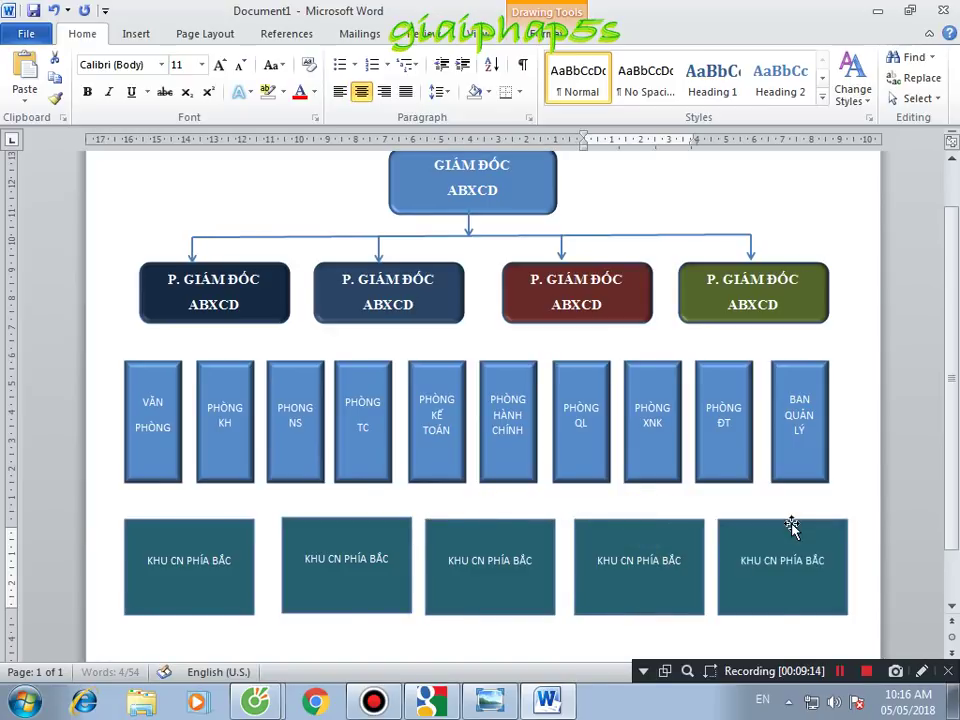
{"action": "left_click", "coordinate": [316, 525]}
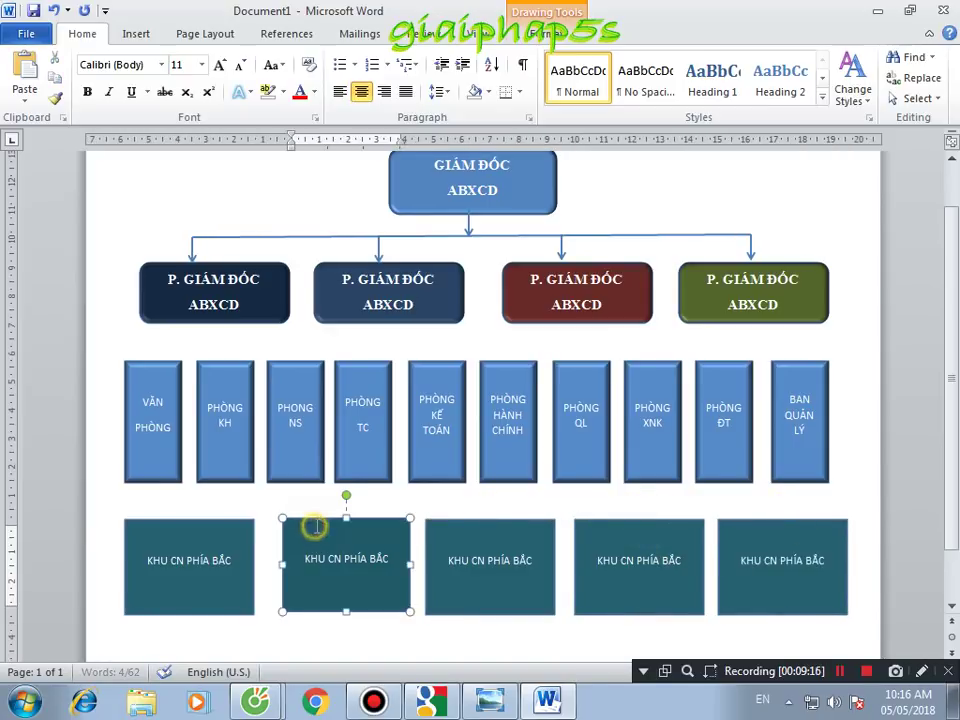
{"action": "left_click_drag", "start_coordinate": [310, 527], "coordinate": [310, 529]}
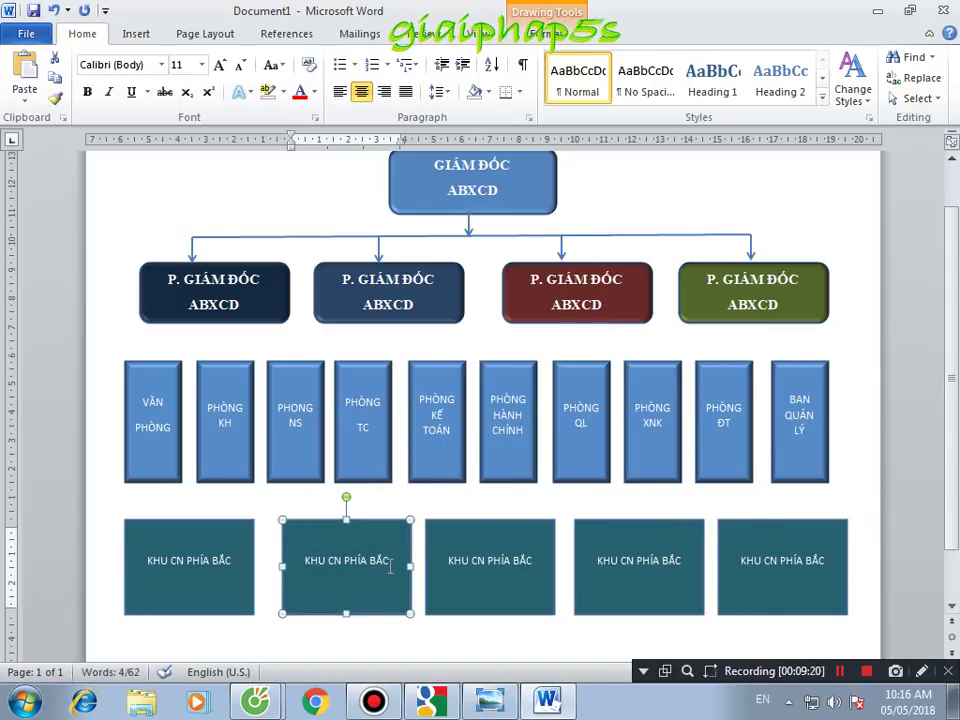
{"action": "left_click", "coordinate": [390, 562]}
{"action": "key", "text": "BackSpace"}
{"action": "key", "text": "BackSpace"}
{"action": "key", "text": "BackSpace"}
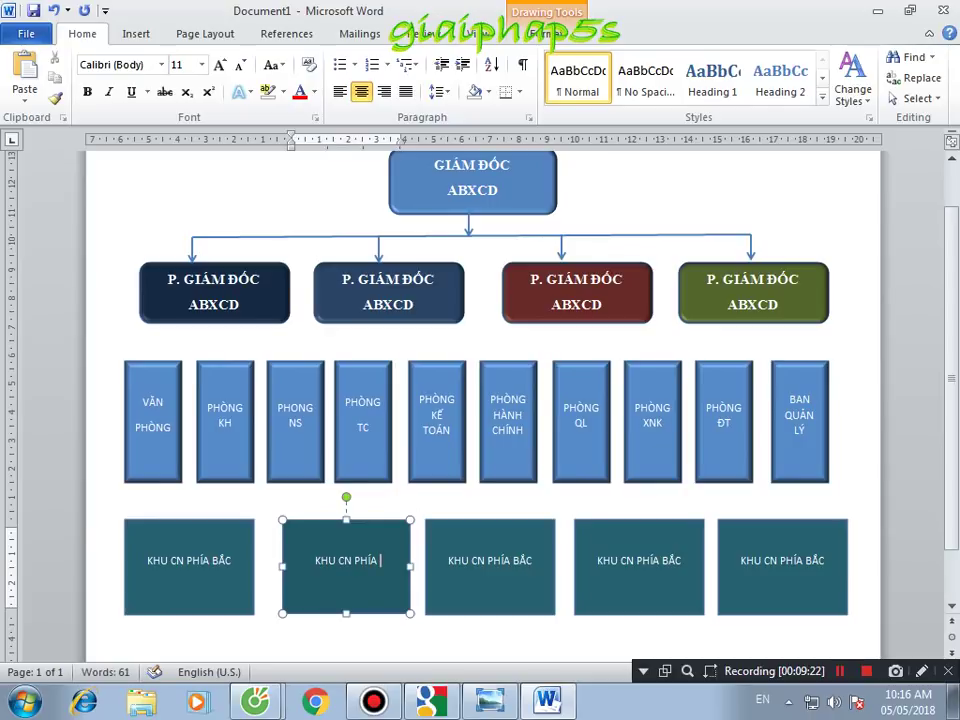
{"action": "type", "text": "NAM"}
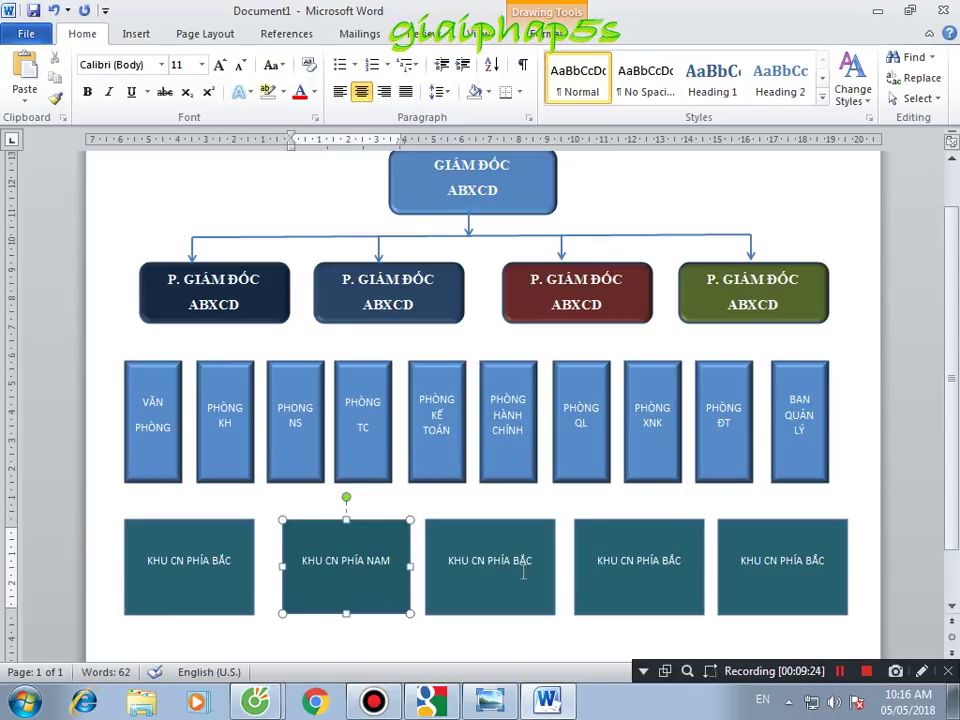
- Relabel the third and fourth teal boxes PHÍA ĐÔNG and PHÍA TÂY
{"action": "left_click", "coordinate": [529, 566]}
{"action": "key", "text": "BackSpace"}
{"action": "key", "text": "BackSpace"}
{"action": "key", "text": "BackSpace"}
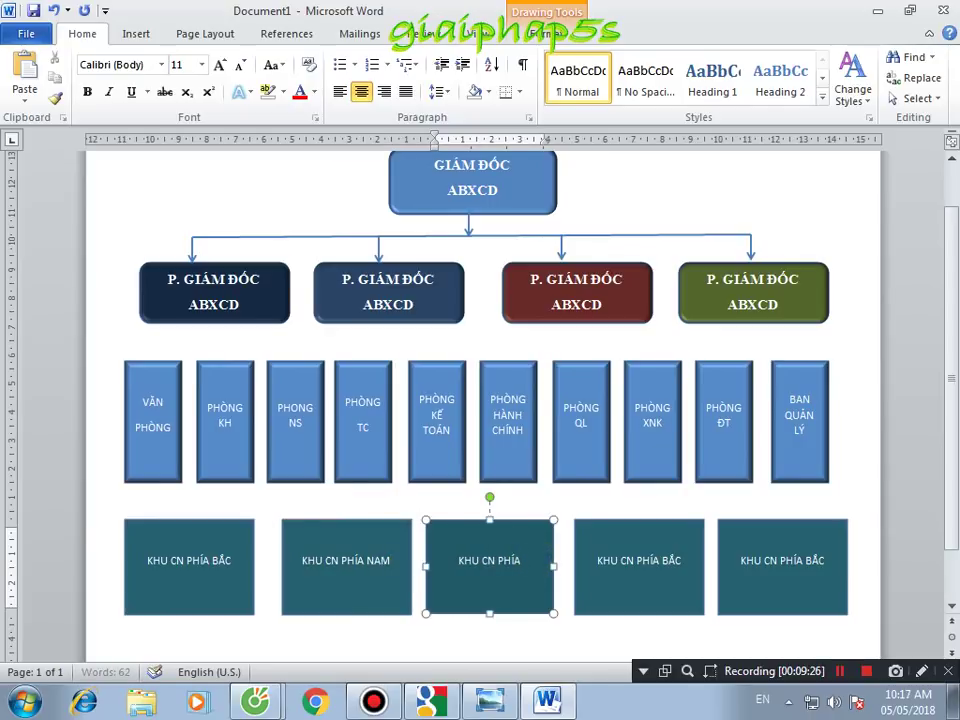
{"action": "type", "text": " ĐÔNG"}
{"action": "left_click", "coordinate": [682, 562]}
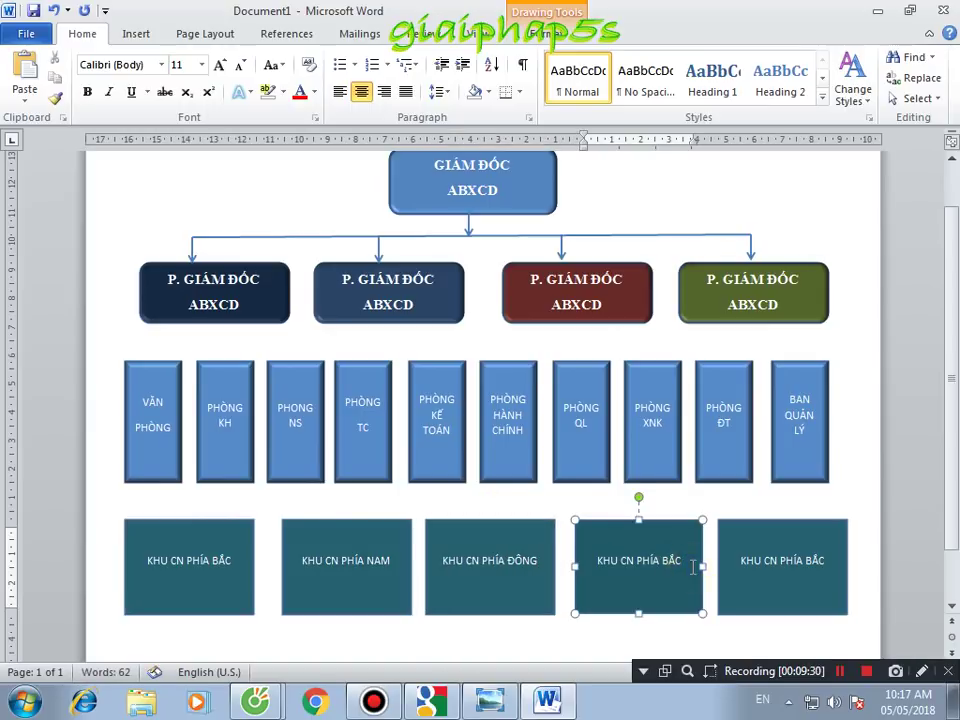
{"action": "key", "text": "BackSpace"}
{"action": "key", "text": "BackSpace"}
{"action": "key", "text": "BackSpace"}
{"action": "type", "text": "T"}
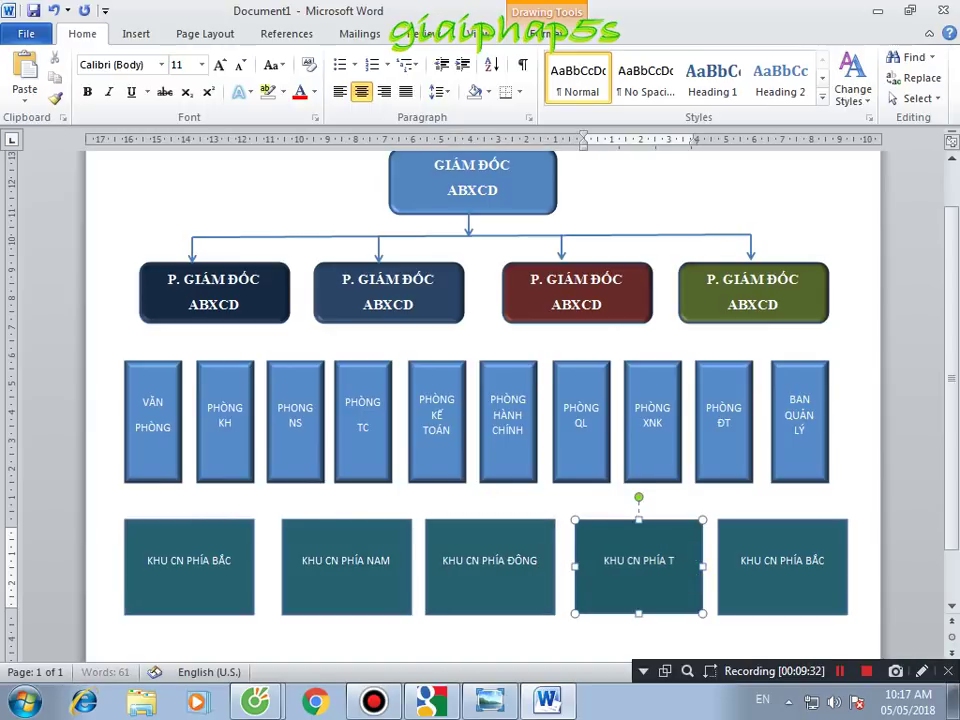
{"action": "type", "text": "ÂY"}
- Relabel the fifth teal box KHU CN TRUNG TÂM and clear the selection
{"action": "left_click", "coordinate": [827, 563]}
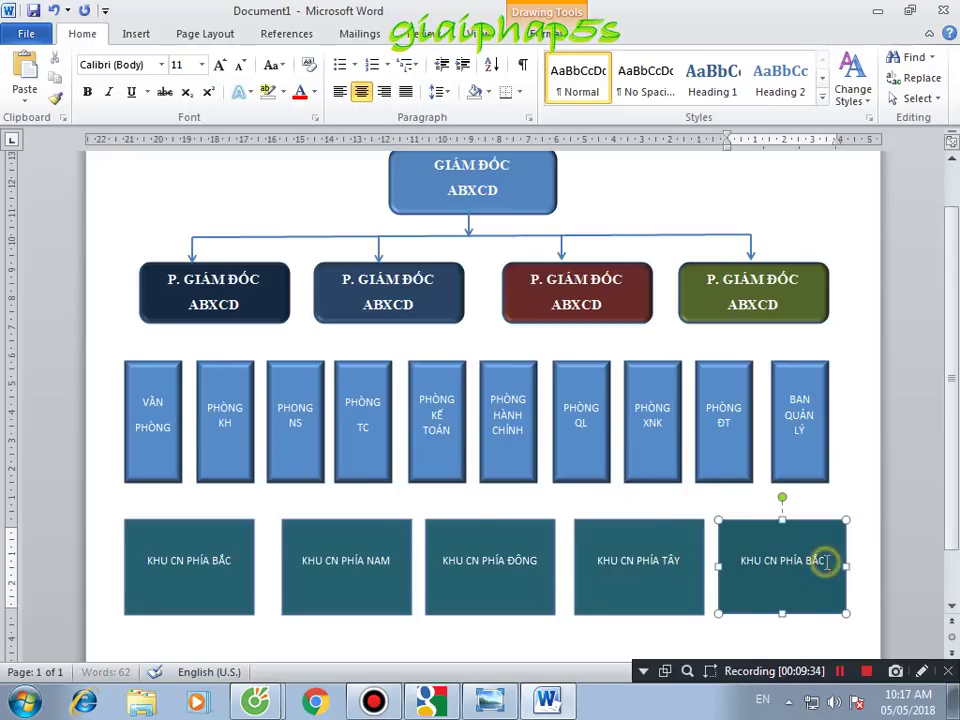
{"action": "key", "text": "BackSpace"}
{"action": "key", "text": "BackSpace"}
{"action": "key", "text": "BackSpace"}
{"action": "key", "text": "BackSpace"}
{"action": "key", "text": "BackSpace"}
{"action": "key", "text": "BackSpace"}
{"action": "key", "text": "BackSpace"}
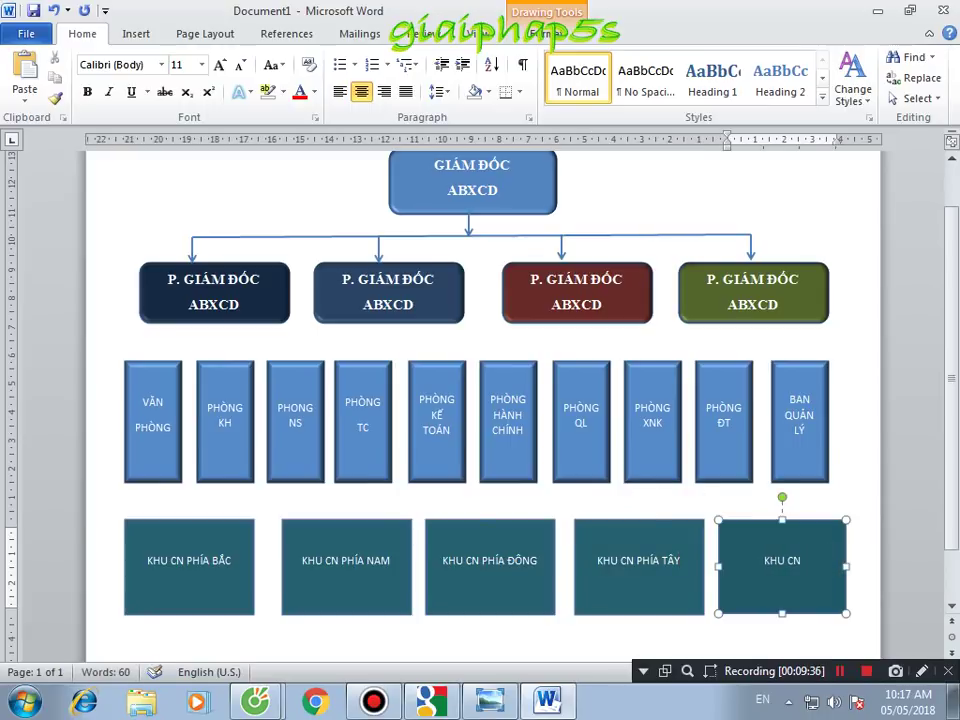
{"action": "type", "text": "TRUNG"}
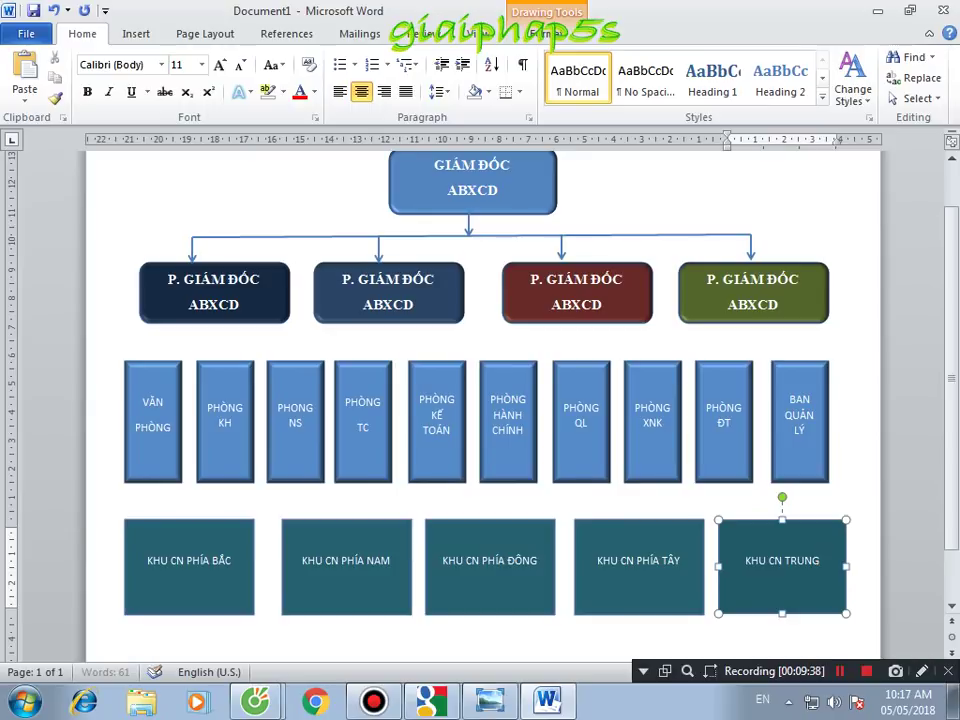
{"action": "type", "text": " TAa,"}
{"action": "key", "text": "BackSpace"}
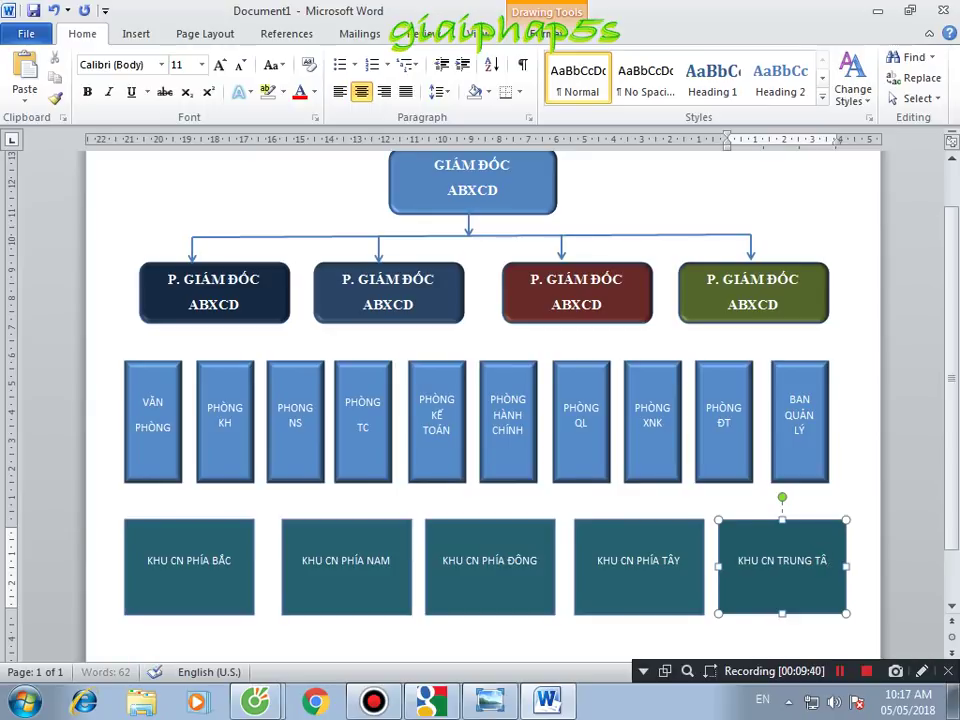
{"action": "type", "text": "M"}
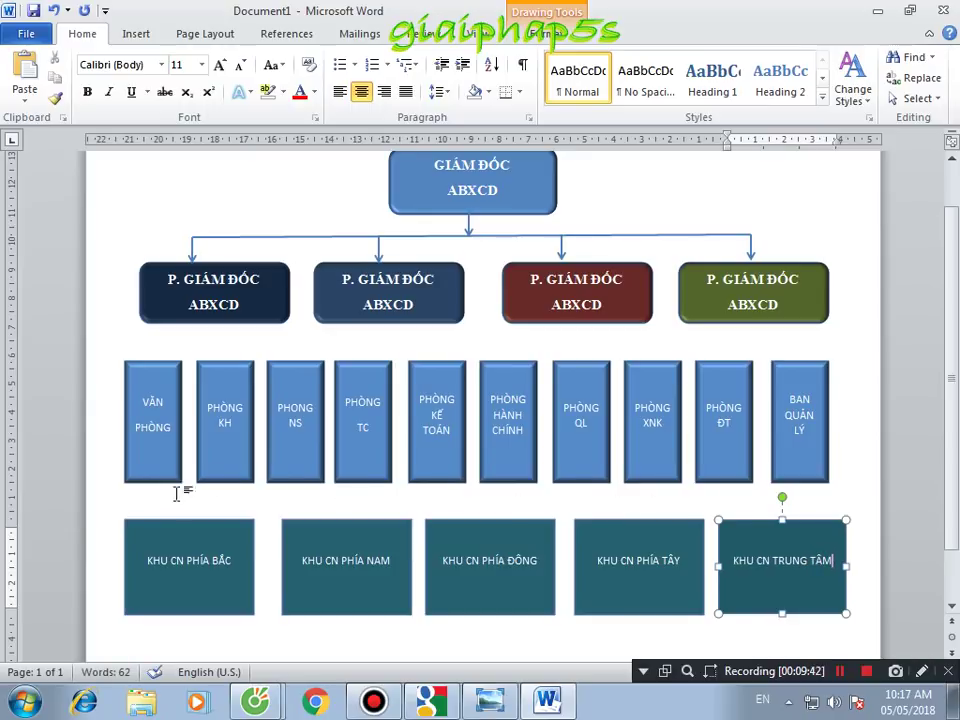
{"action": "left_click", "coordinate": [124, 501]}
{"action": "key", "text": "ctrl+a"}
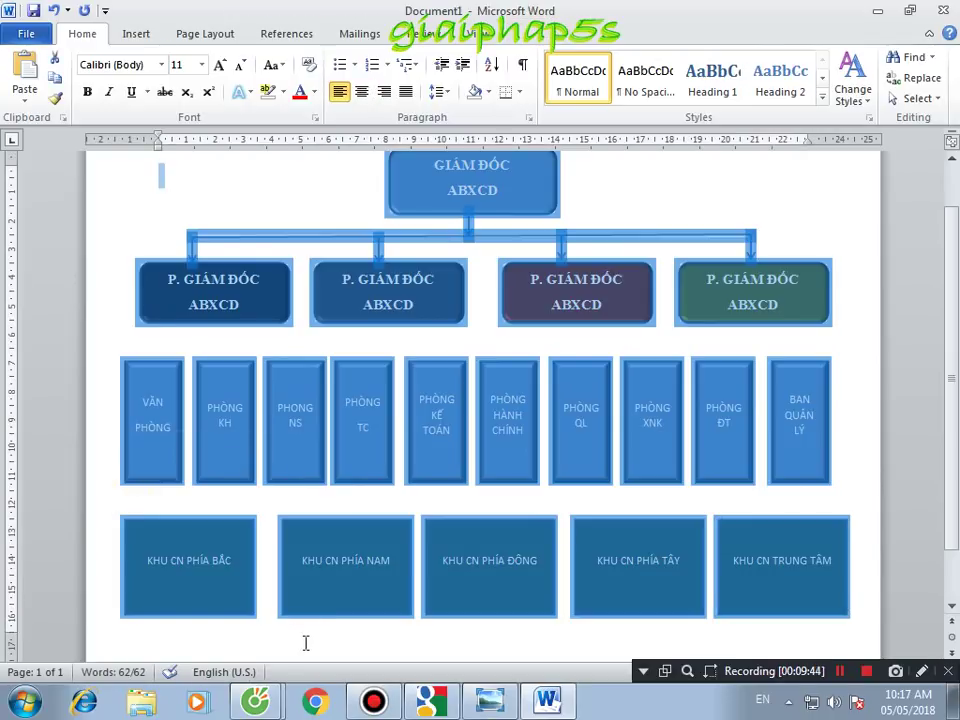
{"action": "left_click", "coordinate": [306, 640]}
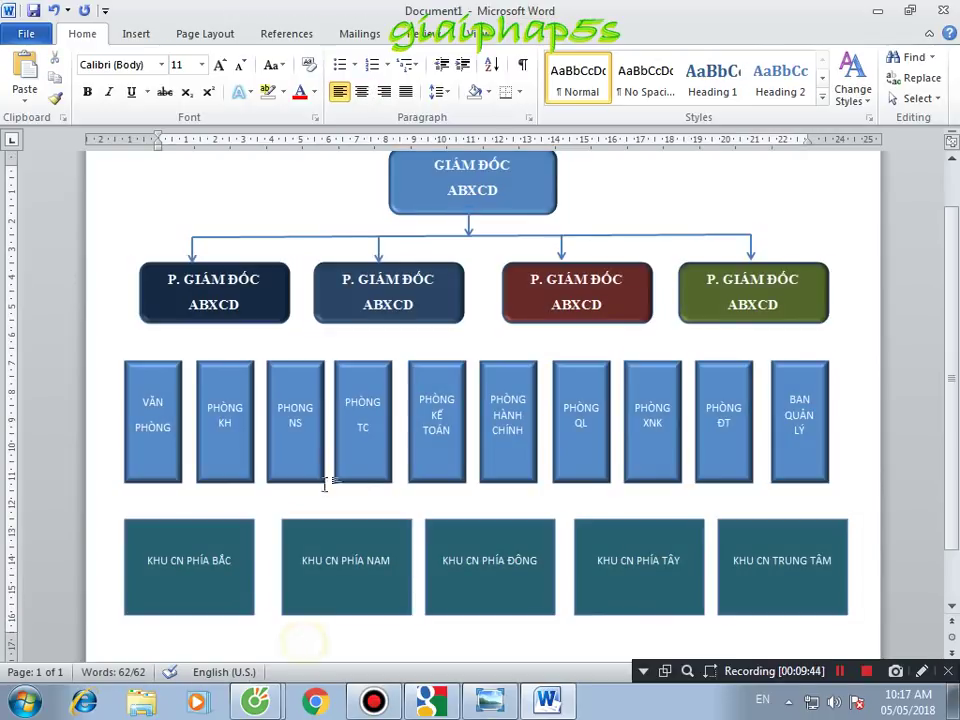
- Draw a horizontal line spanning beneath the four deputy boxes
{"action": "left_click", "coordinate": [135, 32]}
{"action": "left_click", "coordinate": [243, 80]}
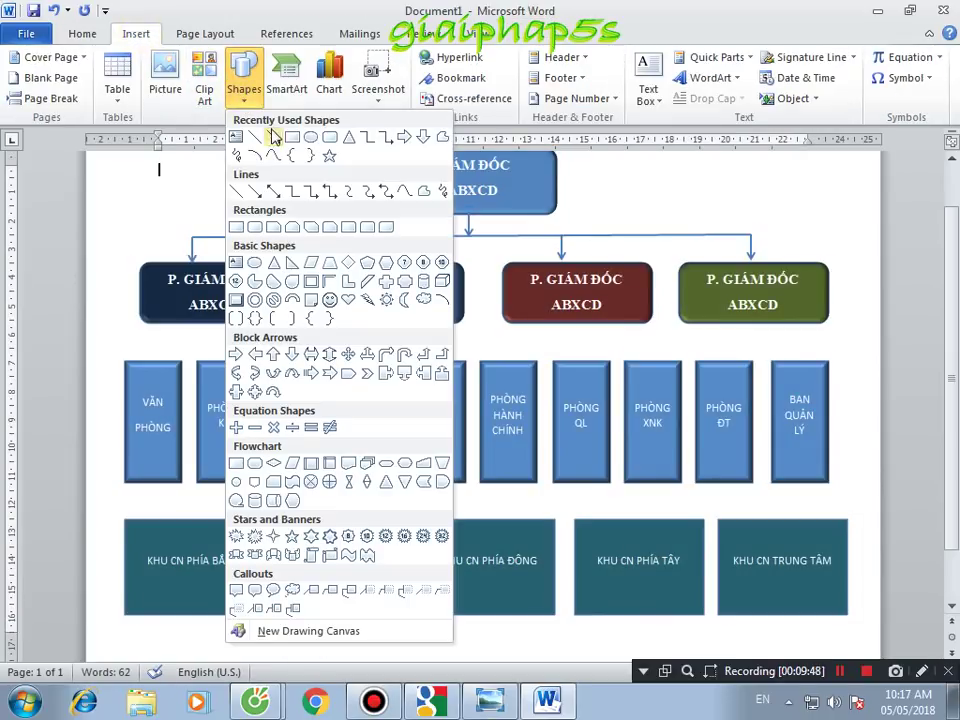
{"action": "left_click", "coordinate": [255, 136]}
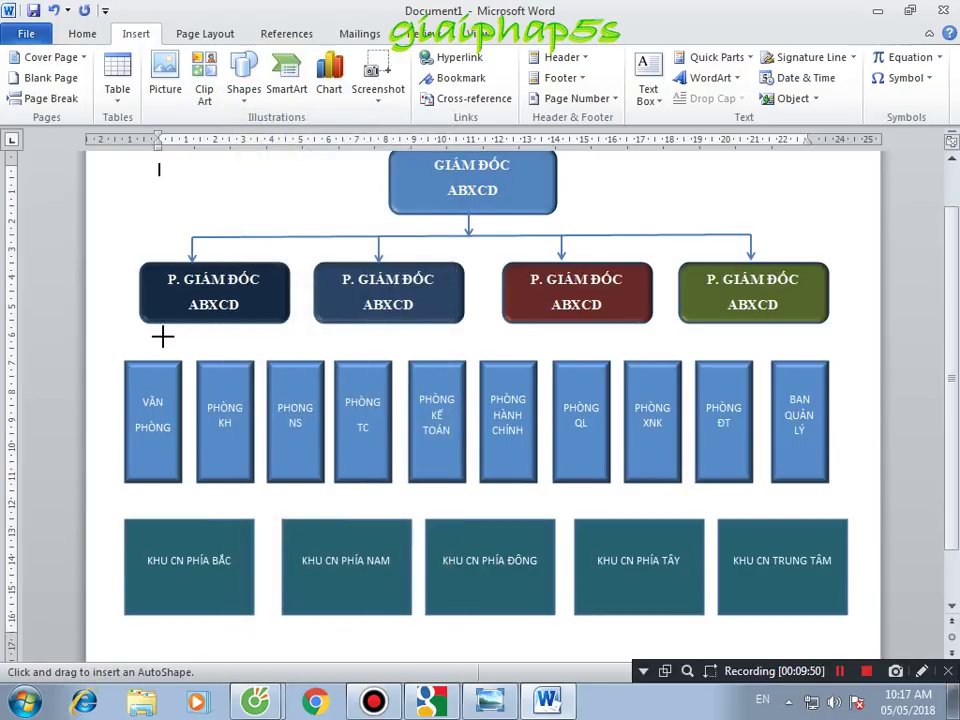
{"action": "mouse_move", "coordinate": [163, 337]}
{"action": "left_mouse_down"}
{"action": "mouse_move", "coordinate": [778, 327]}
{"action": "mouse_move", "coordinate": [807, 339]}
{"action": "left_mouse_up"}
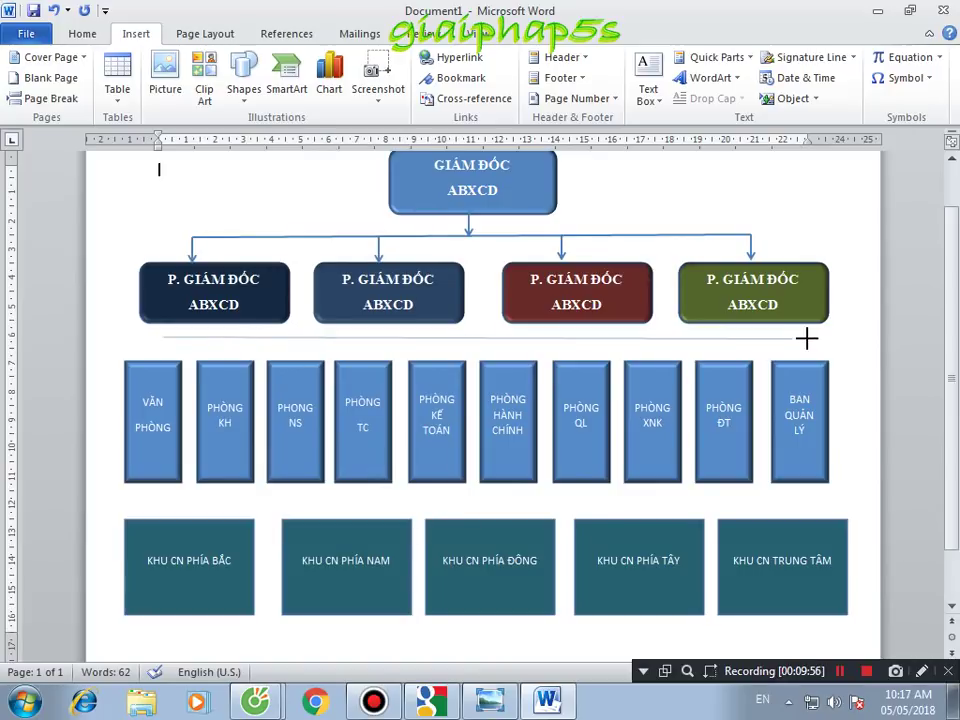
- Set the new line's width to 2 pt in Format Shape
{"action": "right_click", "coordinate": [807, 339]}
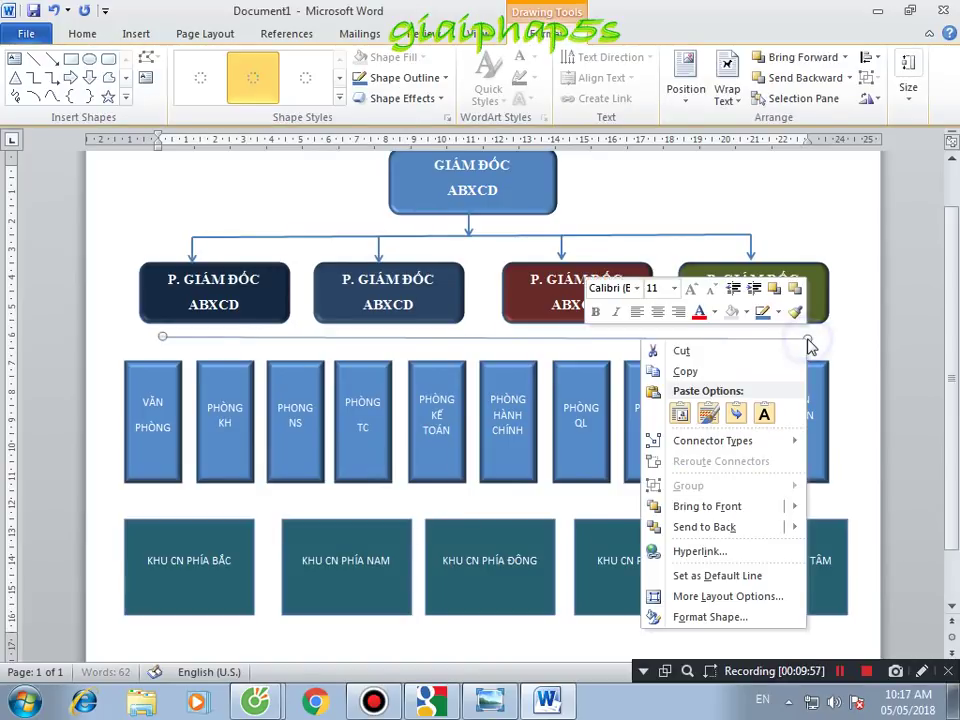
{"action": "left_click", "coordinate": [703, 619]}
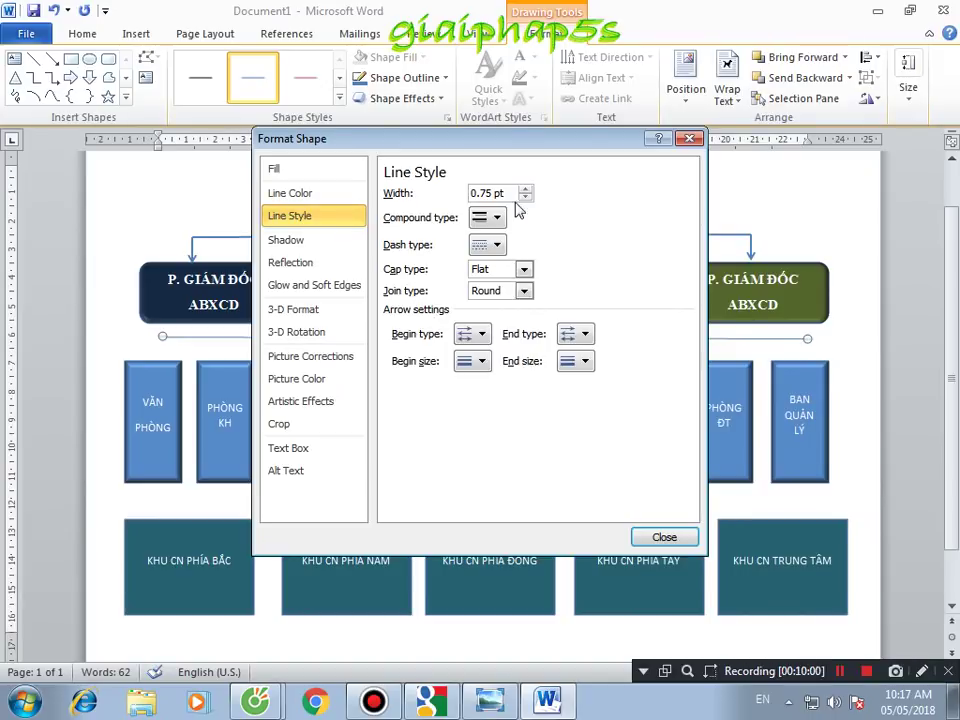
{"action": "left_click", "coordinate": [525, 189]}
{"action": "left_click", "coordinate": [525, 189]}
{"action": "left_click", "coordinate": [525, 189]}
{"action": "left_click", "coordinate": [525, 189]}
{"action": "left_click", "coordinate": [525, 189]}
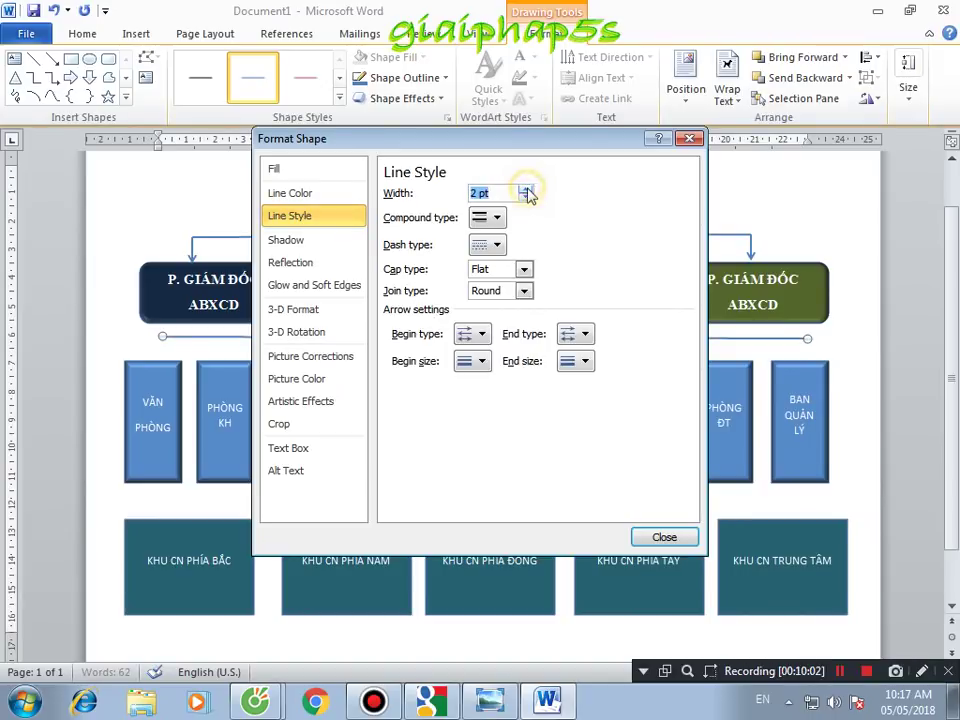
{"action": "left_click", "coordinate": [645, 537]}
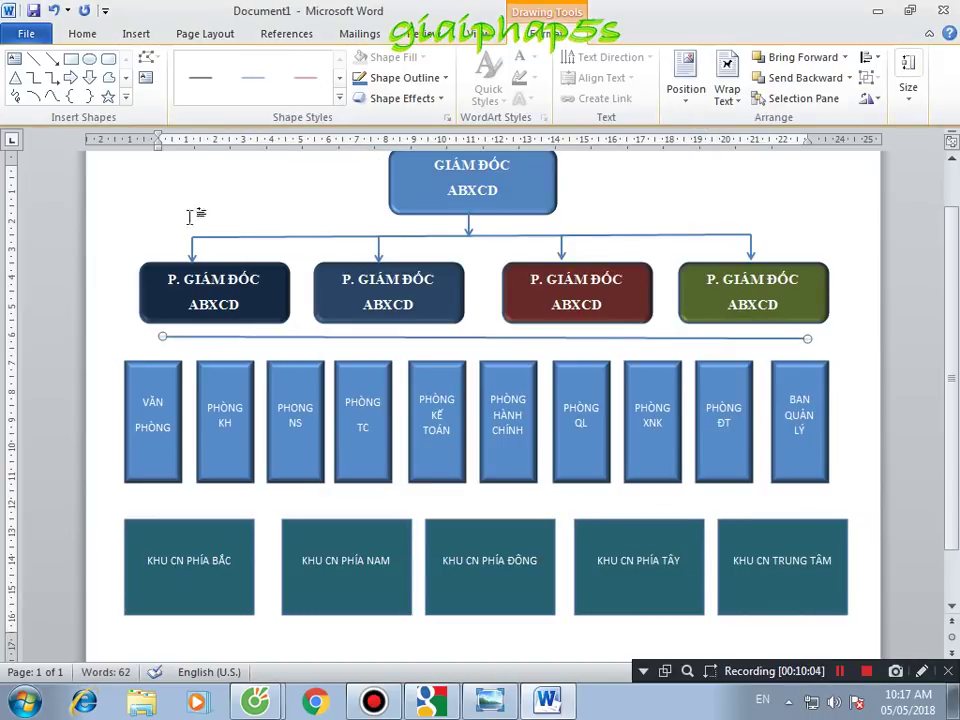
{"action": "left_click", "coordinate": [160, 180]}
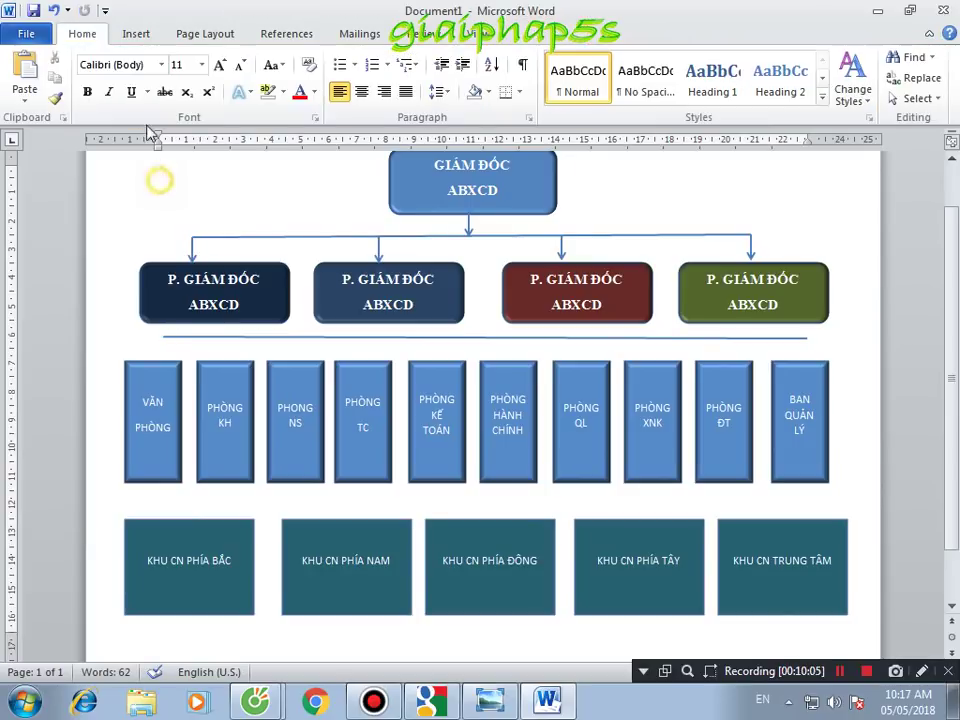
- Draw a short arrow from the horizontal line down onto the VĂN PHÒNG box
{"action": "left_click", "coordinate": [136, 33]}
{"action": "left_click", "coordinate": [244, 88]}
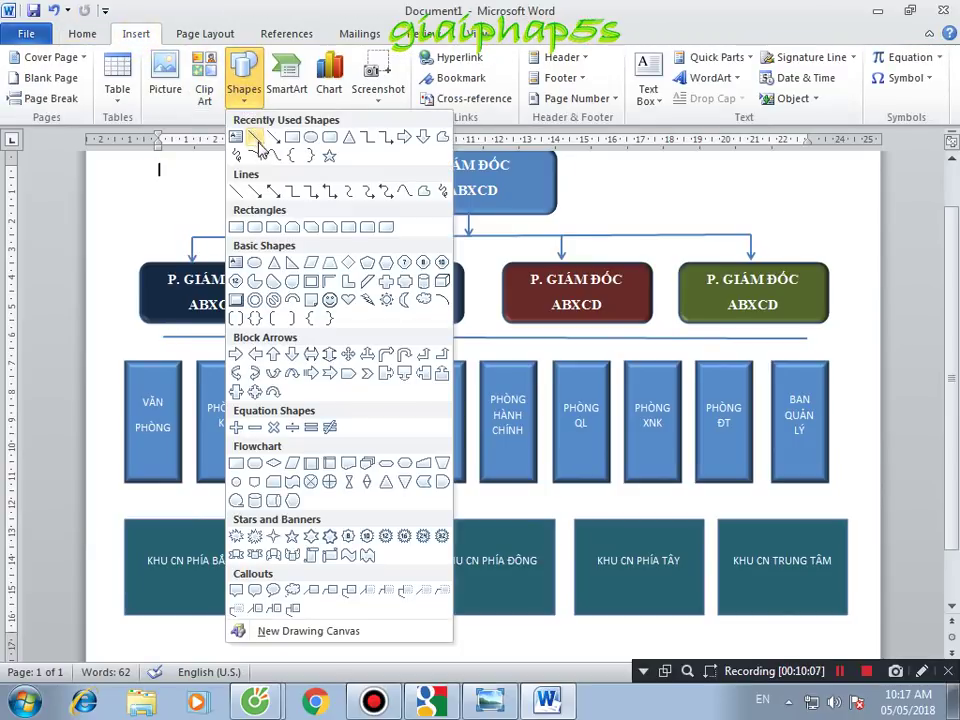
{"action": "left_click", "coordinate": [273, 137]}
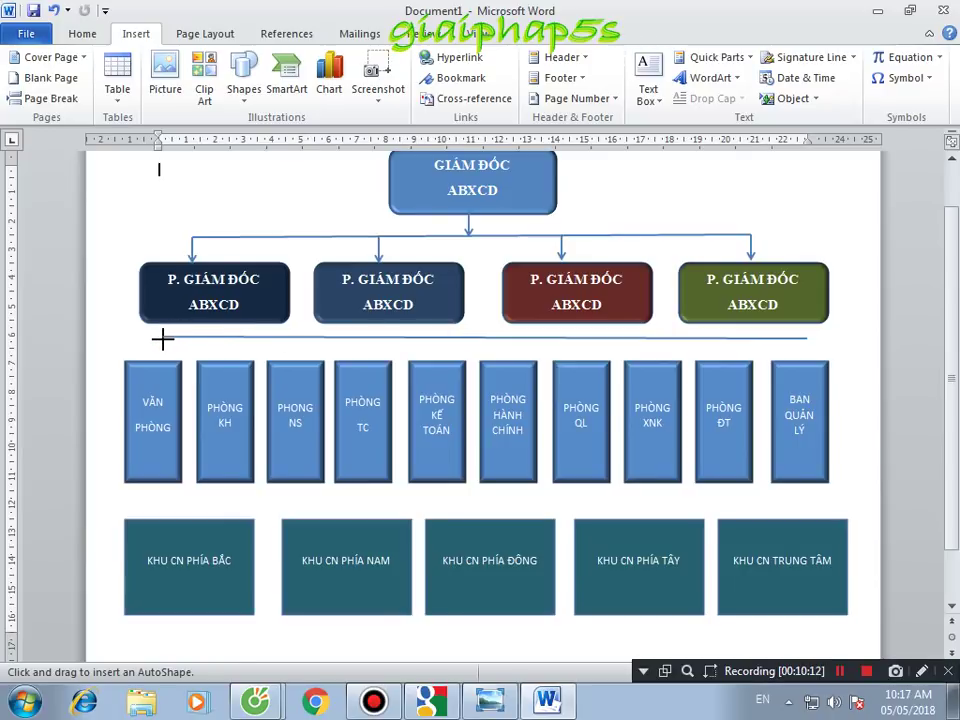
{"action": "left_click_drag", "start_coordinate": [162, 340], "coordinate": [162, 348]}
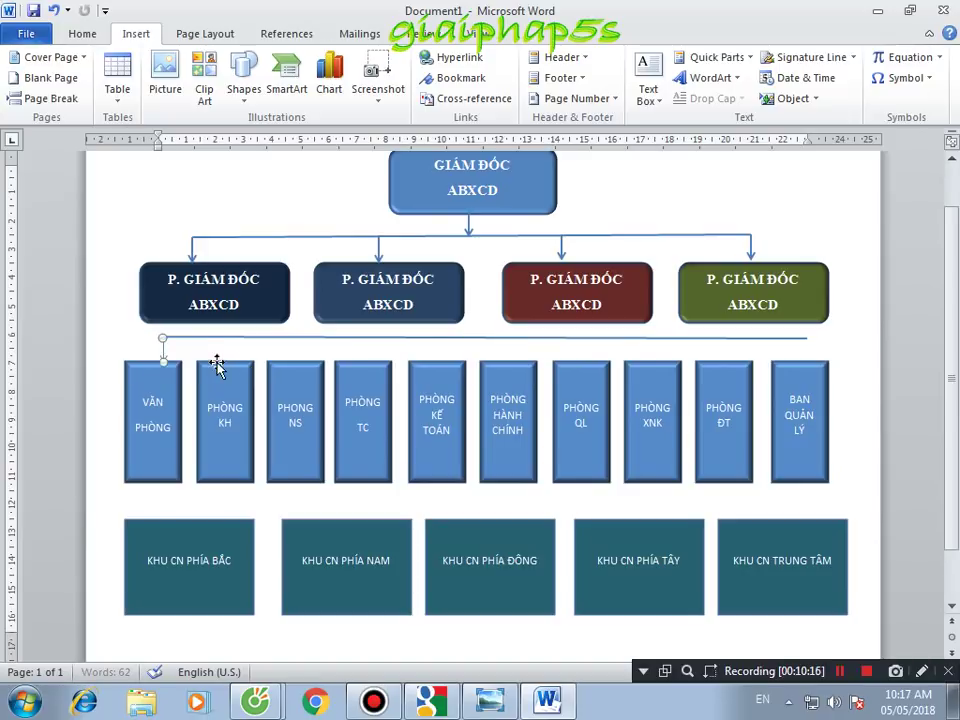
- Set the new short arrow's line width to 2 pt
{"action": "left_click", "coordinate": [162, 345]}
{"action": "right_click", "coordinate": [162, 345]}
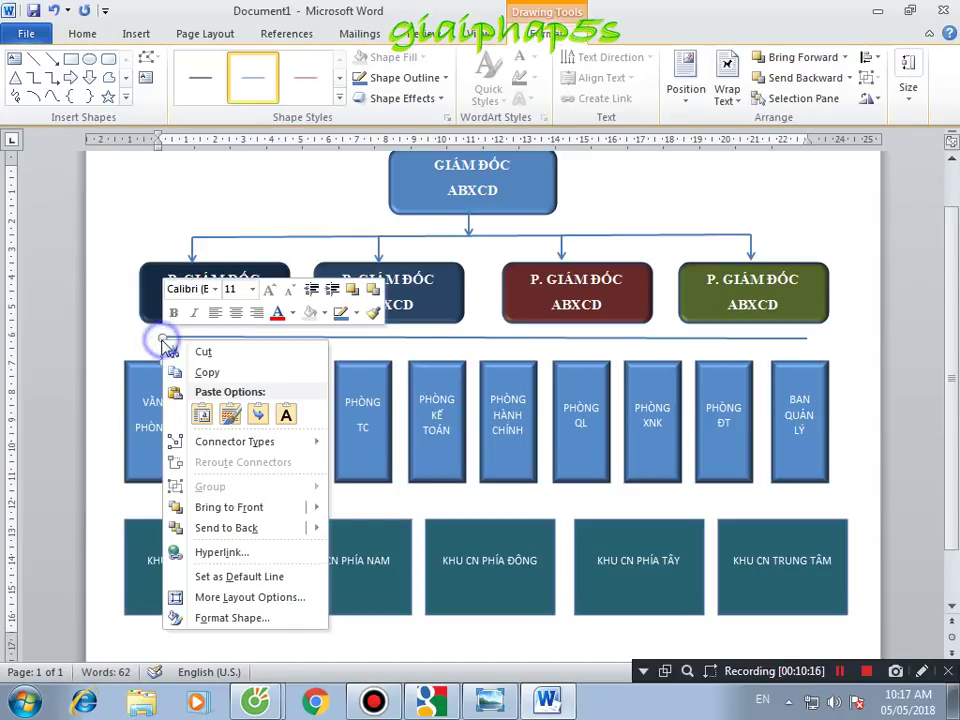
{"action": "left_click", "coordinate": [215, 617]}
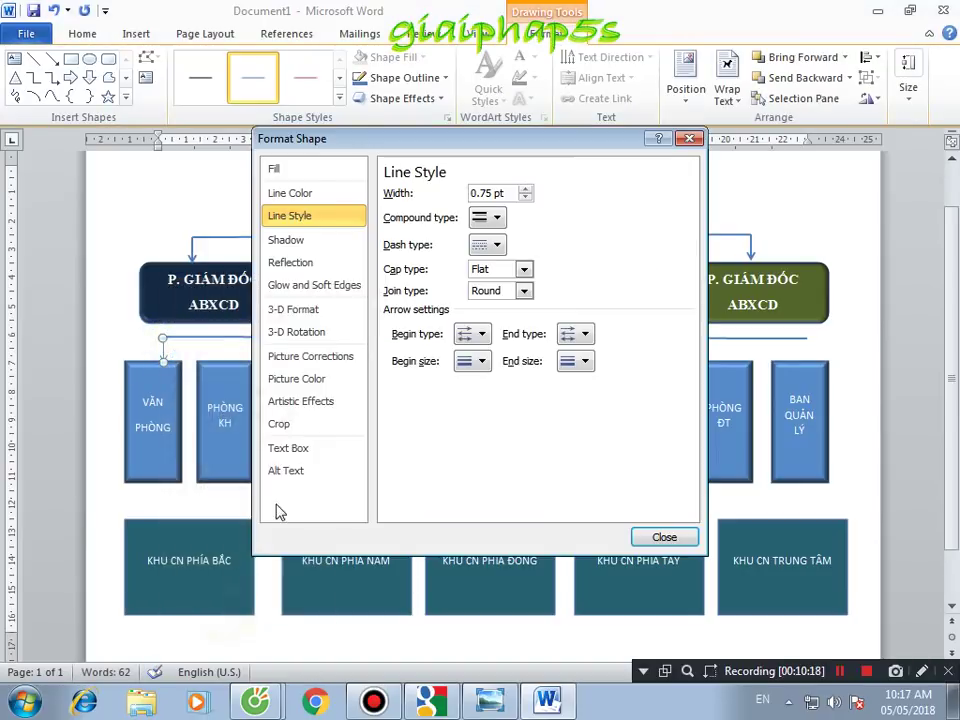
{"action": "left_click", "coordinate": [525, 188]}
{"action": "left_click", "coordinate": [525, 188]}
{"action": "left_click", "coordinate": [525, 188]}
{"action": "left_click", "coordinate": [525, 188]}
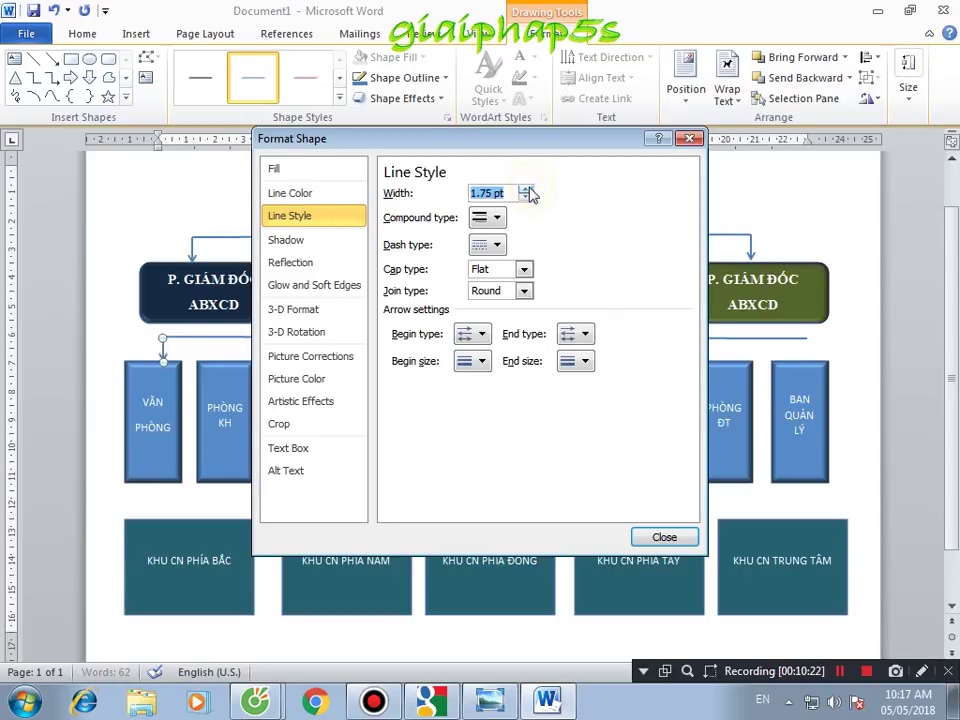
{"action": "left_click", "coordinate": [527, 190]}
{"action": "left_click", "coordinate": [645, 538]}
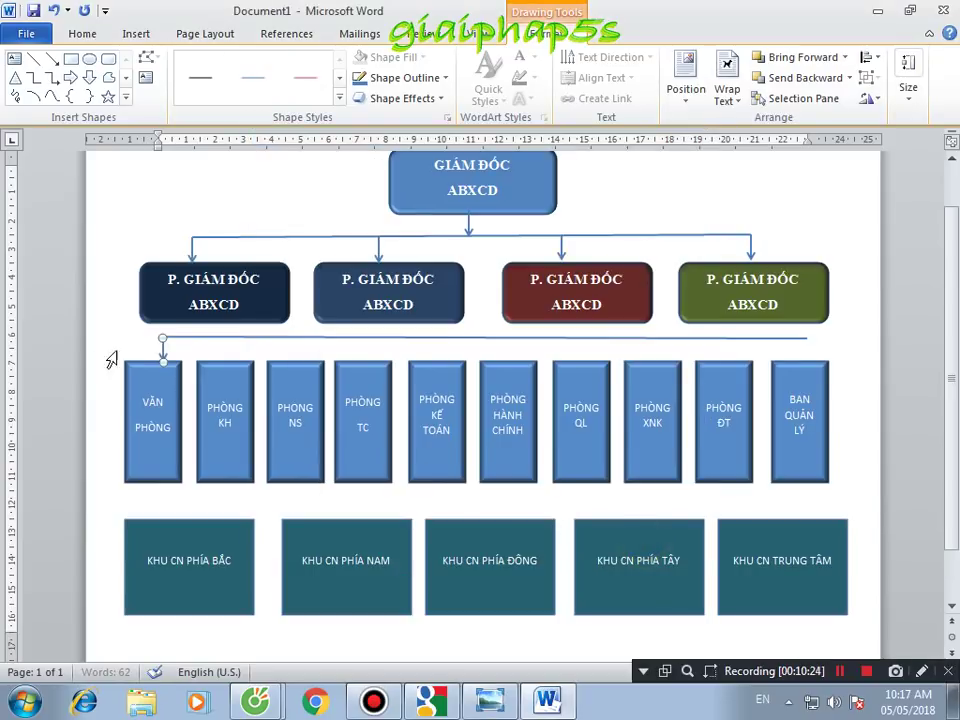
{"action": "key", "text": "ctrl+a"}
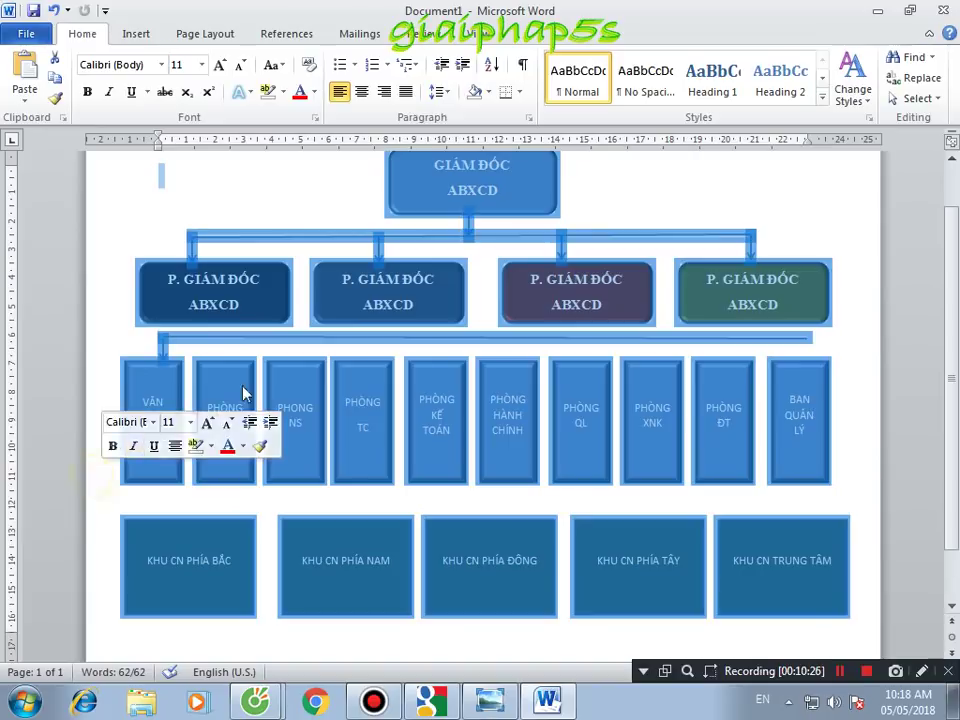
- Stretch the arrow above VĂN PHÒNG so it attaches down onto the box
{"action": "left_click", "coordinate": [259, 176]}
{"action": "left_click", "coordinate": [163, 355]}
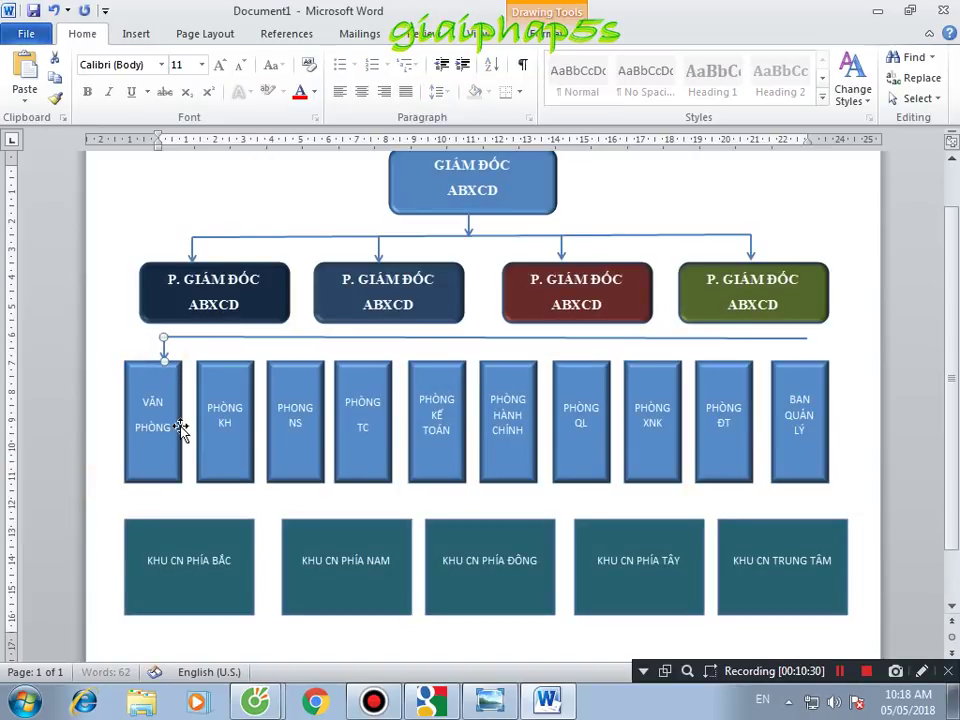
{"action": "left_click", "coordinate": [111, 343]}
{"action": "left_click", "coordinate": [252, 188]}
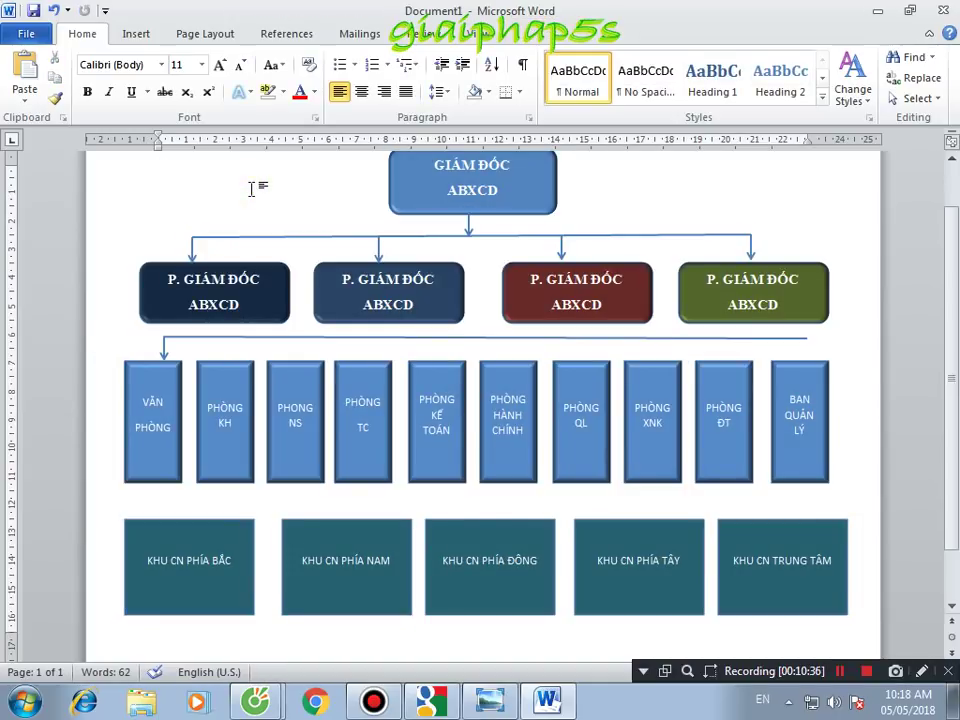
{"action": "left_click", "coordinate": [164, 350]}
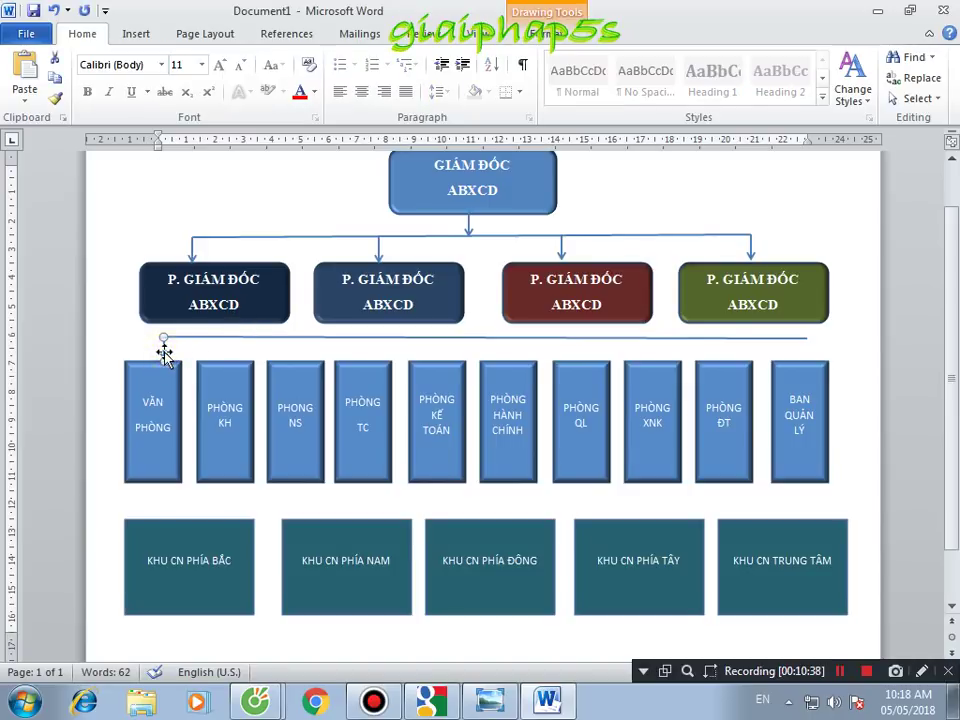
{"action": "left_click_drag", "start_coordinate": [164, 338], "coordinate": [164, 360]}
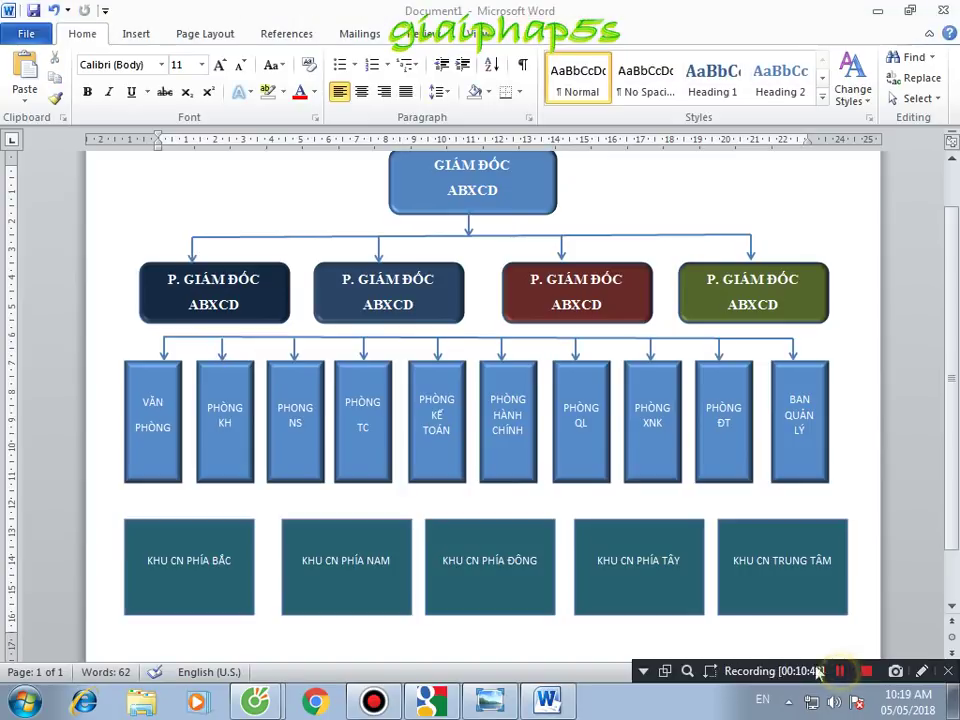
- Copy an arrow under the first P. GIÁM ĐỐC box and check the second and red deputies' arrows
{"action": "left_click", "coordinate": [222, 348]}
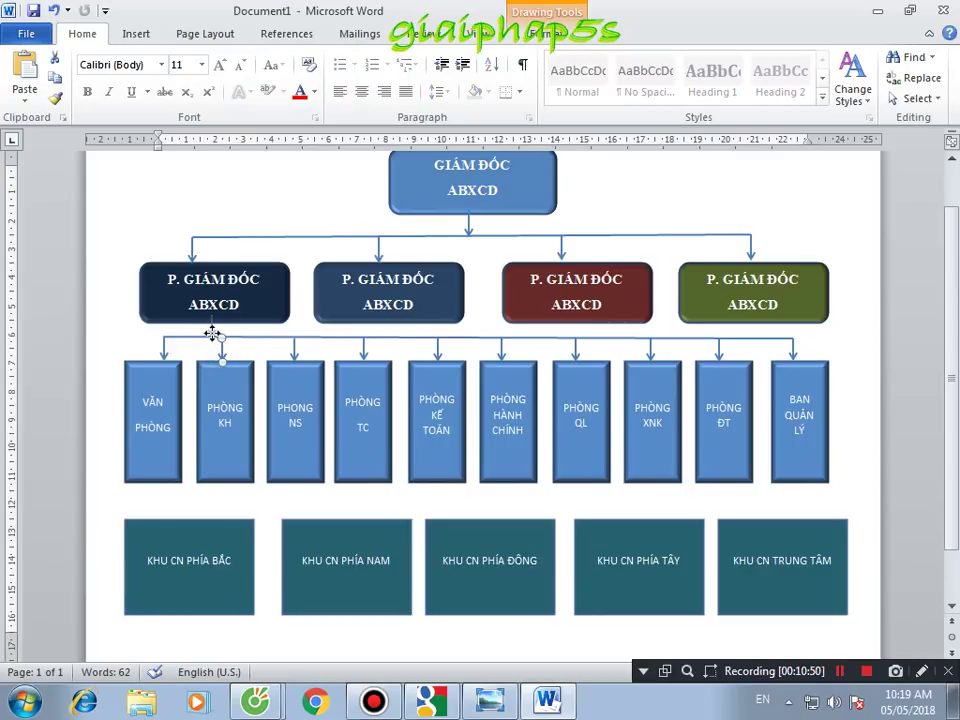
{"action": "left_click_drag", "start_coordinate": [212, 333], "coordinate": [211, 315]}
{"action": "left_click", "coordinate": [147, 348]}
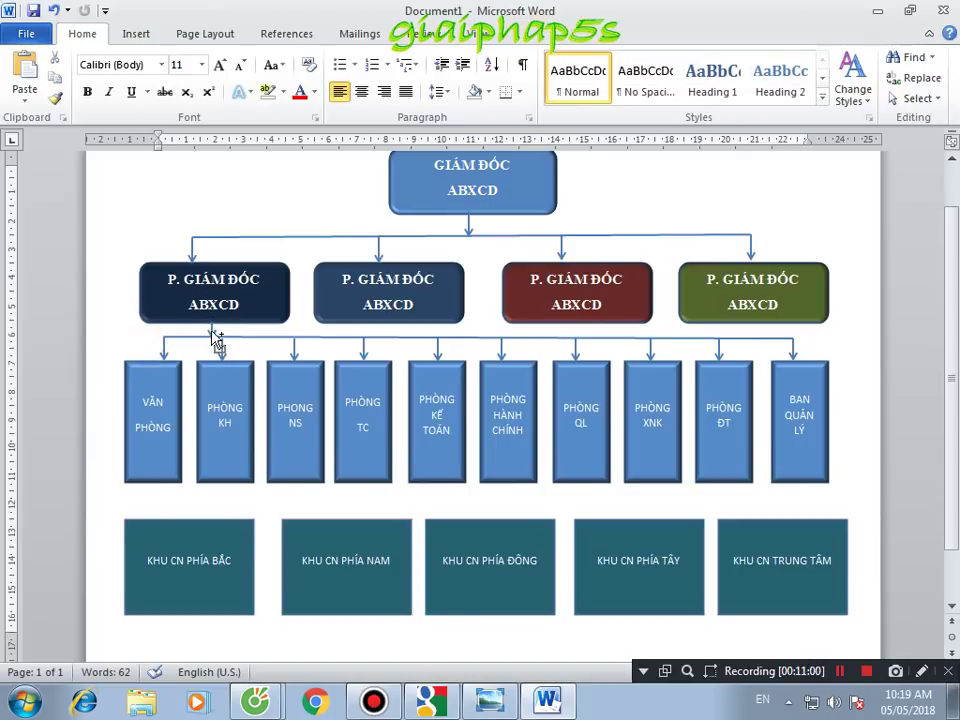
{"action": "left_click", "coordinate": [395, 334]}
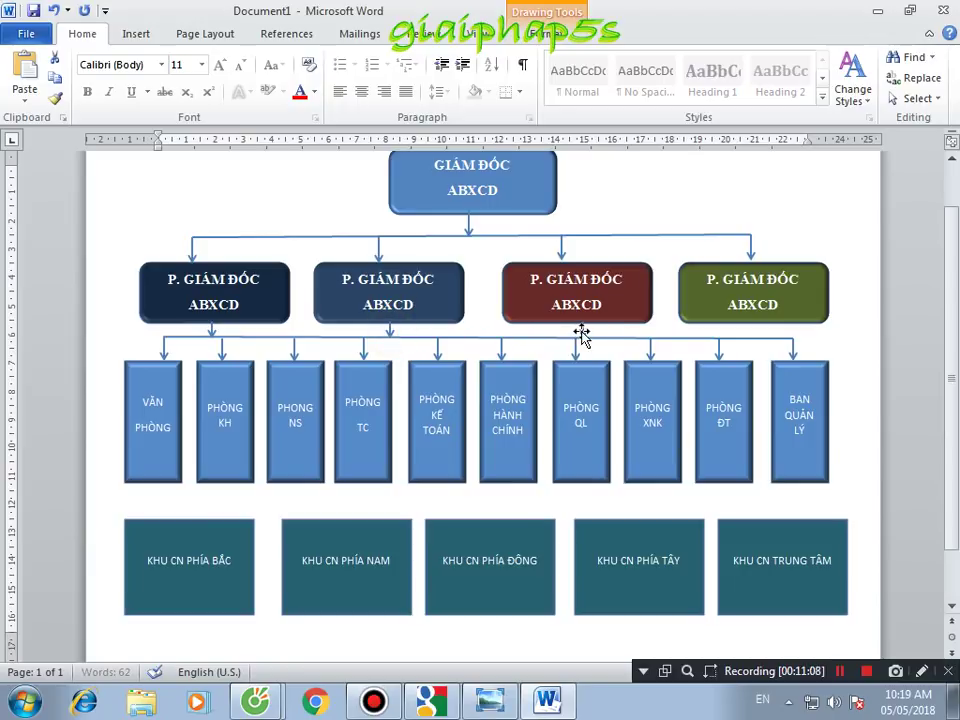
{"action": "left_click", "coordinate": [582, 331]}
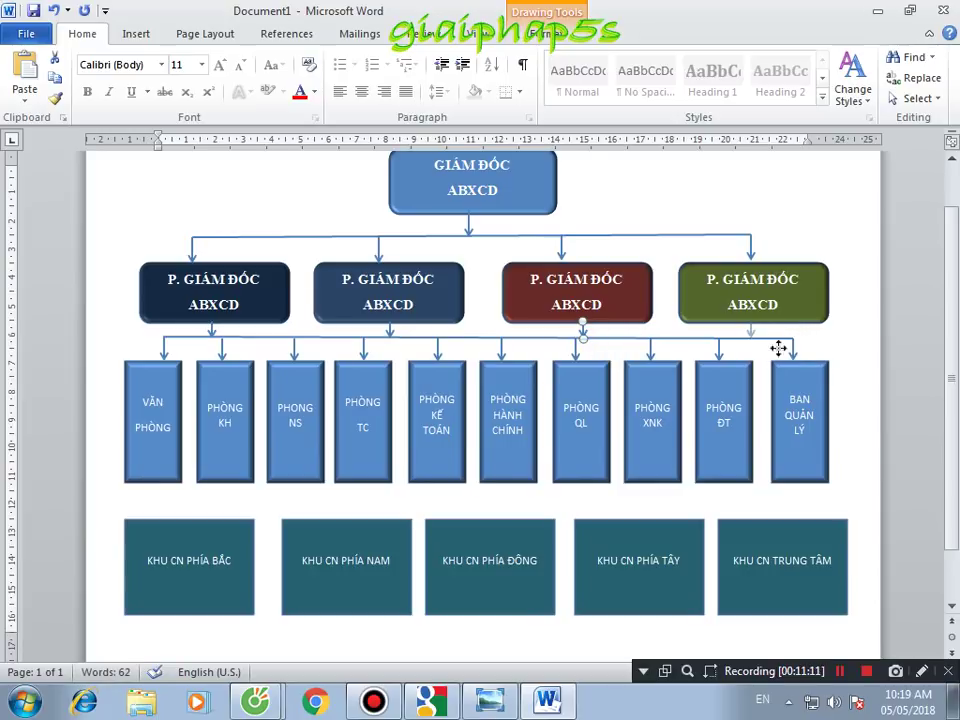
{"action": "left_click", "coordinate": [847, 343]}
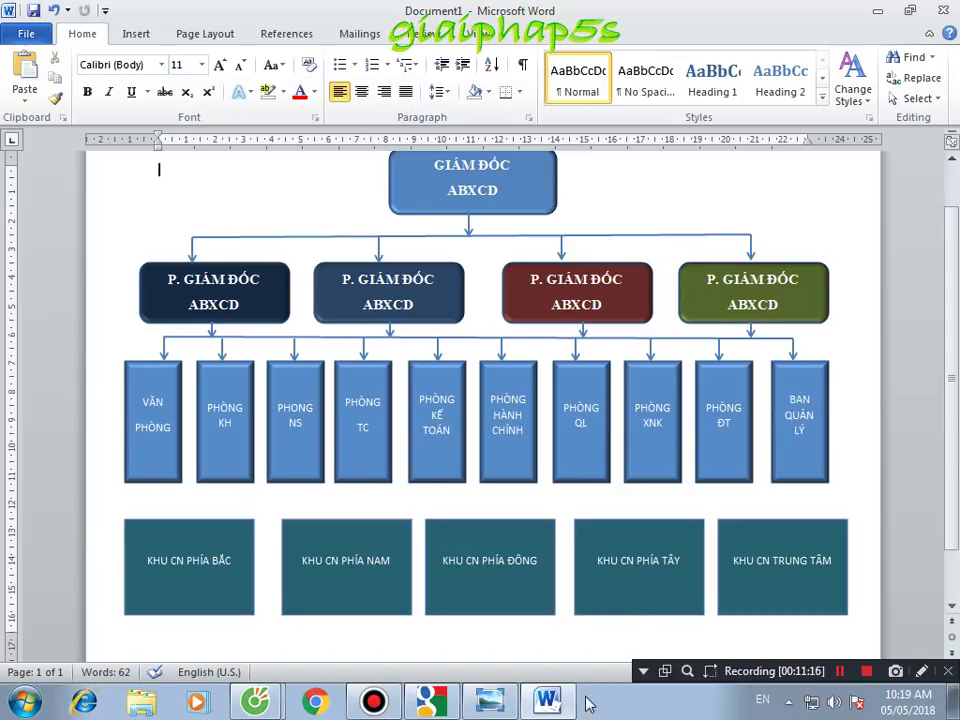
{"action": "left_click", "coordinate": [508, 702]}
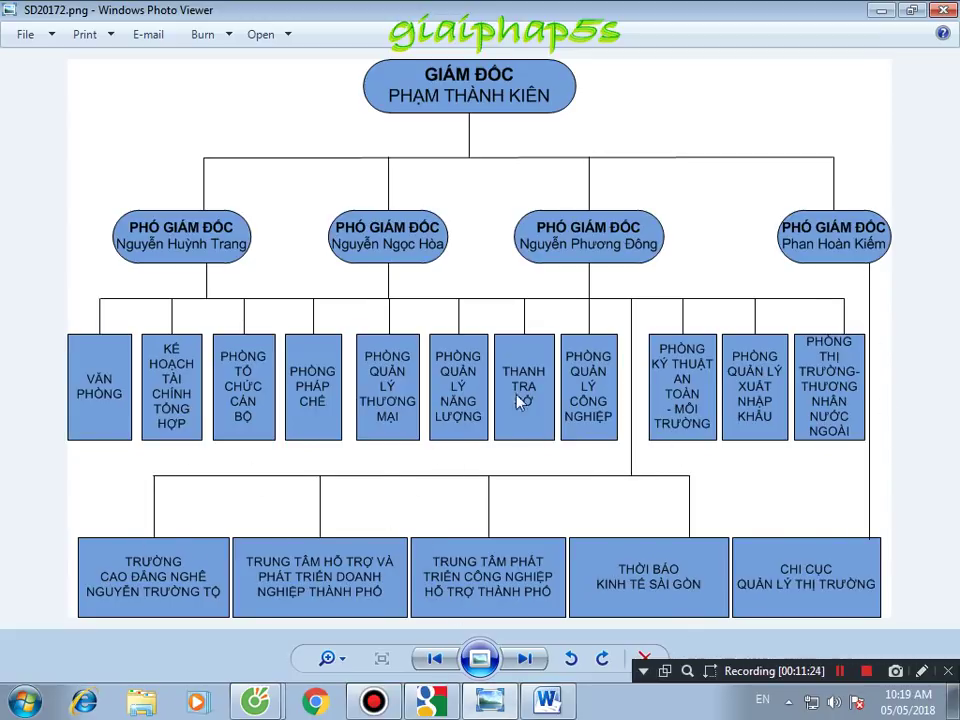
- Switch from the reference org chart picture back to the Word document
{"action": "left_click", "coordinate": [532, 705]}
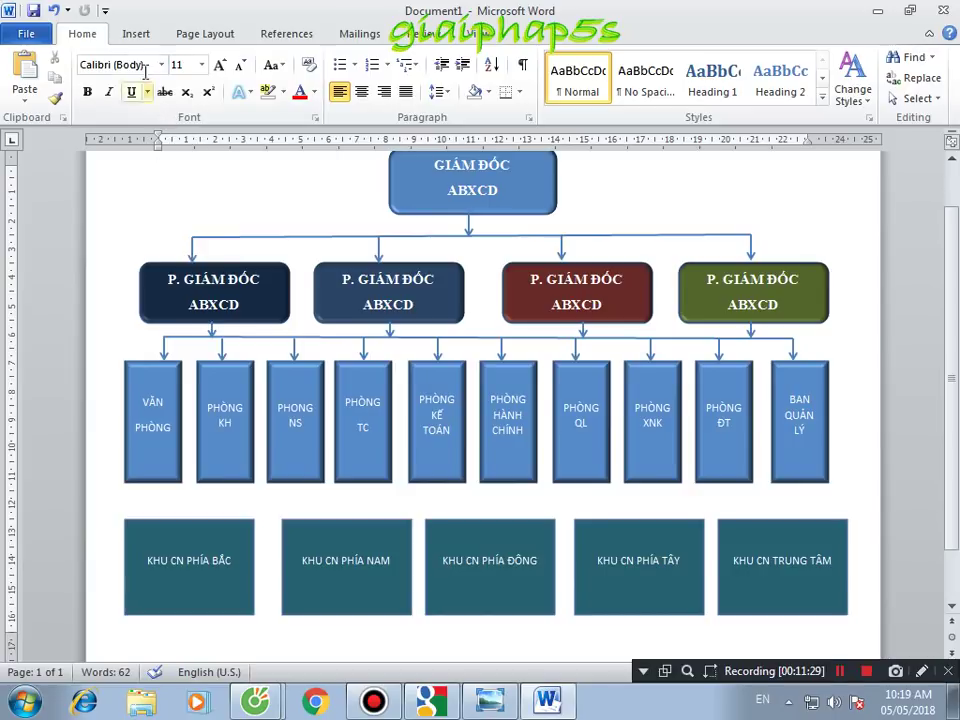
- Draw a connector from the green deputy box's right edge down toward KHU CN TRUNG TÂM
{"action": "left_click", "coordinate": [135, 36]}
{"action": "left_click", "coordinate": [247, 88]}
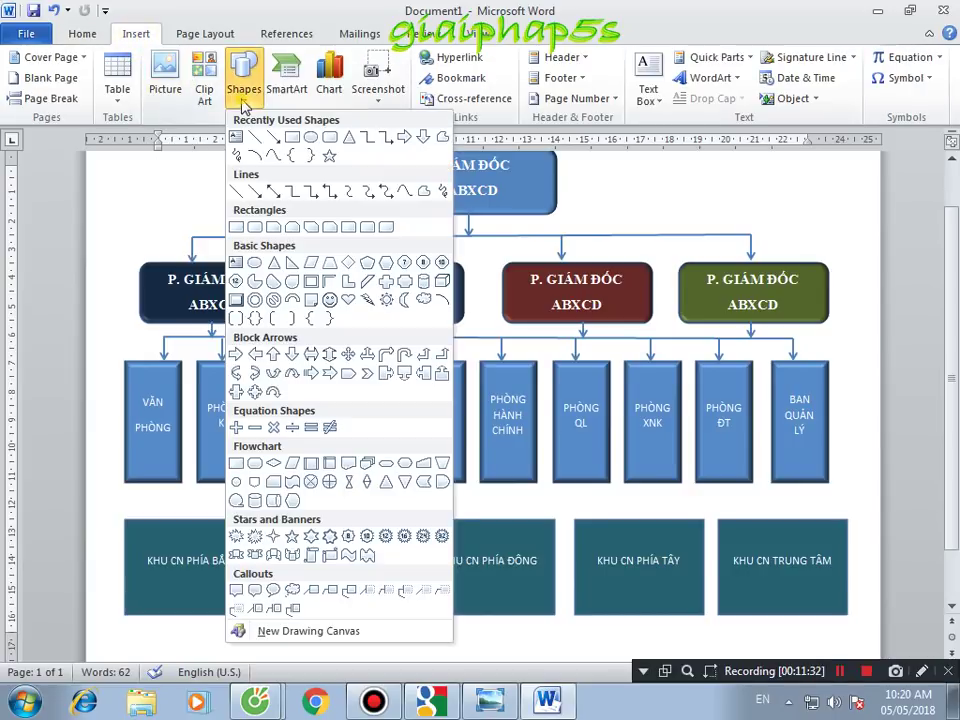
{"action": "left_click", "coordinate": [256, 137]}
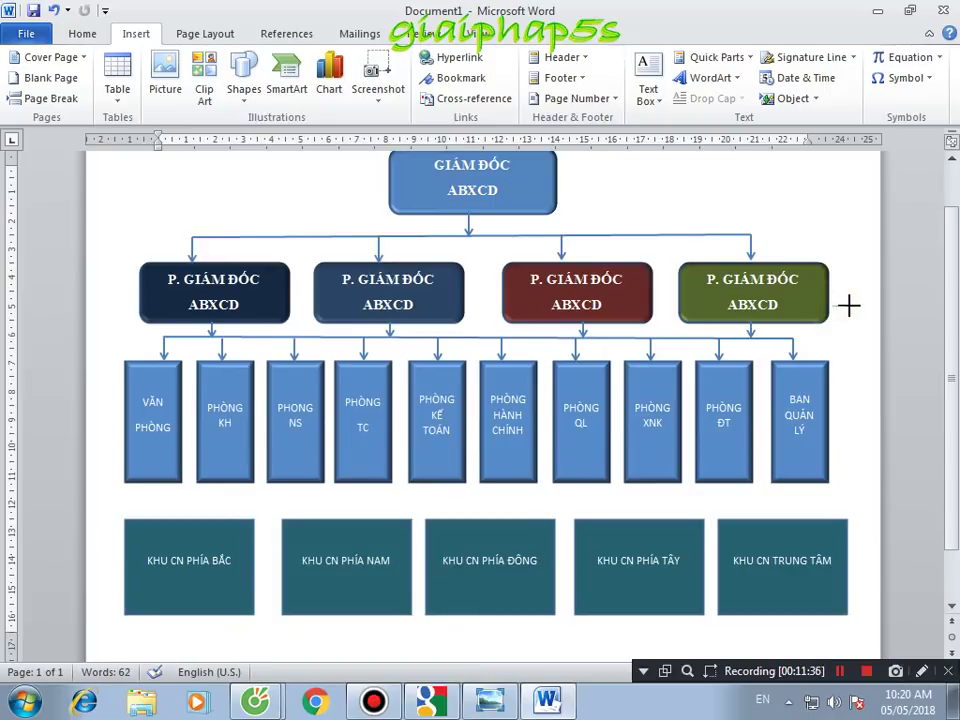
{"action": "left_click_drag", "start_coordinate": [830, 306], "coordinate": [846, 306]}
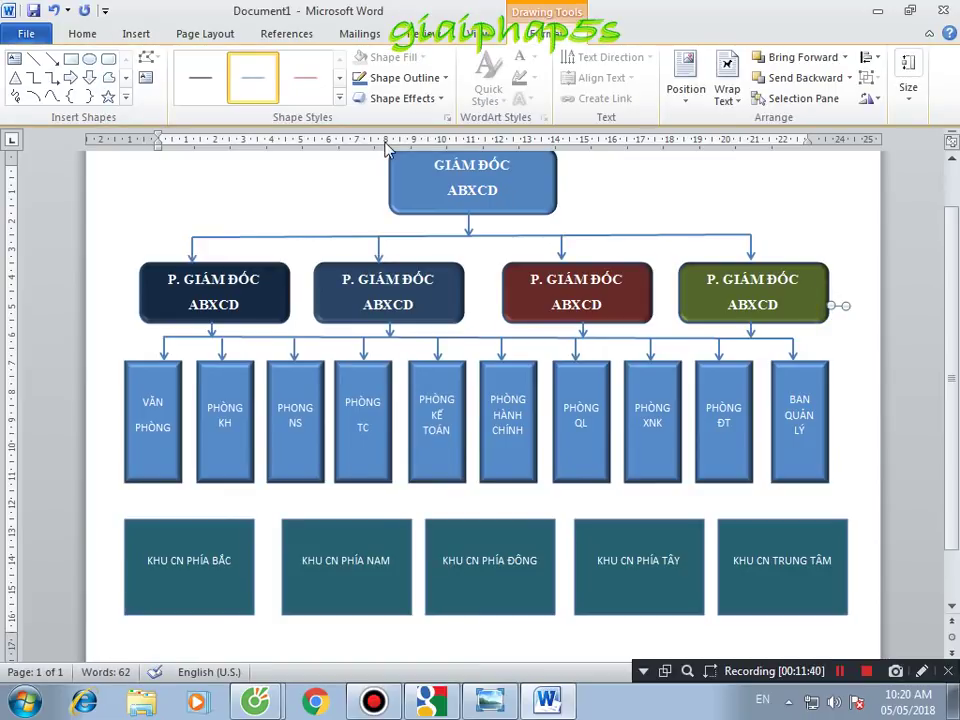
{"action": "left_click", "coordinate": [140, 34]}
{"action": "left_click", "coordinate": [246, 95]}
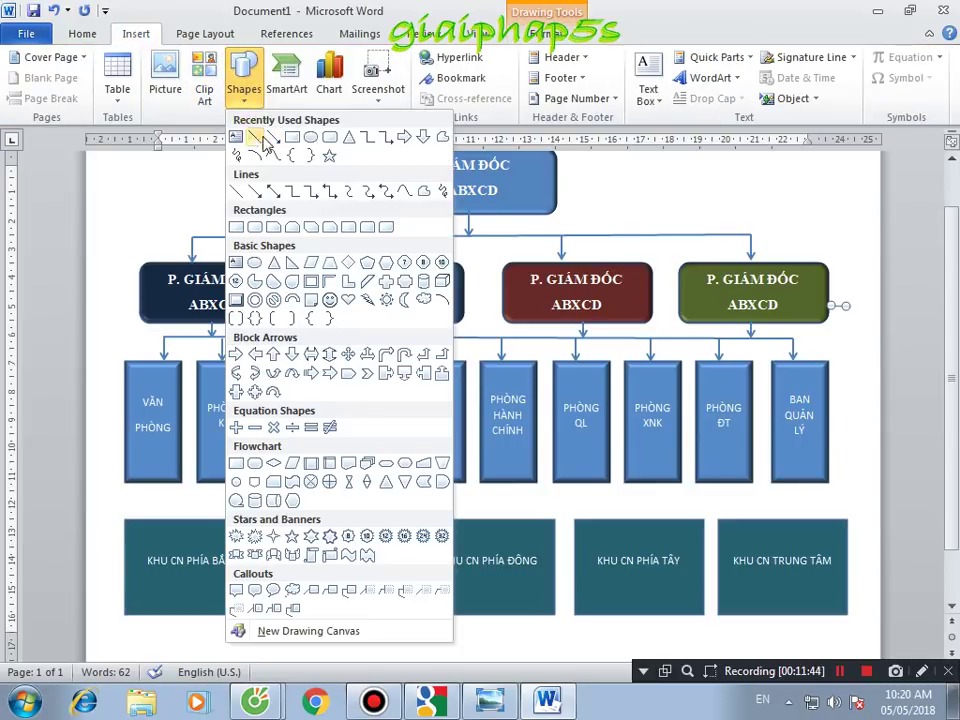
{"action": "left_click", "coordinate": [256, 142]}
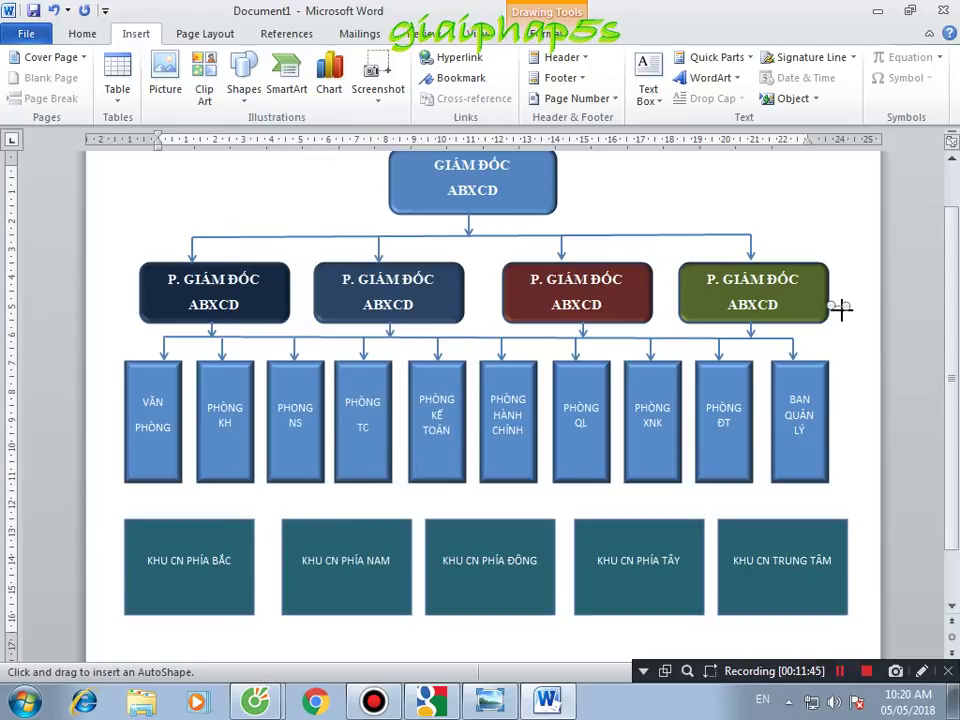
{"action": "left_click_drag", "start_coordinate": [830, 305], "coordinate": [846, 305]}
{"action": "left_click", "coordinate": [244, 88]}
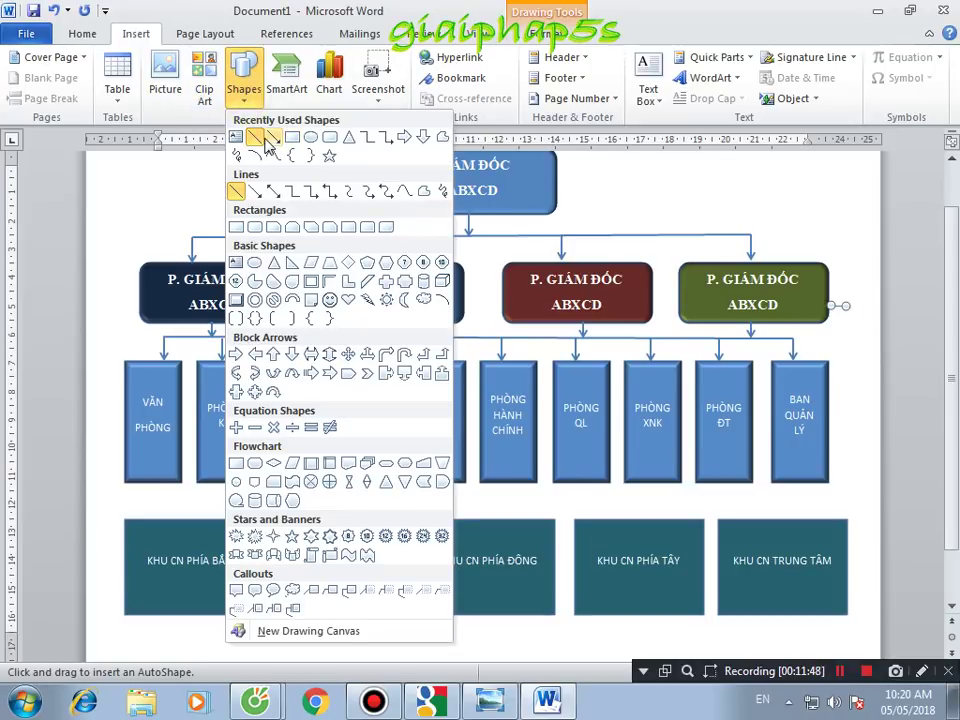
{"action": "left_click", "coordinate": [268, 143]}
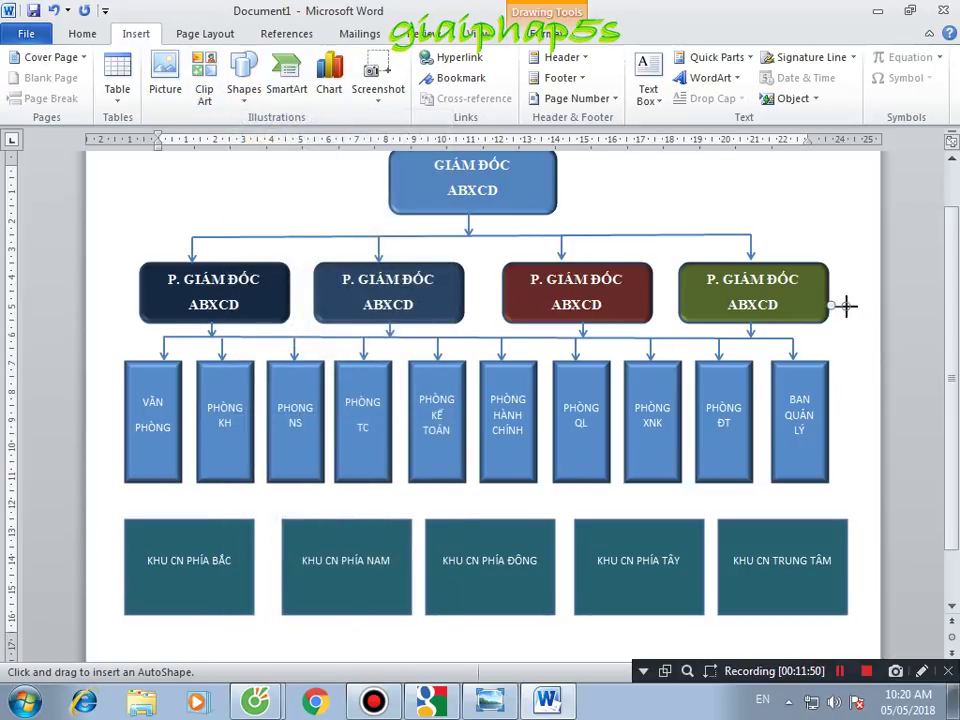
{"action": "left_click_drag", "start_coordinate": [846, 305], "coordinate": [845, 519]}
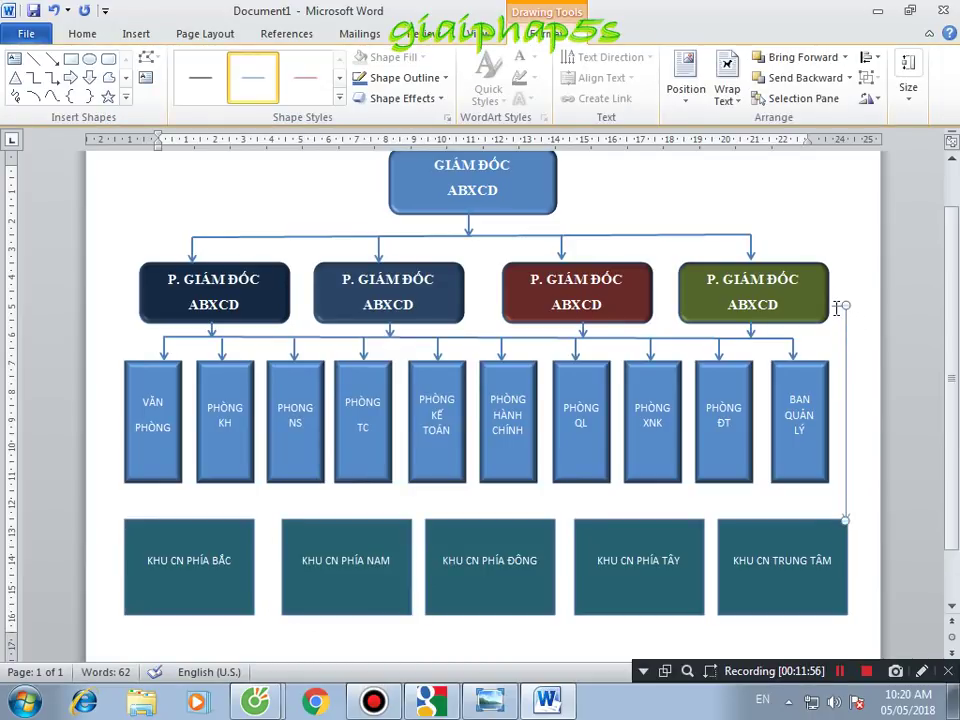
- Select the new vertical connector line, dismissing the invalid-selection warnings
{"action": "left_click", "coordinate": [836, 308]}
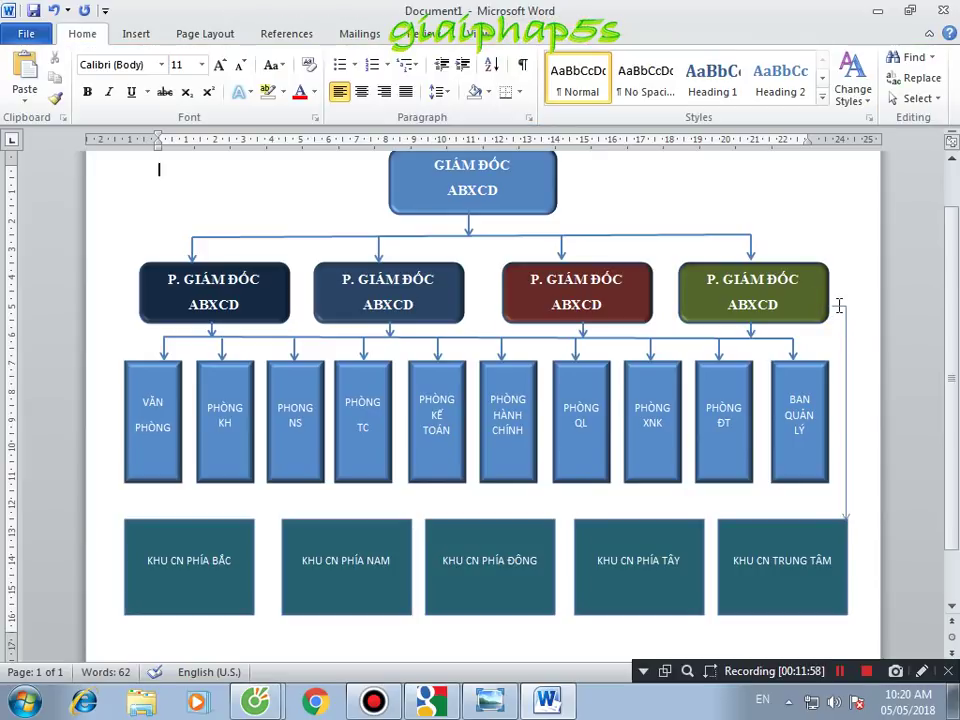
{"action": "left_click", "coordinate": [845, 308]}
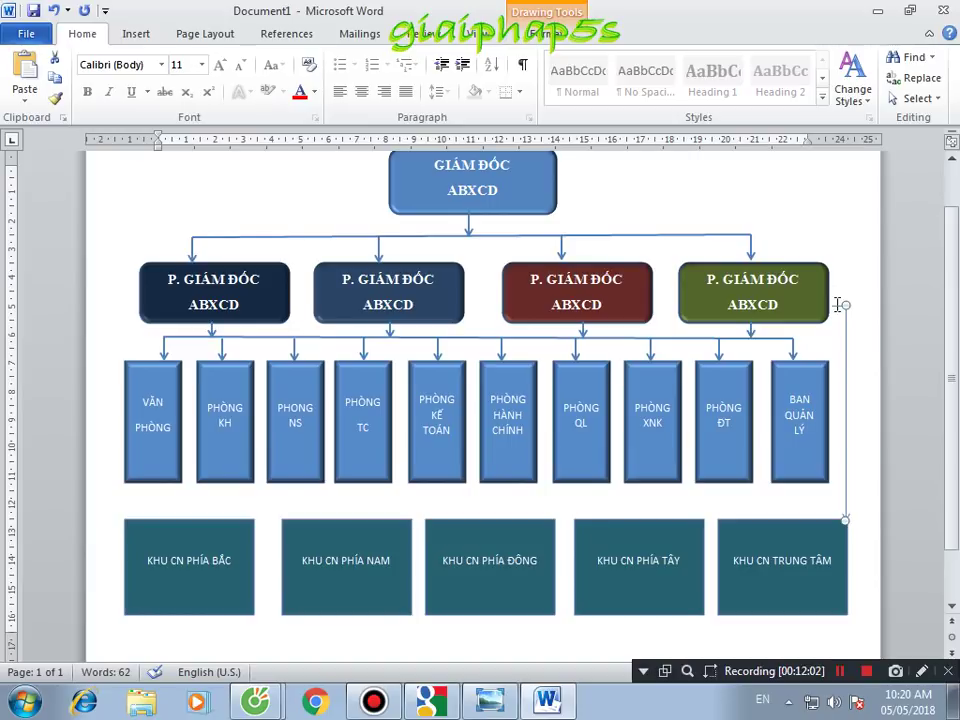
{"action": "left_click", "coordinate": [838, 305]}
{"action": "left_click", "coordinate": [842, 308]}
{"action": "double_click", "coordinate": [847, 318]}
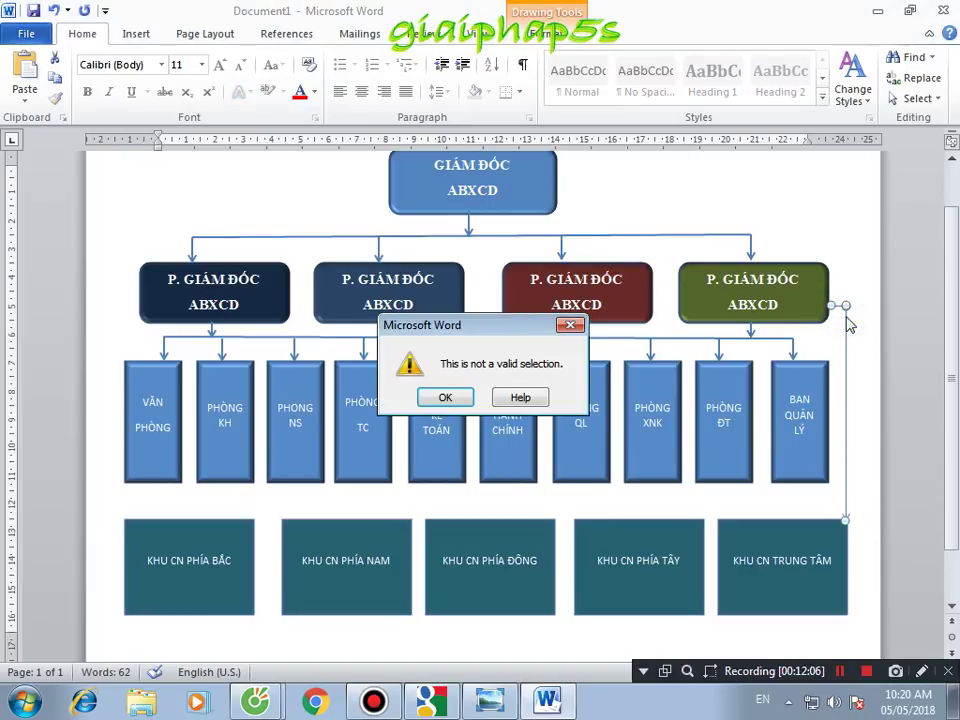
{"action": "left_click", "coordinate": [571, 326]}
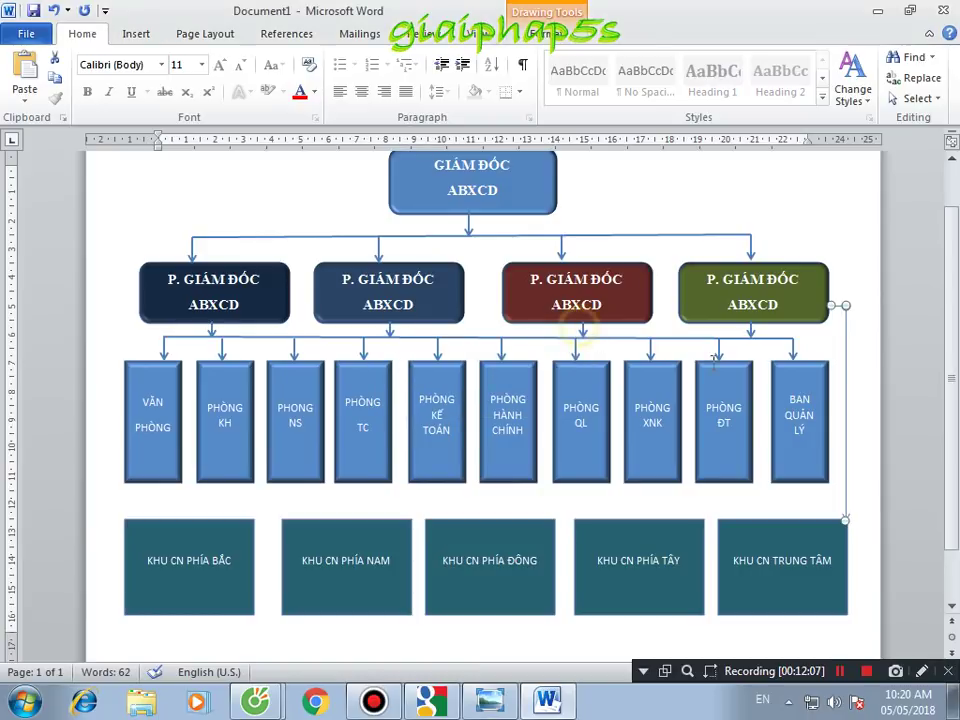
{"action": "double_click", "coordinate": [849, 369]}
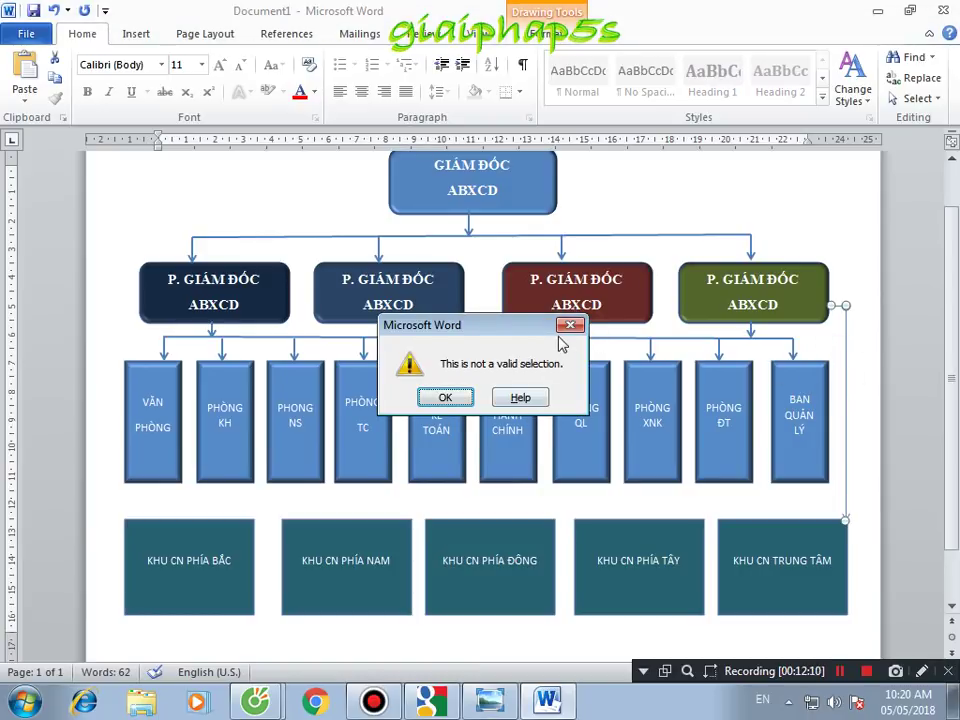
{"action": "left_click", "coordinate": [568, 329]}
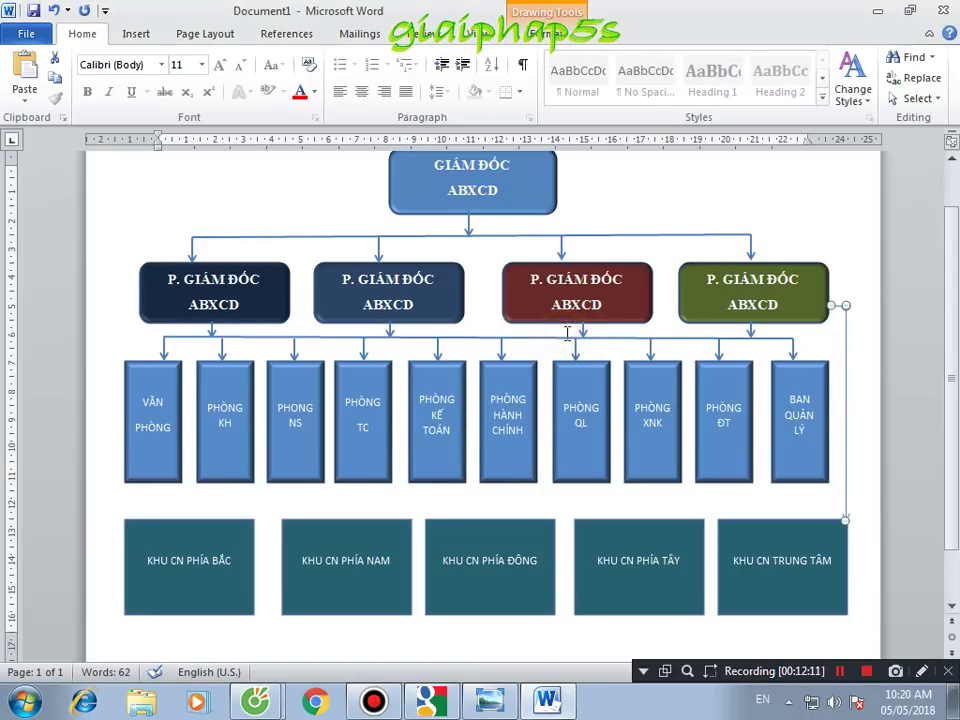
- Set the vertical connector's line width to 2 pt
{"action": "right_click", "coordinate": [845, 340]}
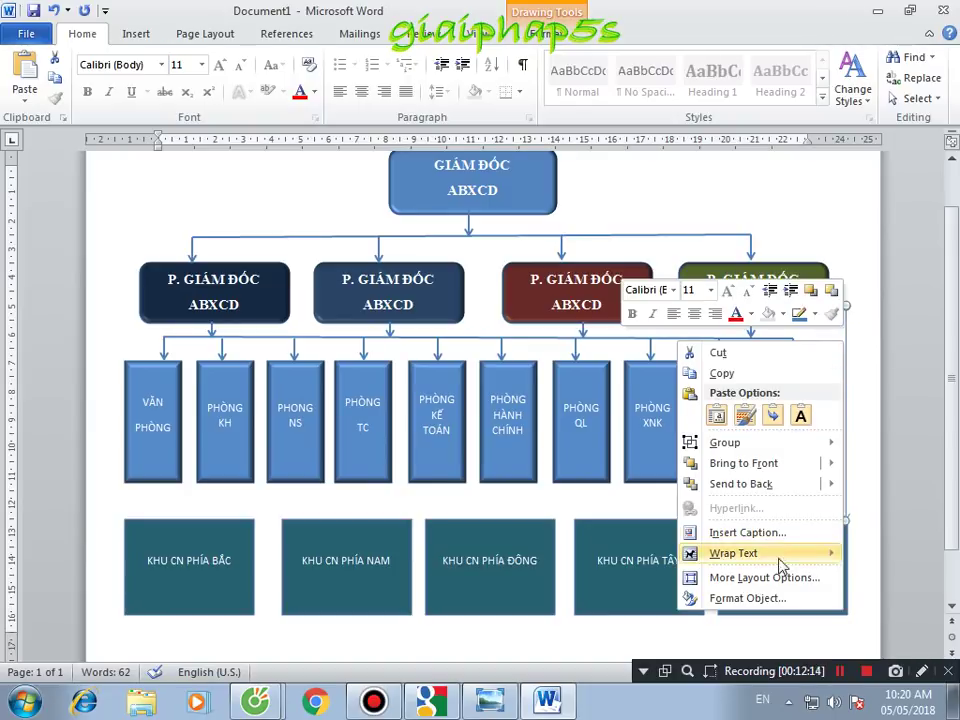
{"action": "left_click", "coordinate": [786, 598]}
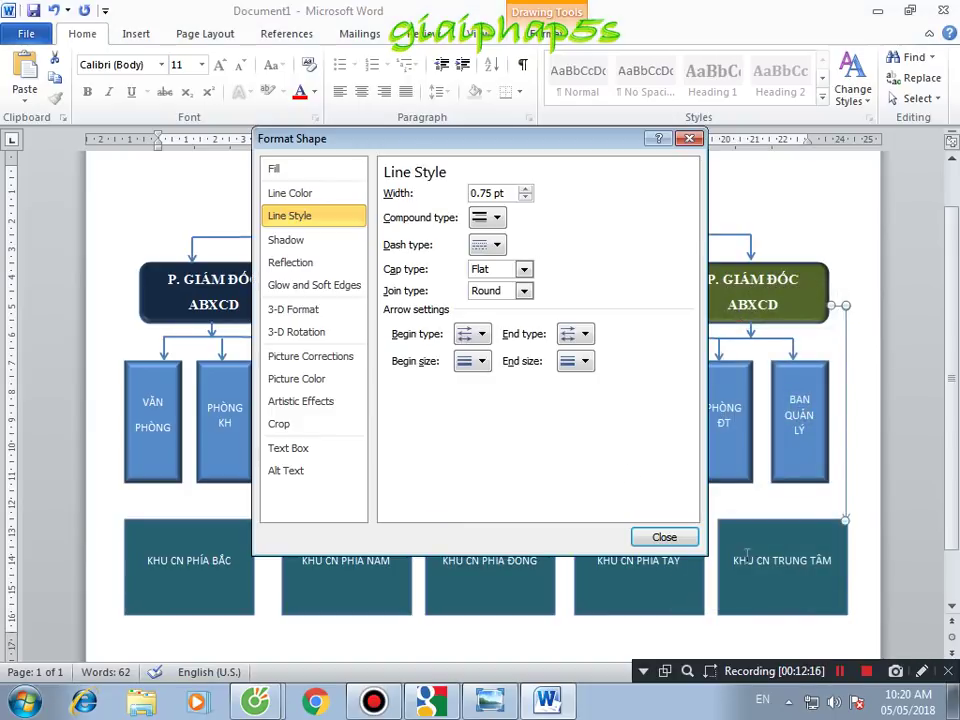
{"action": "left_click", "coordinate": [525, 189]}
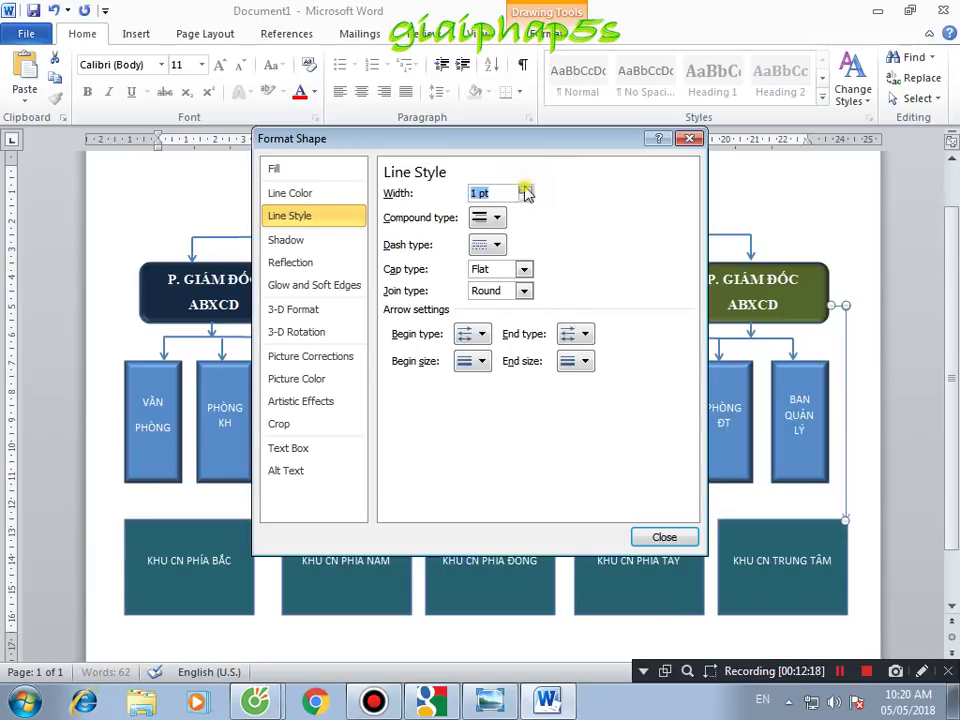
{"action": "left_click", "coordinate": [525, 189]}
{"action": "left_click", "coordinate": [525, 189]}
{"action": "left_click", "coordinate": [525, 189]}
{"action": "left_click", "coordinate": [525, 189]}
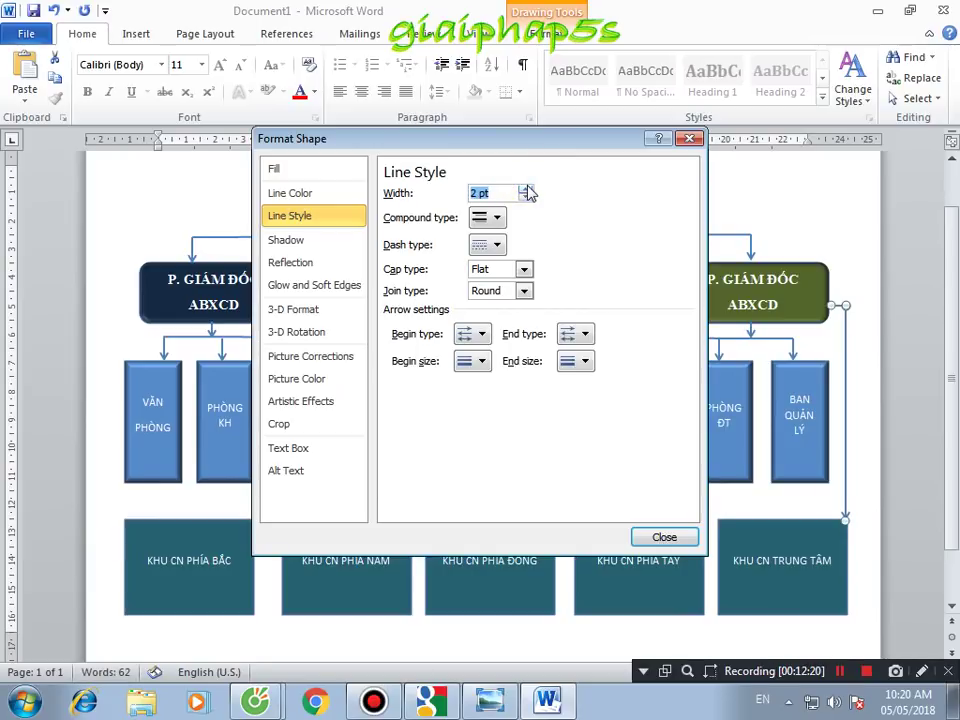
{"action": "left_click", "coordinate": [640, 537]}
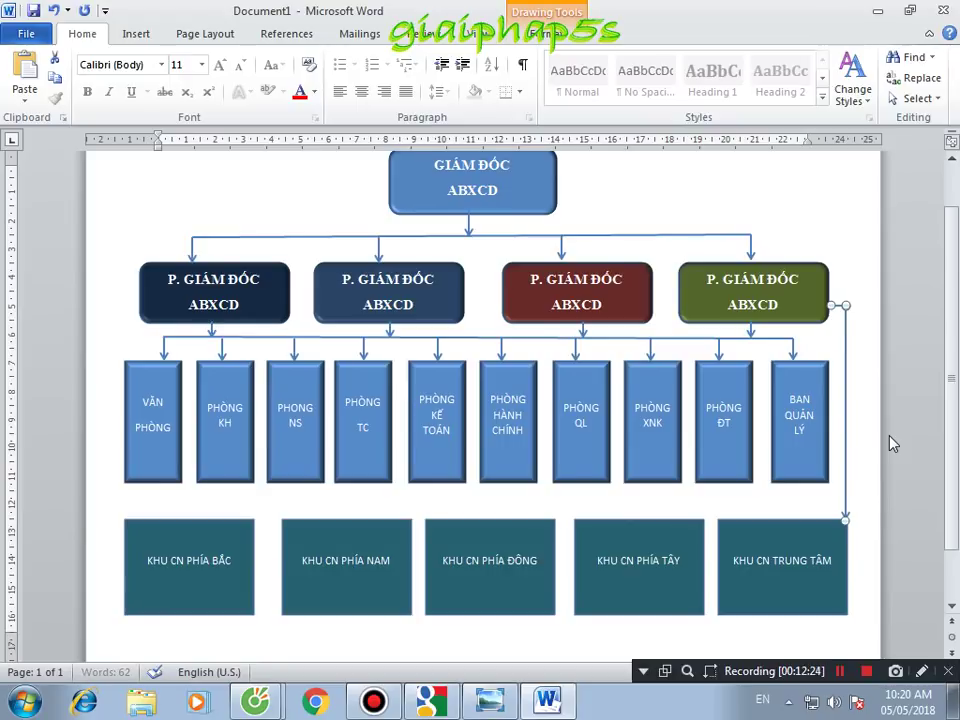
- Nudge the connector slightly left and bring up the reference org chart picture
{"action": "left_click_drag", "start_coordinate": [848, 415], "coordinate": [846, 415]}
{"action": "left_click", "coordinate": [861, 420]}
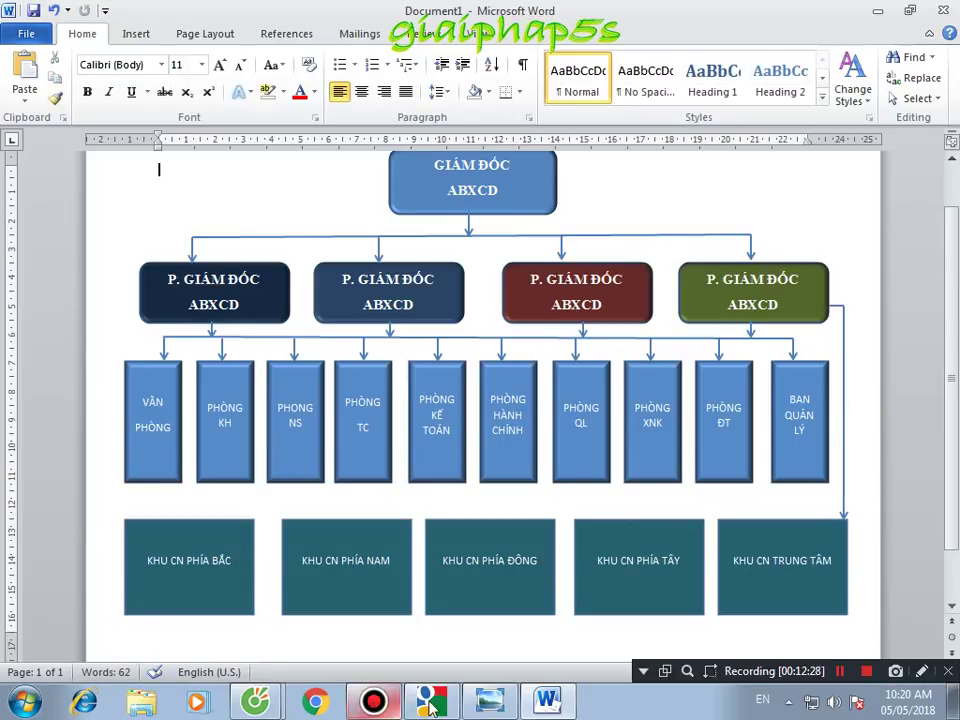
{"action": "left_click", "coordinate": [481, 705]}
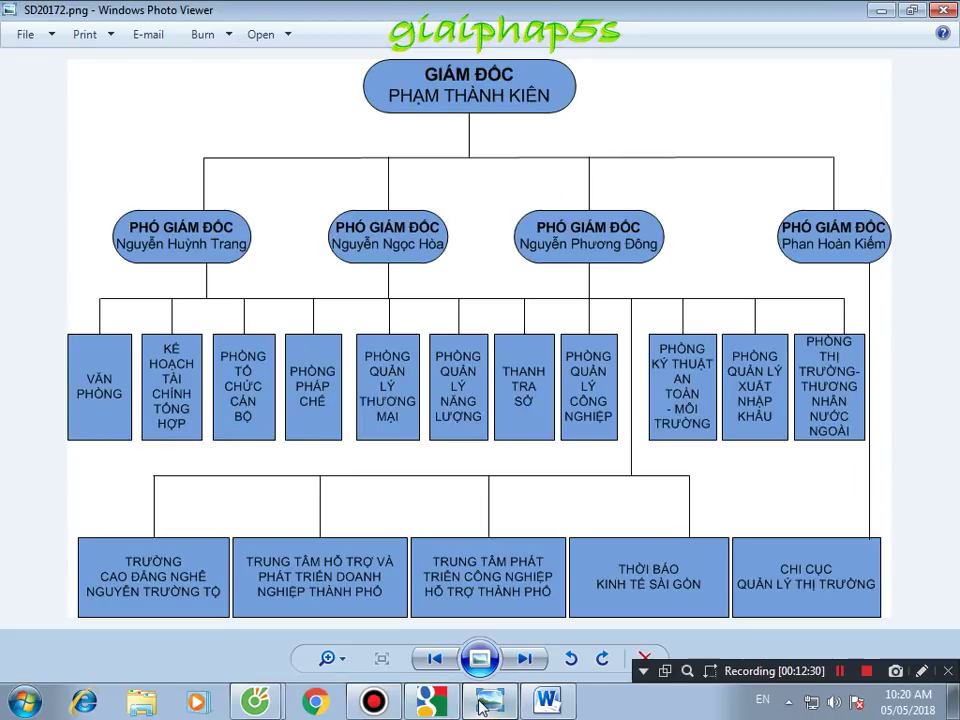
- Draw a horizontal line above the teal zone boxes, extended right and nudged slightly down
{"action": "left_click", "coordinate": [559, 706]}
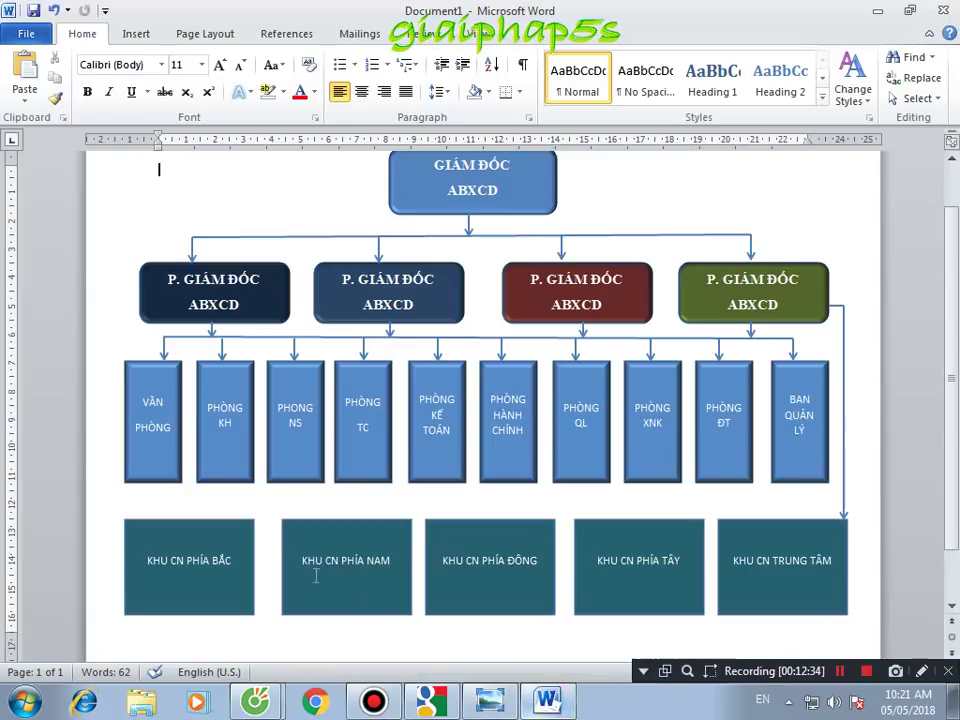
{"action": "left_click", "coordinate": [136, 34]}
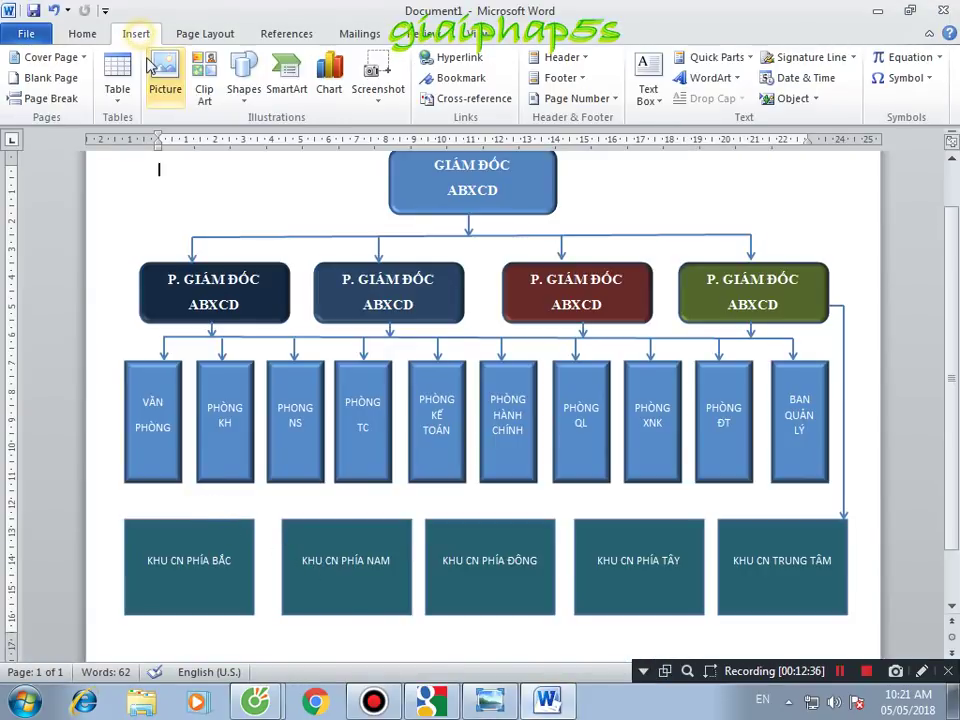
{"action": "left_click", "coordinate": [243, 80]}
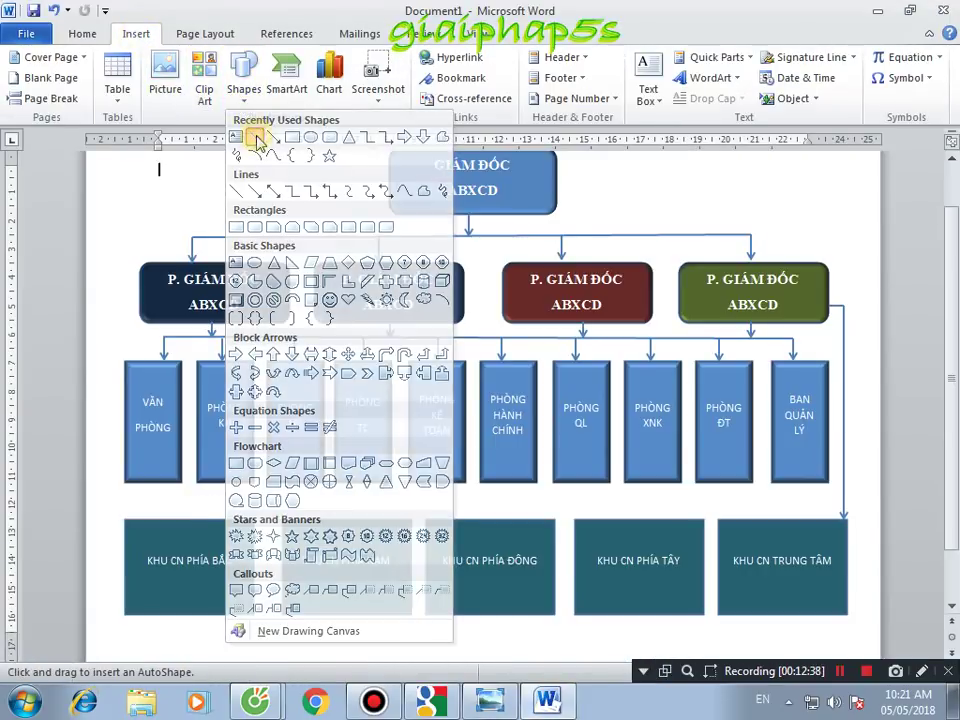
{"action": "left_click", "coordinate": [256, 135]}
{"action": "left_click_drag", "start_coordinate": [182, 497], "coordinate": [705, 495]}
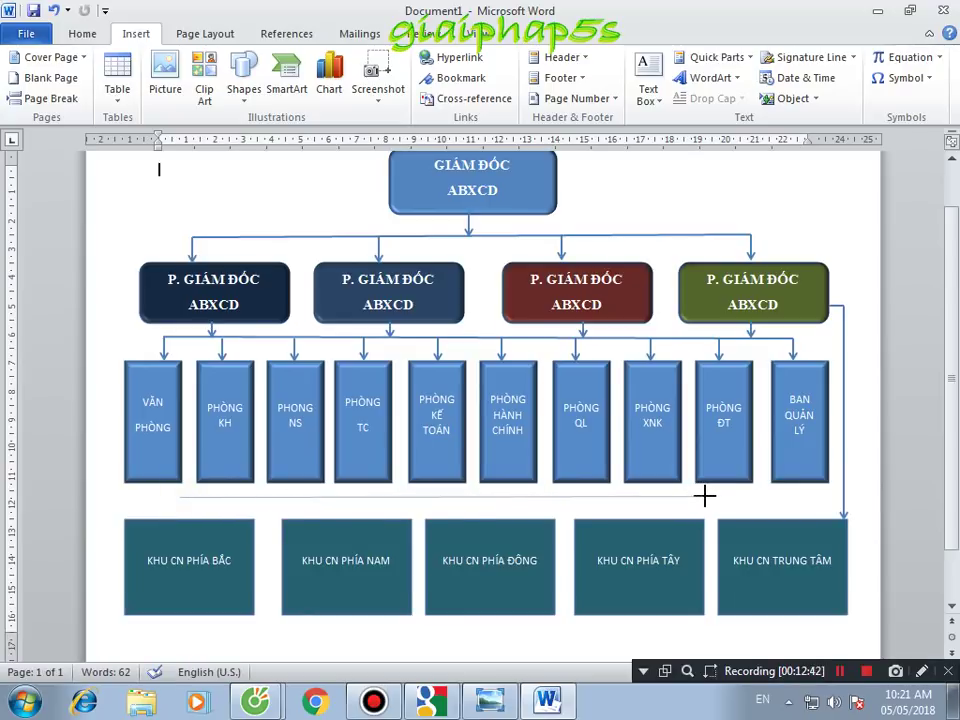
{"action": "left_click_drag", "start_coordinate": [705, 495], "coordinate": [750, 496]}
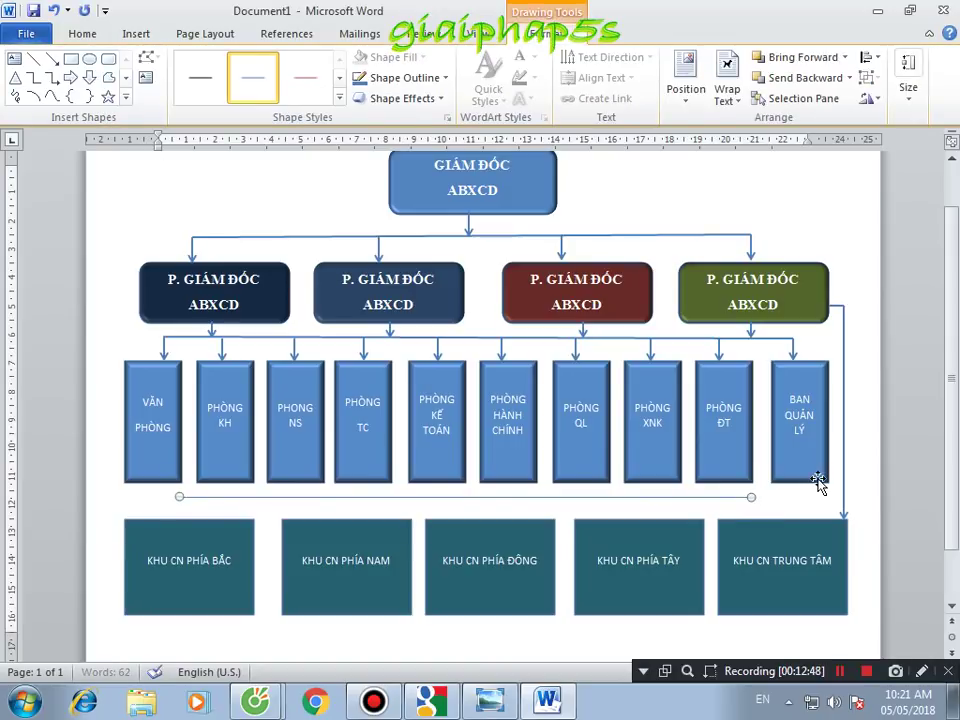
{"action": "key", "text": "ctrl+Down"}
{"action": "key", "text": "ctrl+Down"}
{"action": "key", "text": "ctrl+Down"}
{"action": "key", "text": "ctrl+Down"}
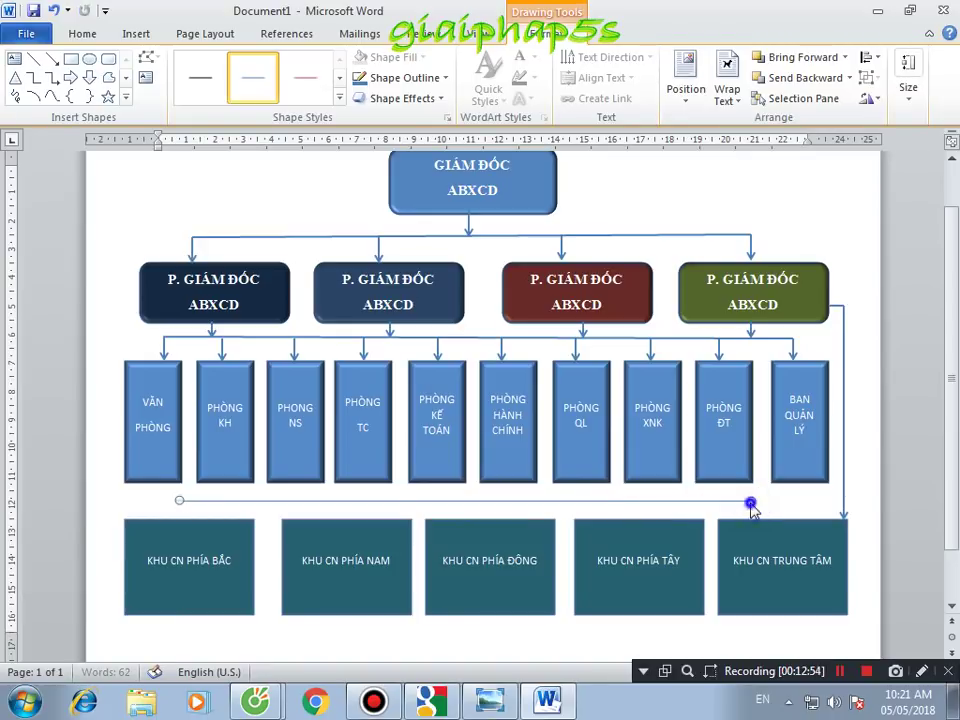
- Set the horizontal line's width to 2 pt
{"action": "right_click", "coordinate": [750, 502]}
{"action": "left_click", "coordinate": [772, 490]}
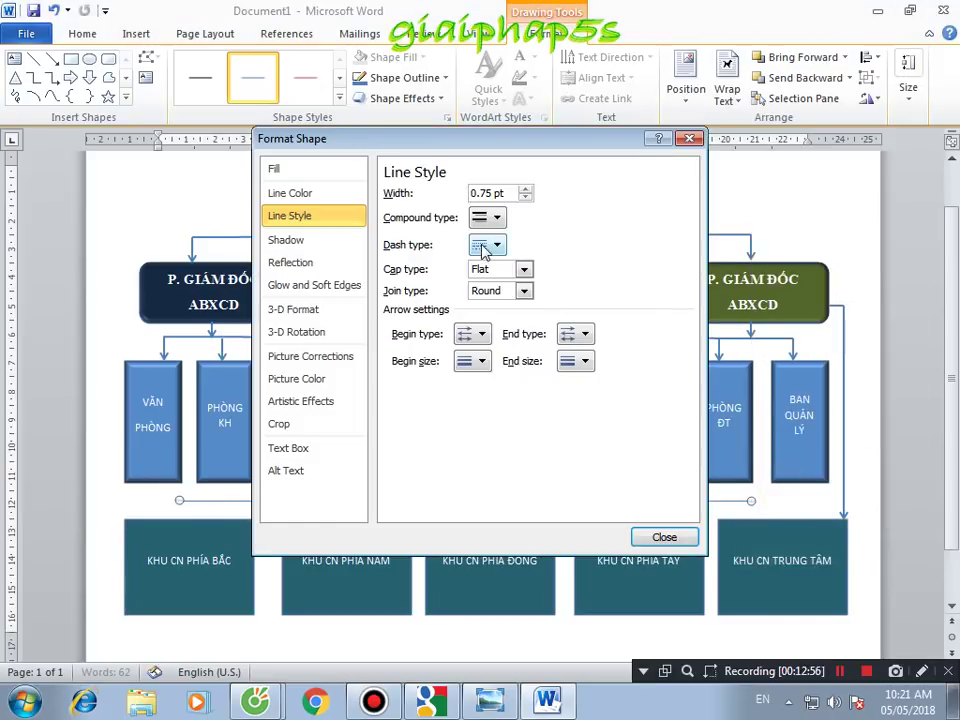
{"action": "left_click", "coordinate": [527, 189]}
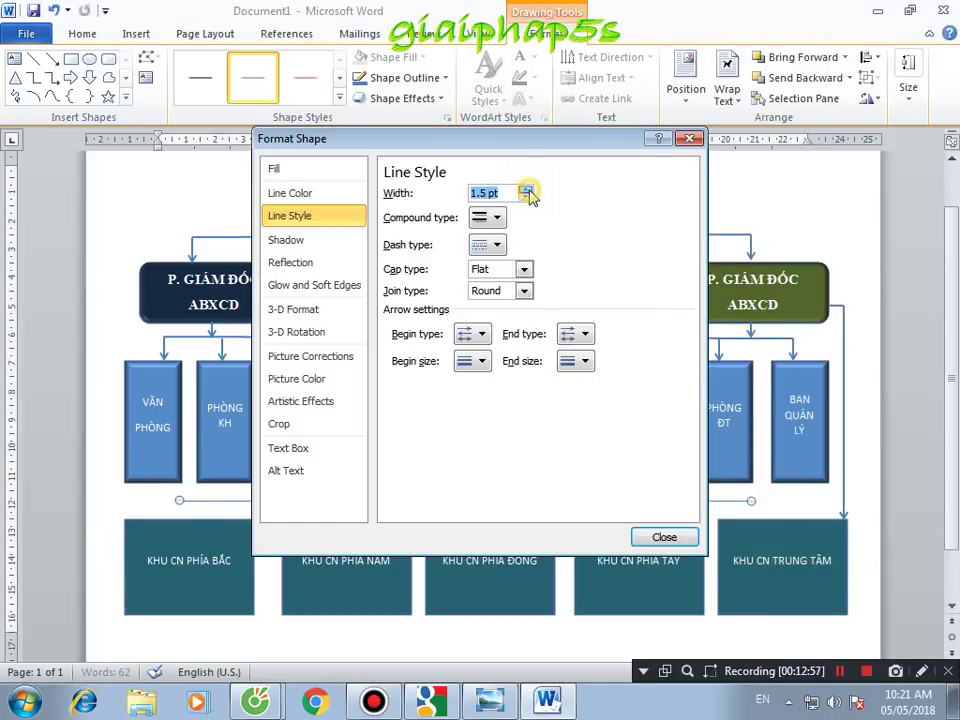
{"action": "left_click", "coordinate": [526, 189]}
{"action": "left_click", "coordinate": [526, 189]}
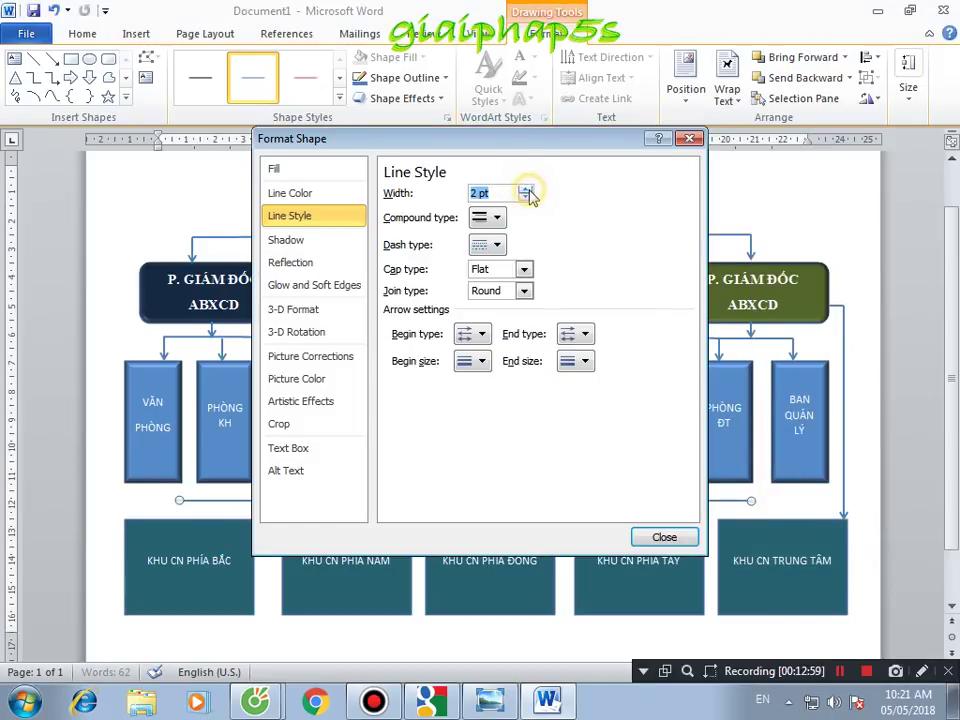
{"action": "left_click", "coordinate": [665, 537]}
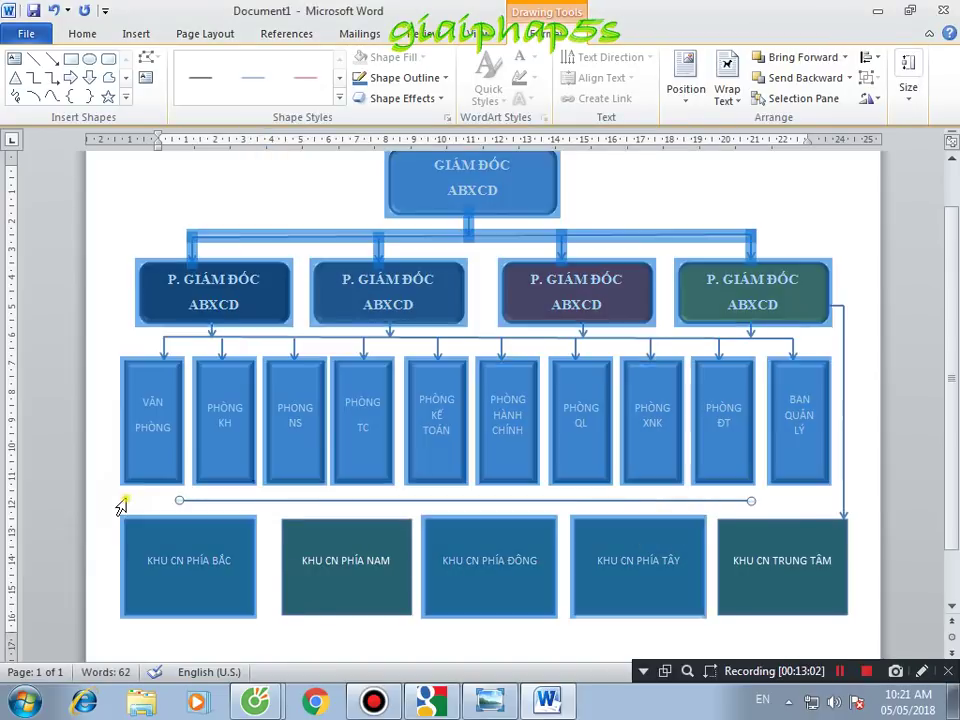
{"action": "left_click", "coordinate": [122, 508]}
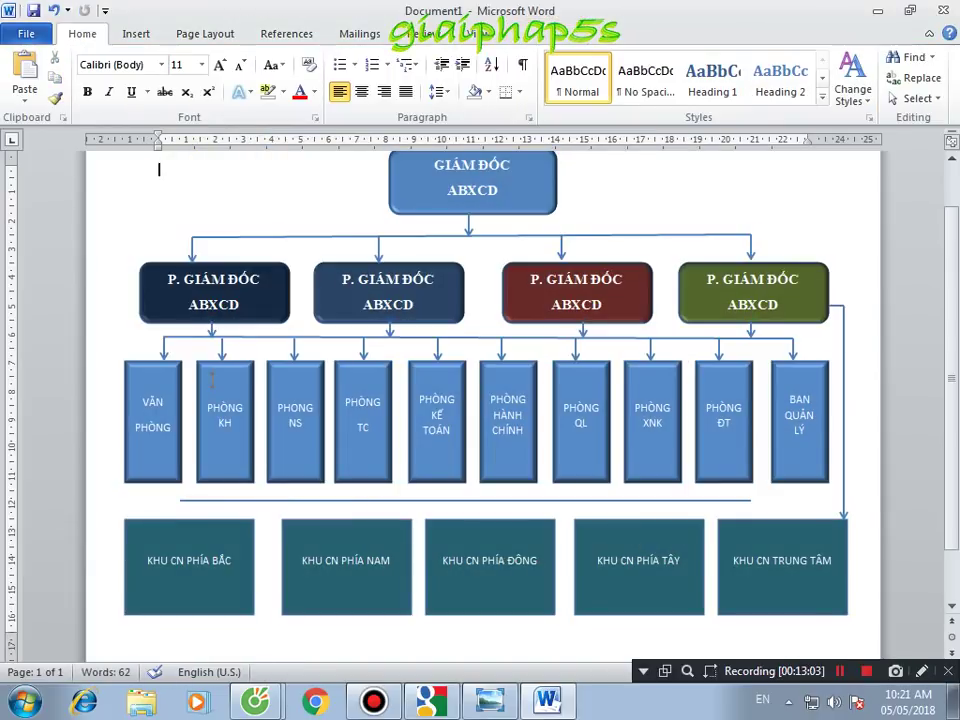
- Copy the short arrow to sit above KHU CN PHÍA BẮC
{"action": "left_click", "coordinate": [164, 352]}
{"action": "left_click_drag", "start_coordinate": [174, 511], "coordinate": [180, 509]}
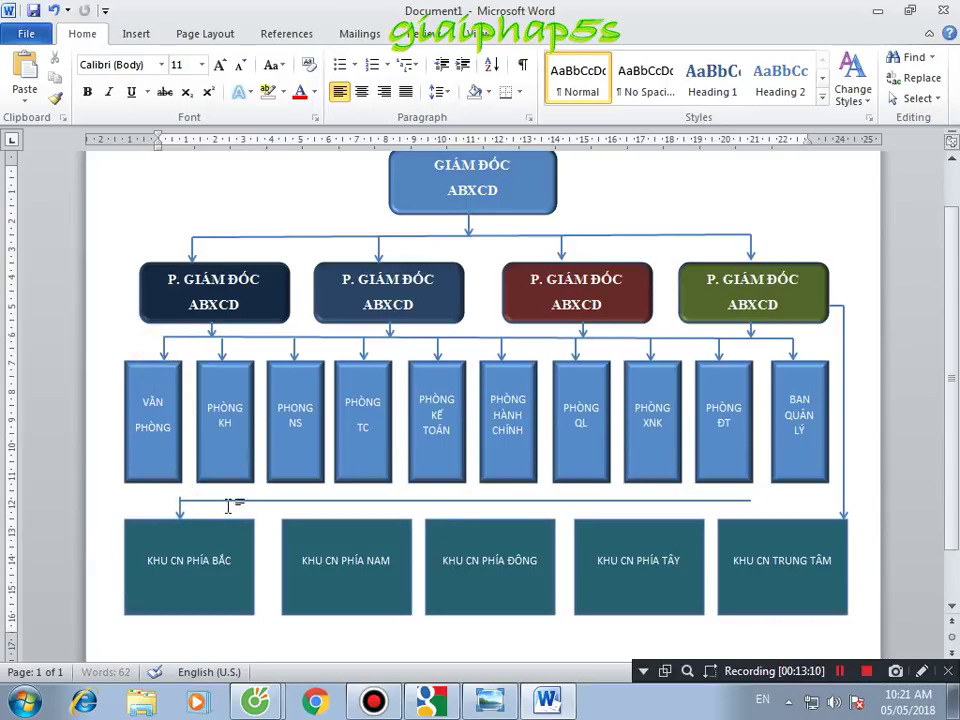
{"action": "left_click", "coordinate": [229, 501]}
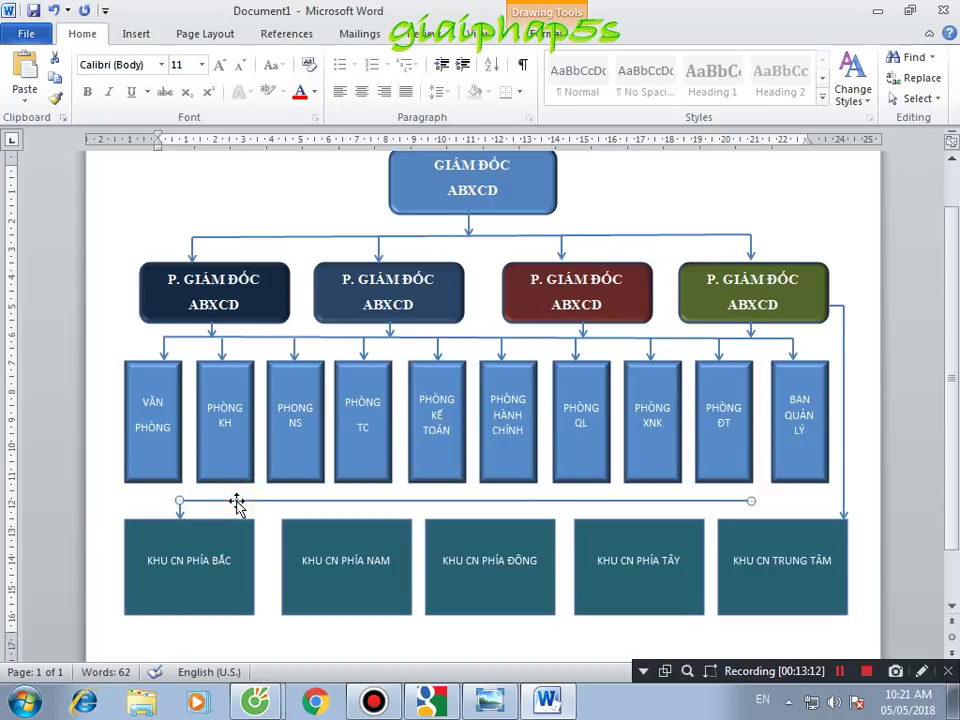
{"action": "left_click", "coordinate": [165, 497]}
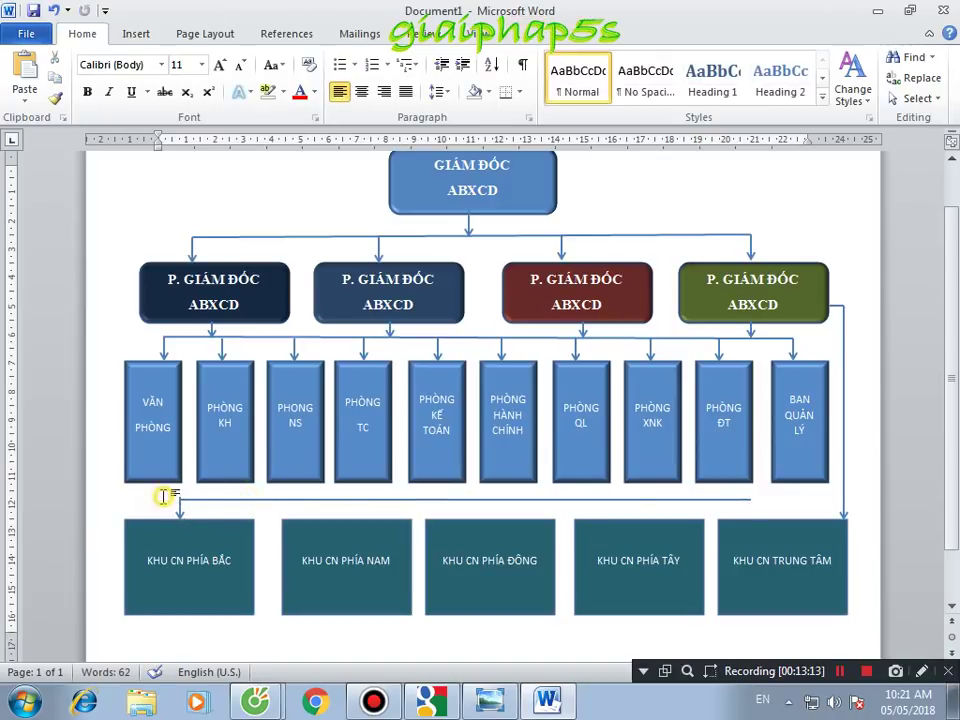
{"action": "left_click", "coordinate": [231, 497]}
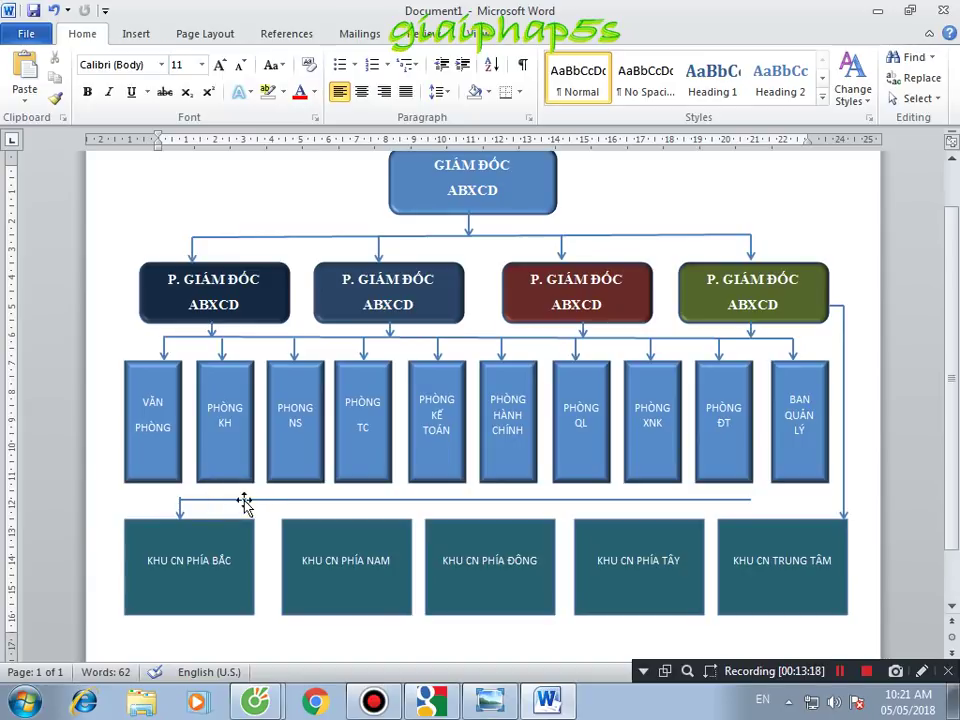
{"action": "left_click", "coordinate": [246, 500]}
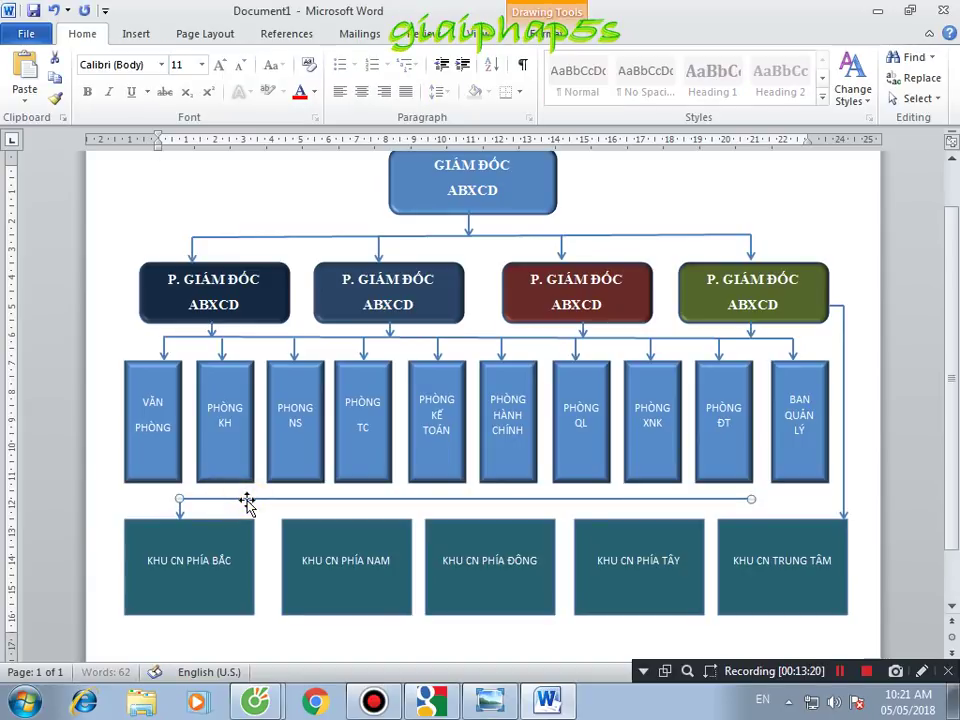
{"action": "key", "text": "ctrl+a"}
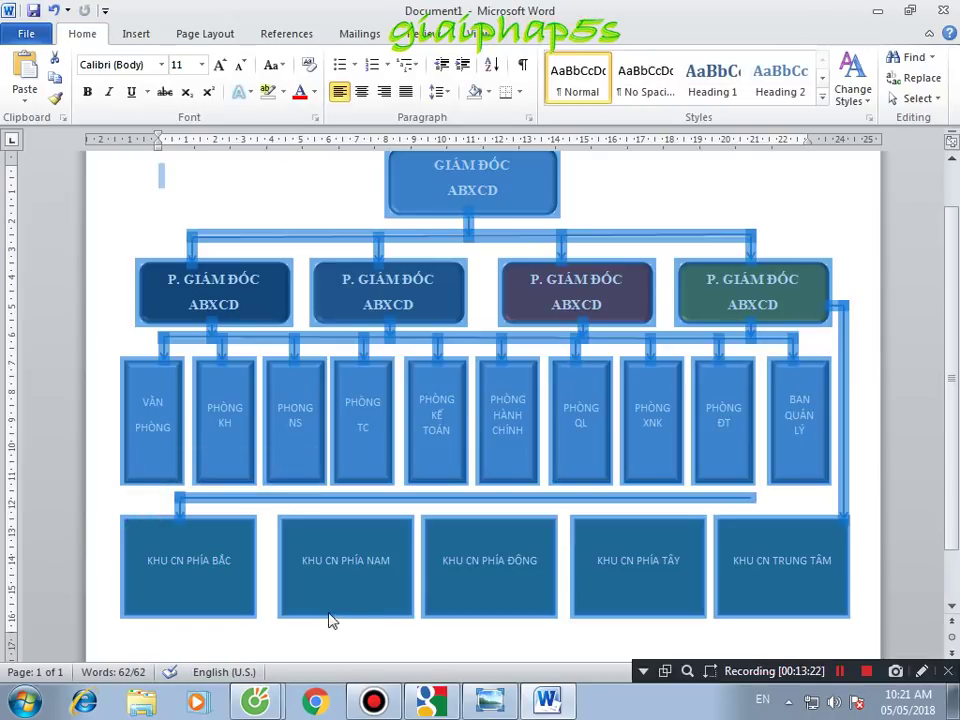
{"action": "left_click", "coordinate": [343, 640]}
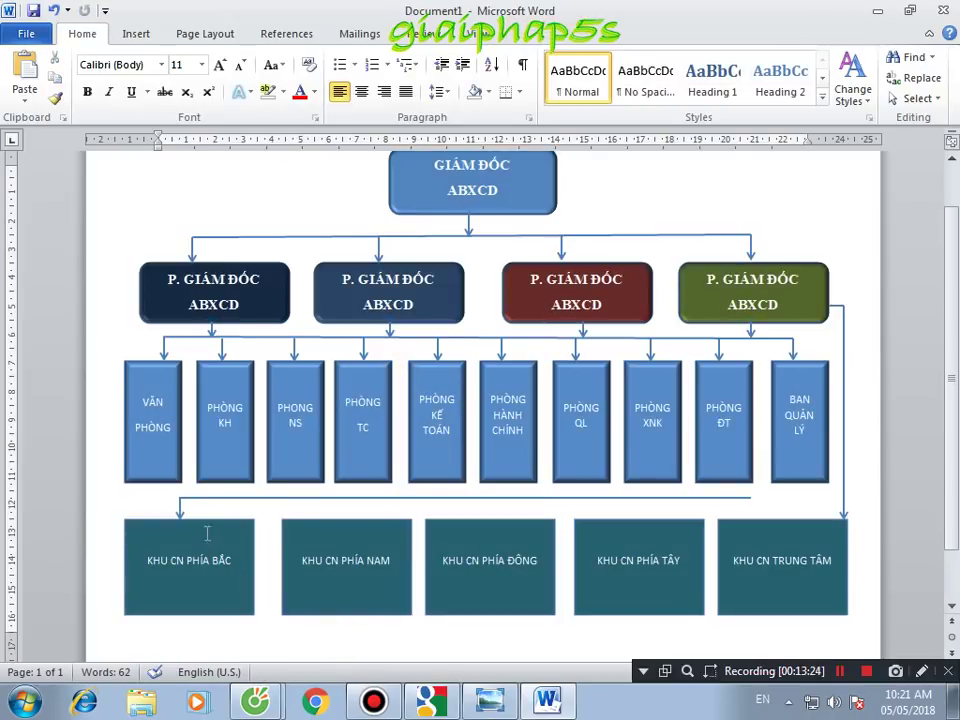
- Attach arrows above KHU CN PHÍA NAM, PHÍA ĐÔNG and PHÍA TÂY
{"action": "left_click", "coordinate": [180, 517]}
{"action": "left_click", "coordinate": [334, 512]}
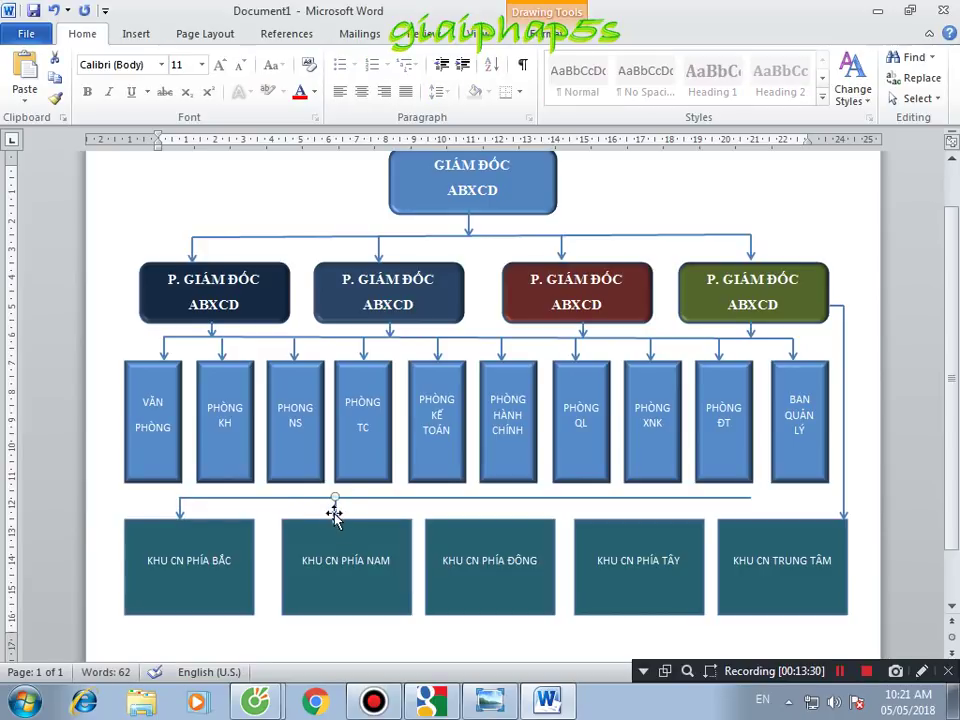
{"action": "left_click_drag", "start_coordinate": [333, 513], "coordinate": [335, 519]}
{"action": "left_click", "coordinate": [488, 514]}
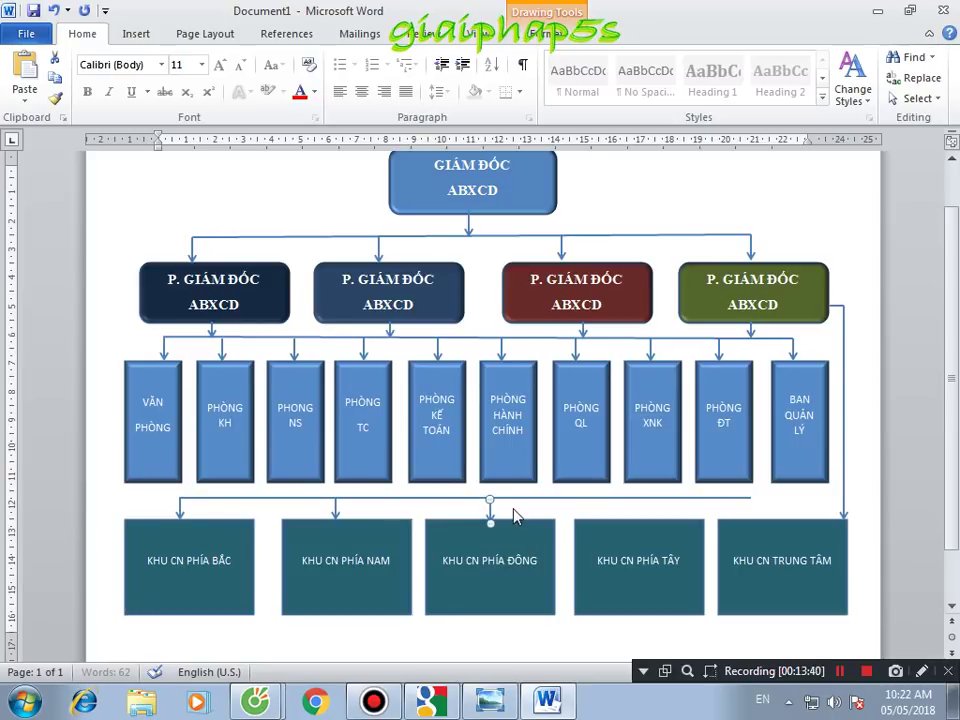
{"action": "left_click", "coordinate": [496, 512]}
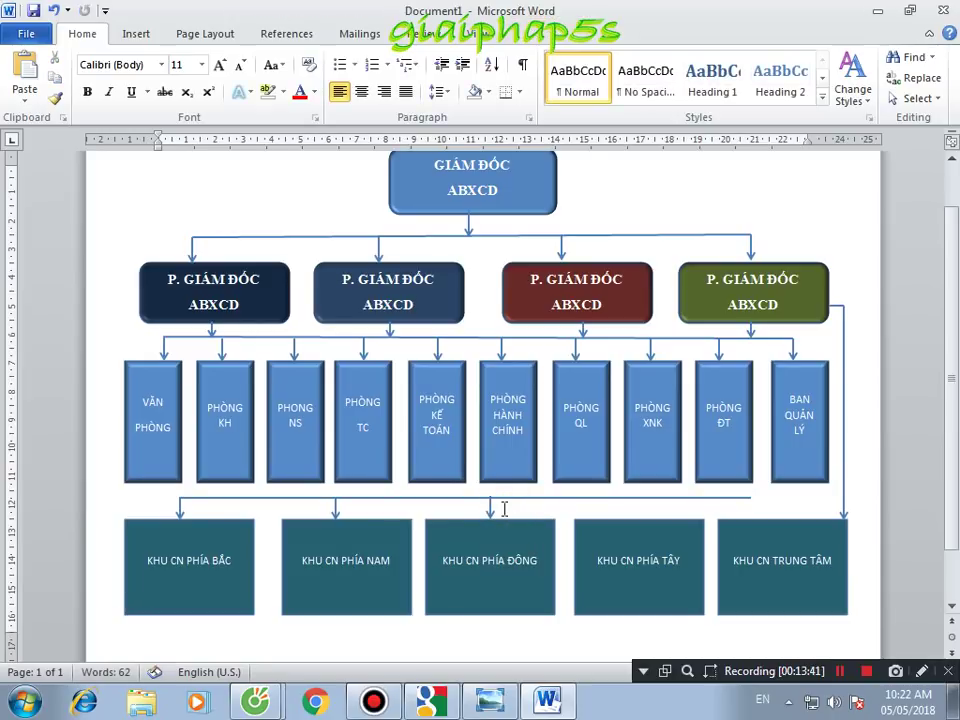
{"action": "left_click", "coordinate": [490, 512]}
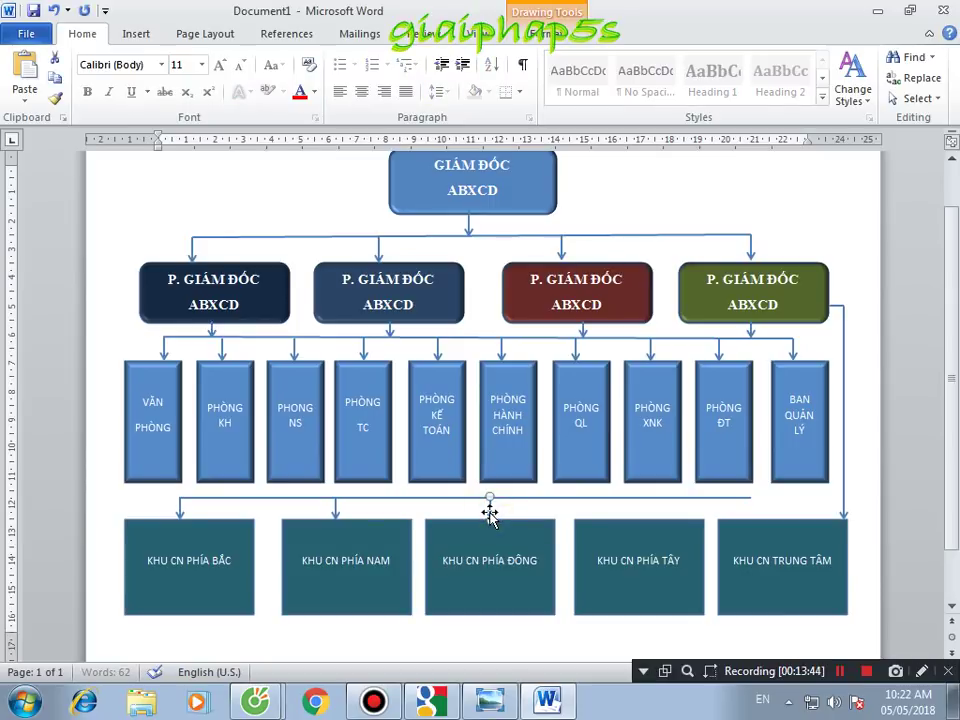
{"action": "left_click", "coordinate": [491, 516]}
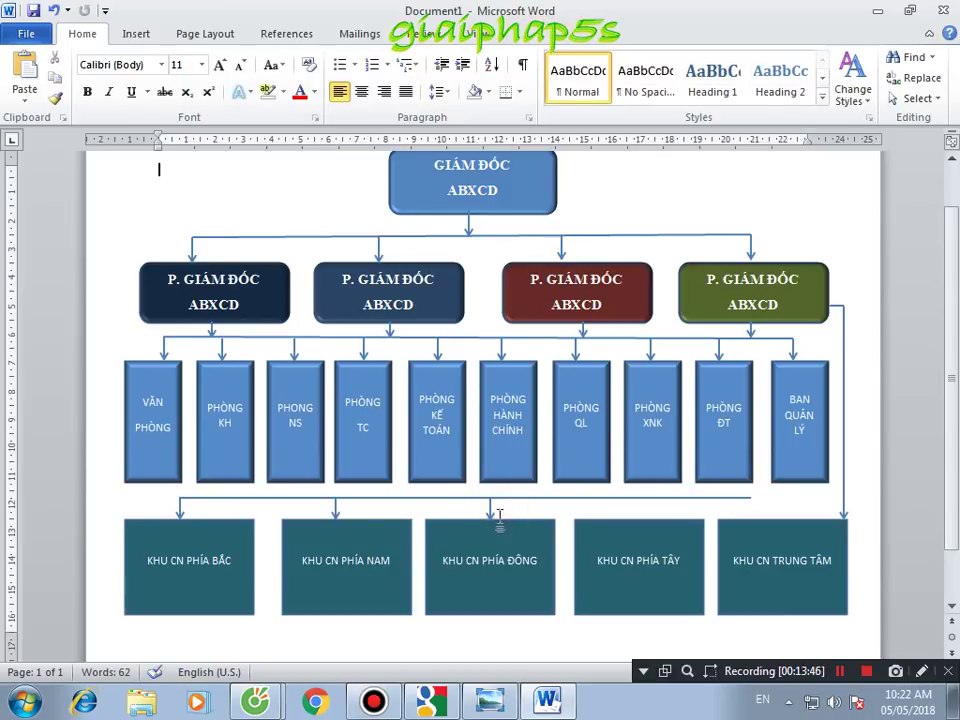
{"action": "left_click", "coordinate": [494, 516]}
{"action": "left_click", "coordinate": [631, 515]}
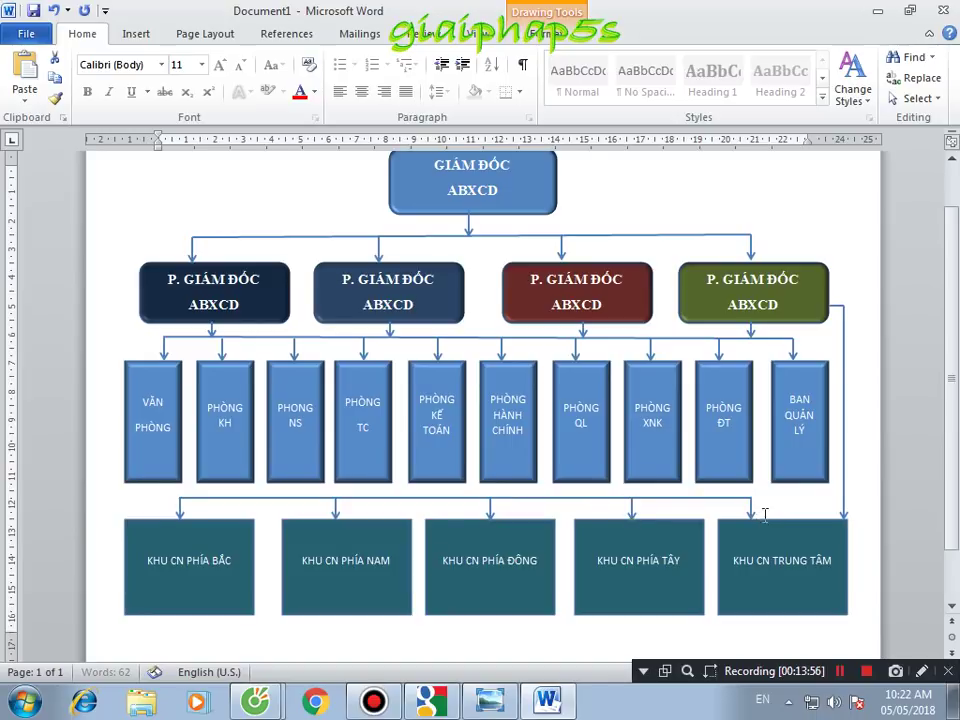
{"action": "left_click", "coordinate": [765, 508]}
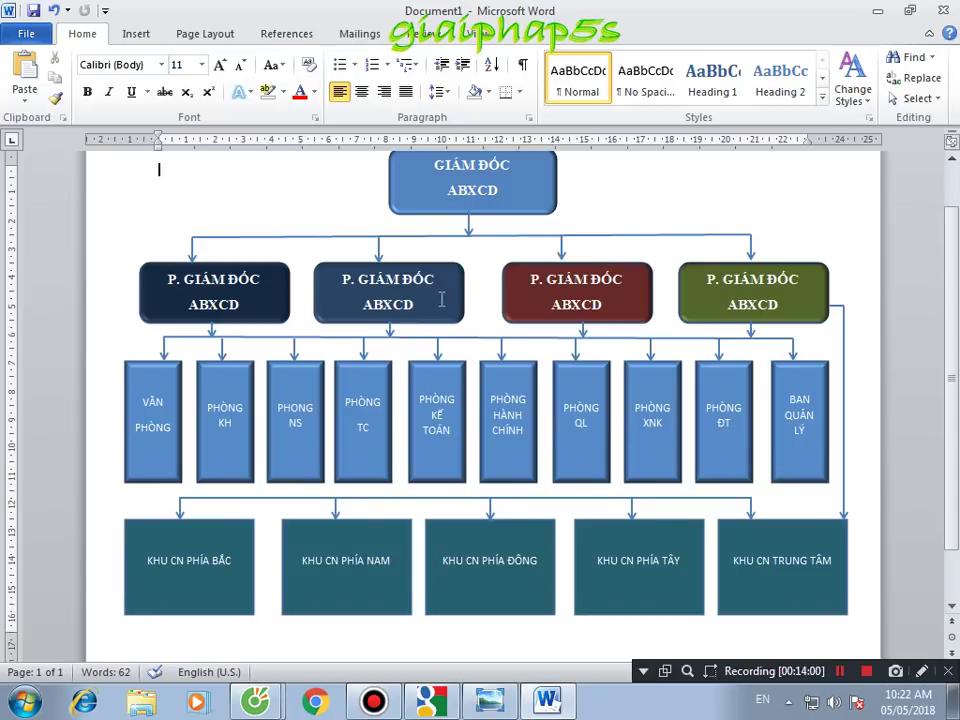
{"action": "left_click", "coordinate": [135, 33]}
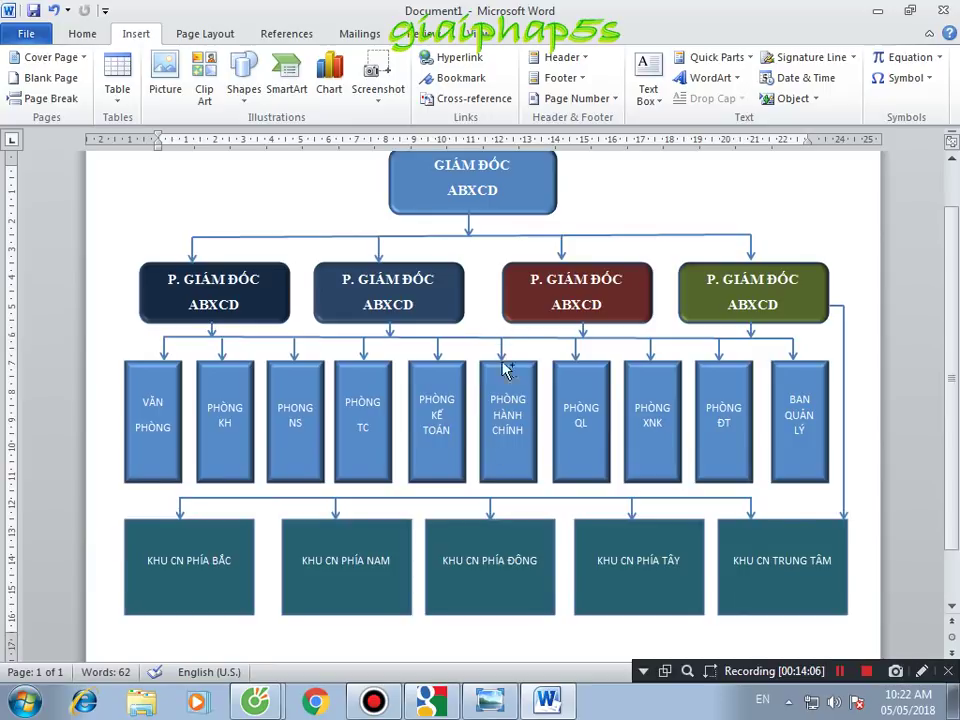
- Copy the arrow above PHÒNG HÀNH CHÍNH and stretch it at x≈545 down to the lower line
{"action": "left_click", "coordinate": [501, 350]}
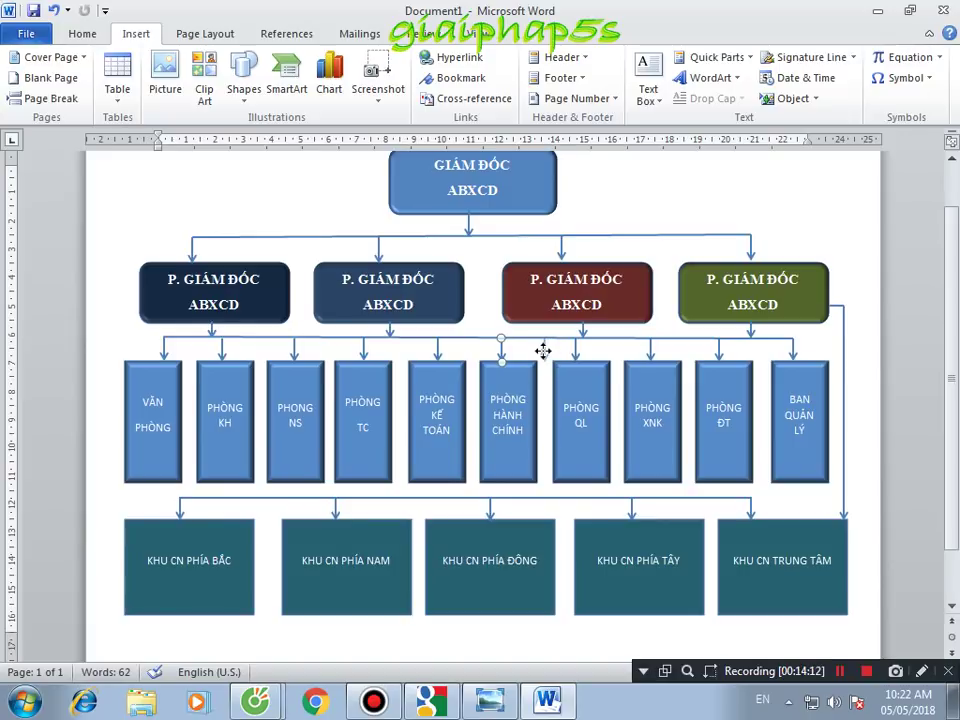
{"action": "left_click_drag", "start_coordinate": [542, 362], "coordinate": [545, 496]}
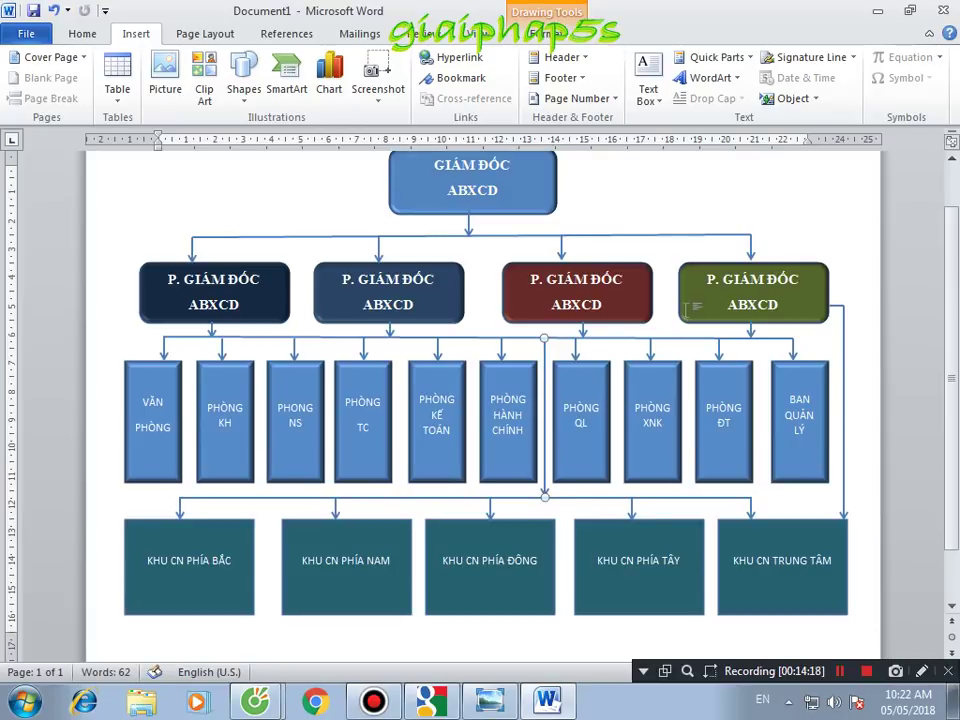
{"action": "left_click", "coordinate": [705, 193]}
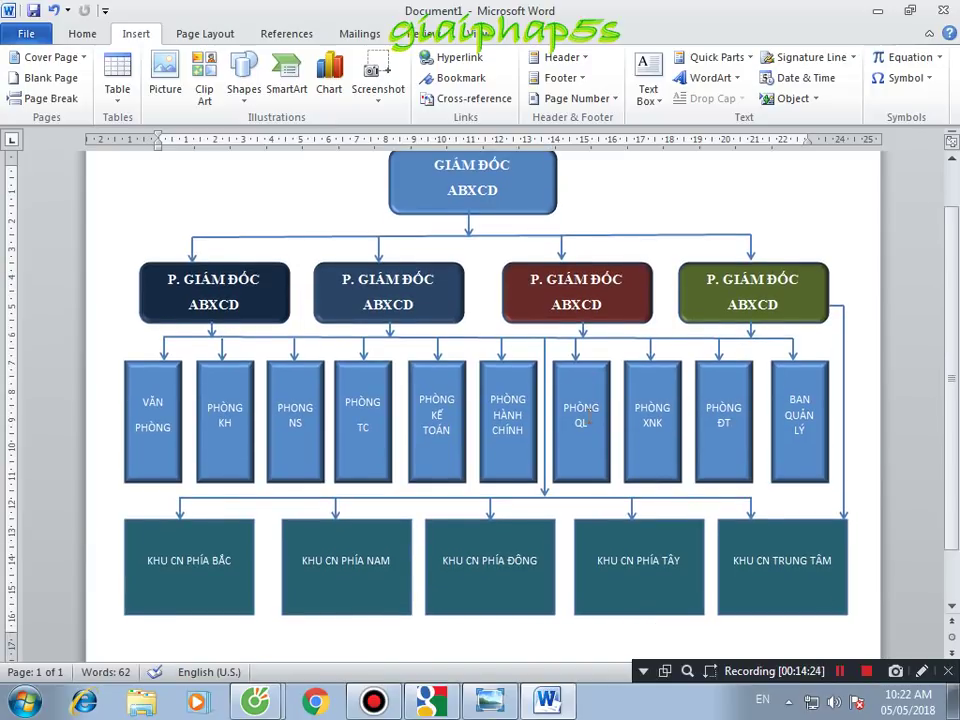
{"action": "left_click_drag", "start_coordinate": [951, 375], "coordinate": [952, 397]}
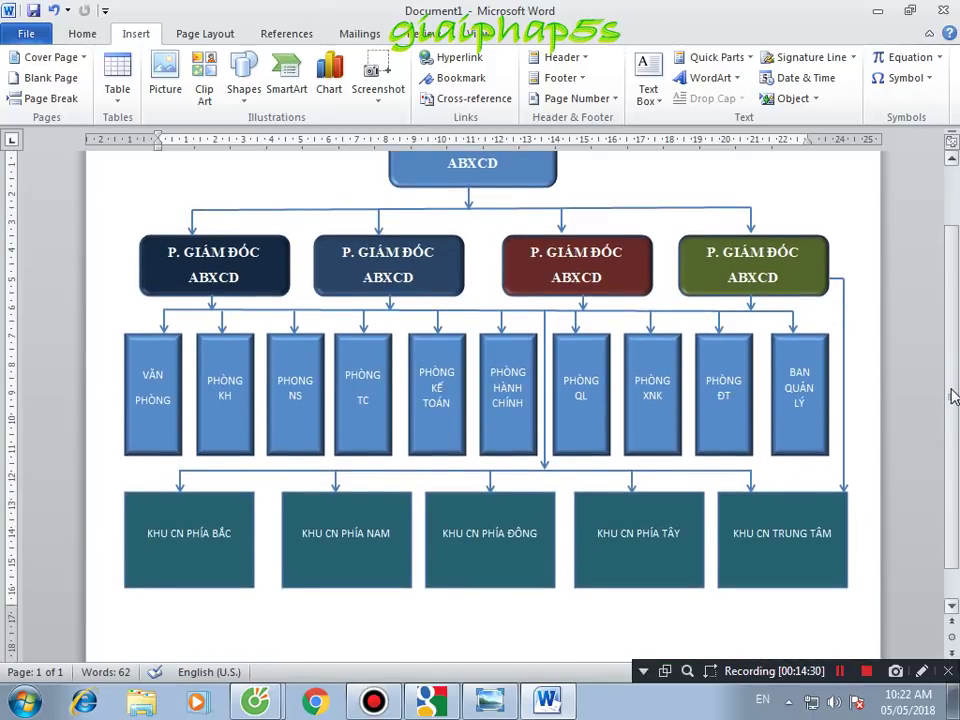
{"action": "scroll", "coordinate": [945, 388], "scroll_direction": "up", "scroll_amount": 1}
{"action": "scroll", "coordinate": [919, 377], "scroll_direction": "up", "scroll_amount": 2}
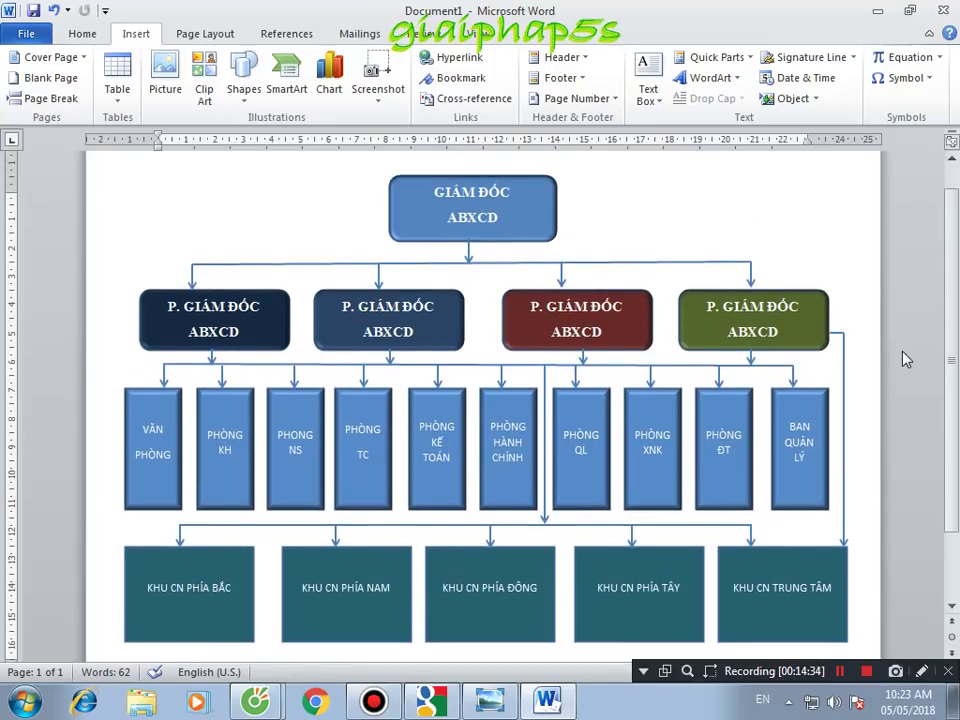
{"action": "scroll", "coordinate": [905, 359], "scroll_direction": "down", "scroll_amount": 1}
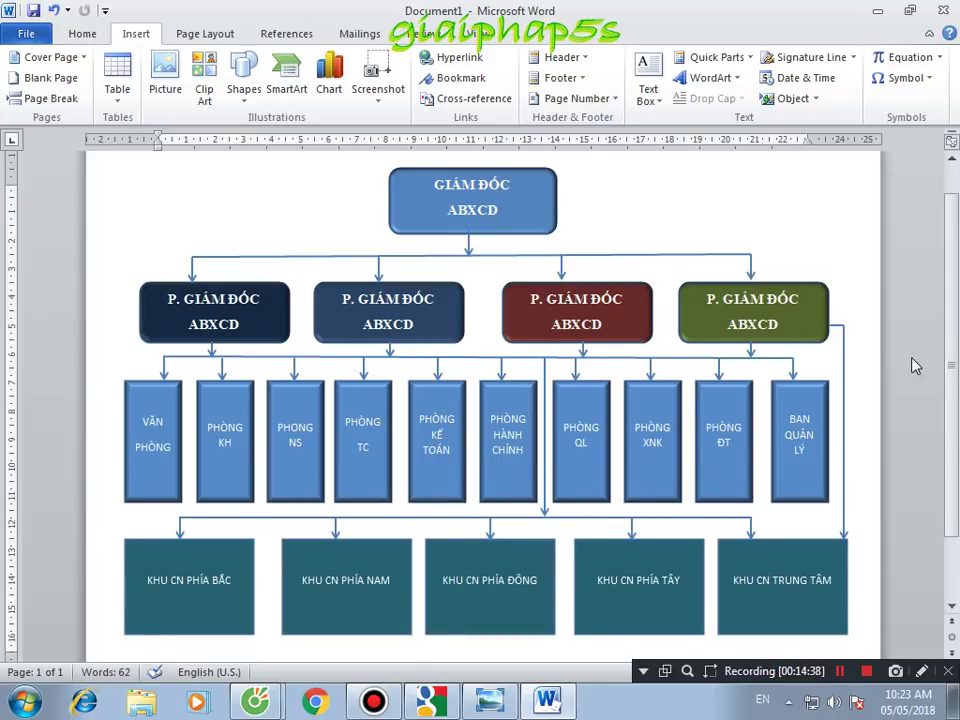
{"action": "scroll", "coordinate": [913, 365], "scroll_direction": "down", "scroll_amount": 1}
{"action": "scroll", "coordinate": [913, 366], "scroll_direction": "up", "scroll_amount": 2}
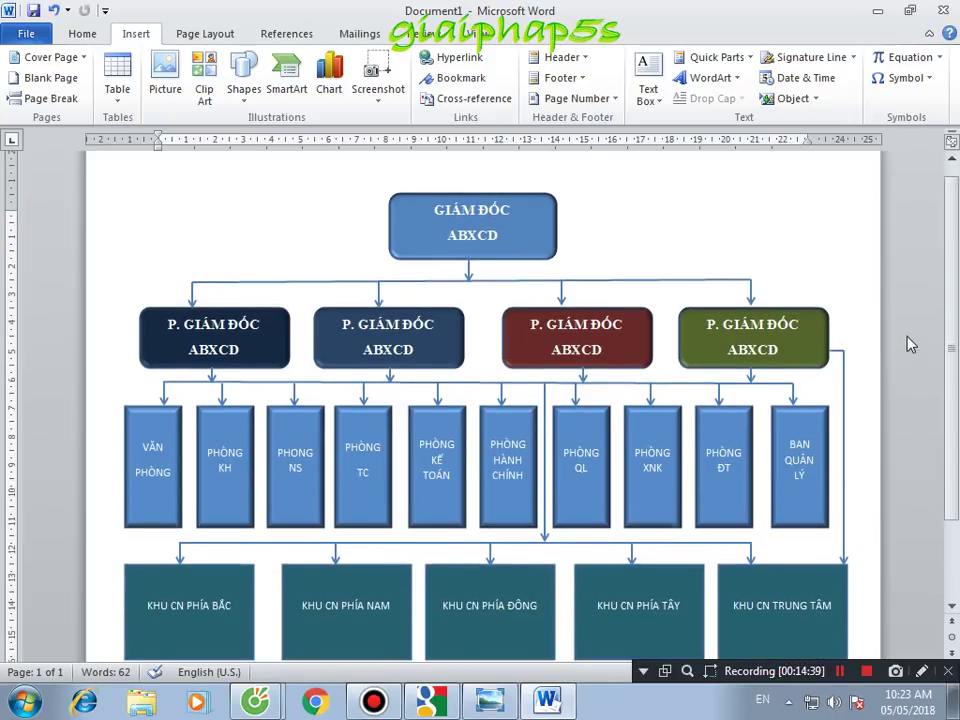